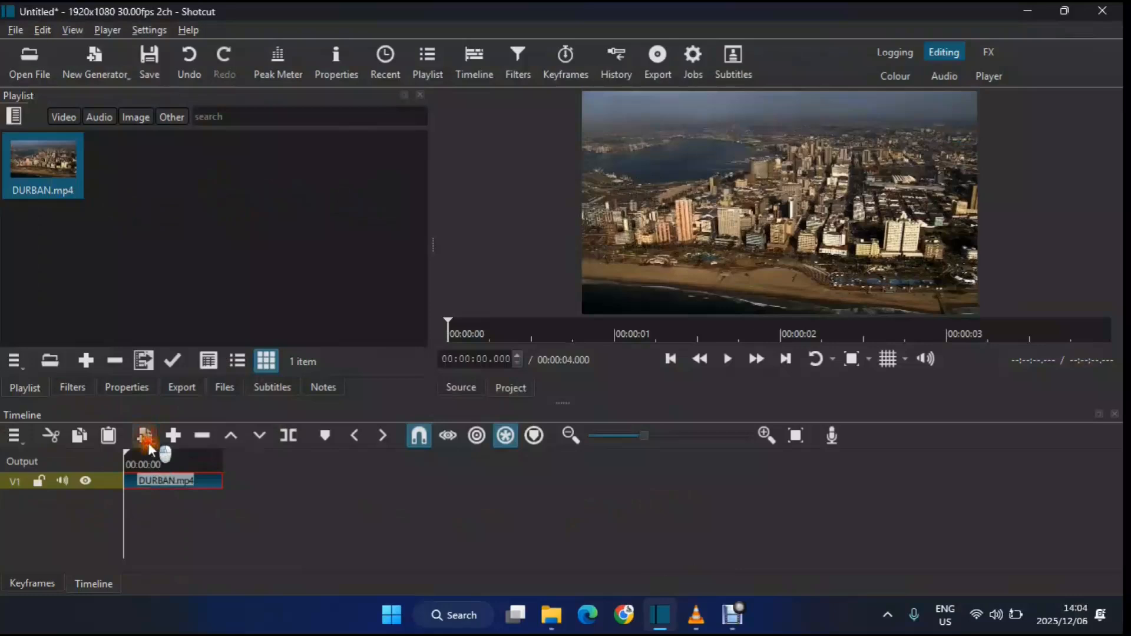
Step: Add a simple text clip reading DURBAN above the video and centre it in the frame with the preview grid shown
{"action": "left_click", "coordinate": [186, 298]}
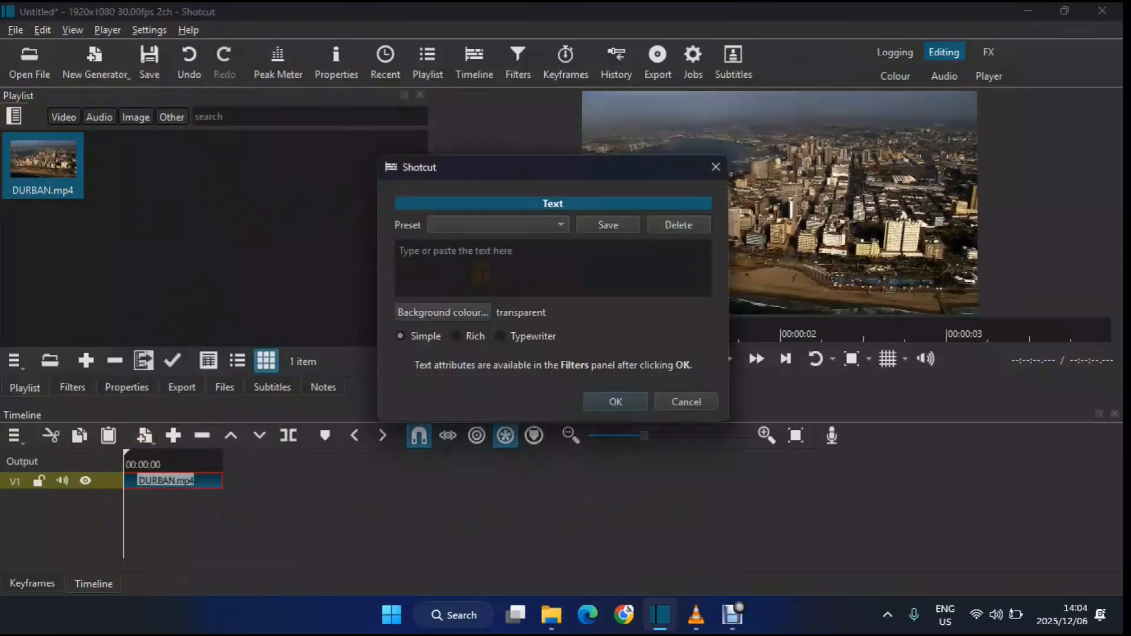
{"action": "type", "text": "DURBAN"}
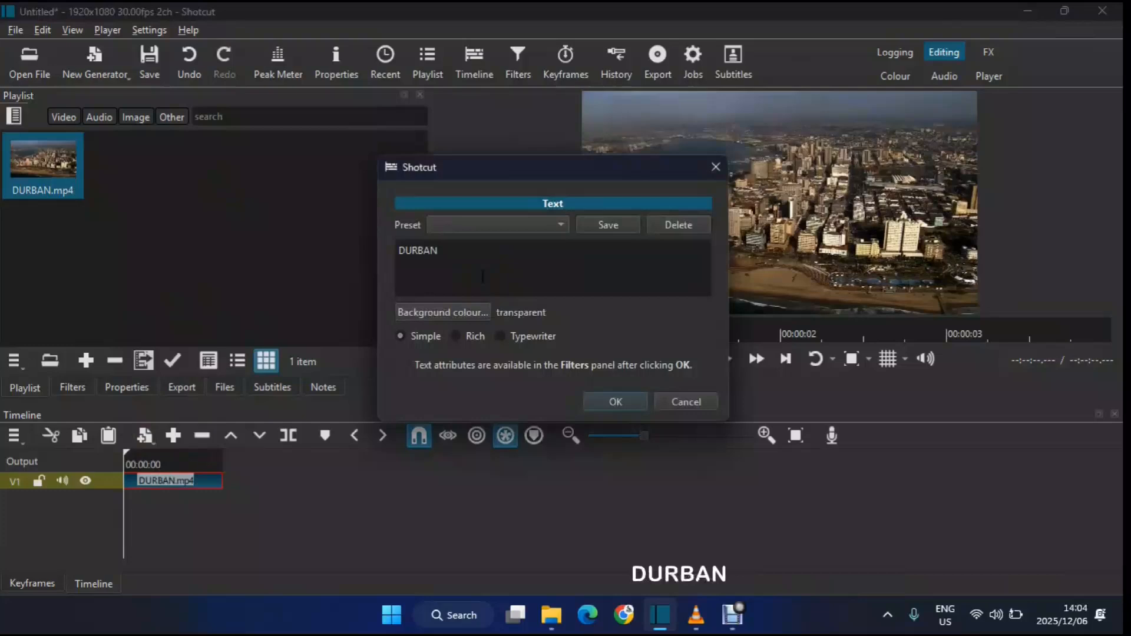
{"action": "left_click", "coordinate": [634, 401]}
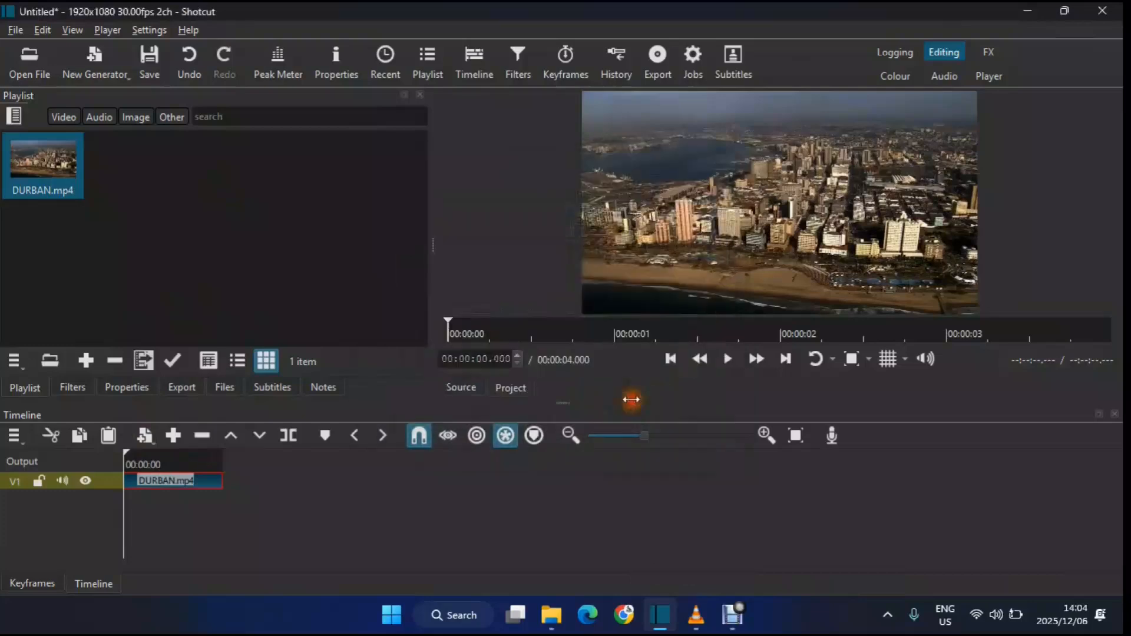
{"action": "left_click", "coordinate": [885, 359]}
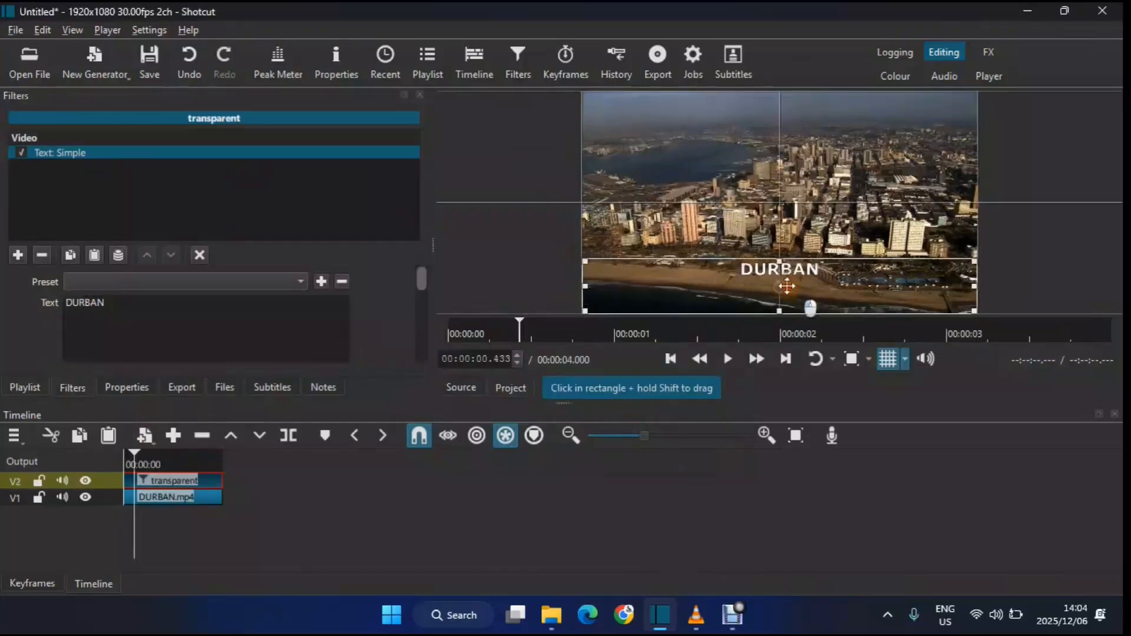
{"action": "left_click_drag", "start_coordinate": [787, 286], "coordinate": [786, 202]}
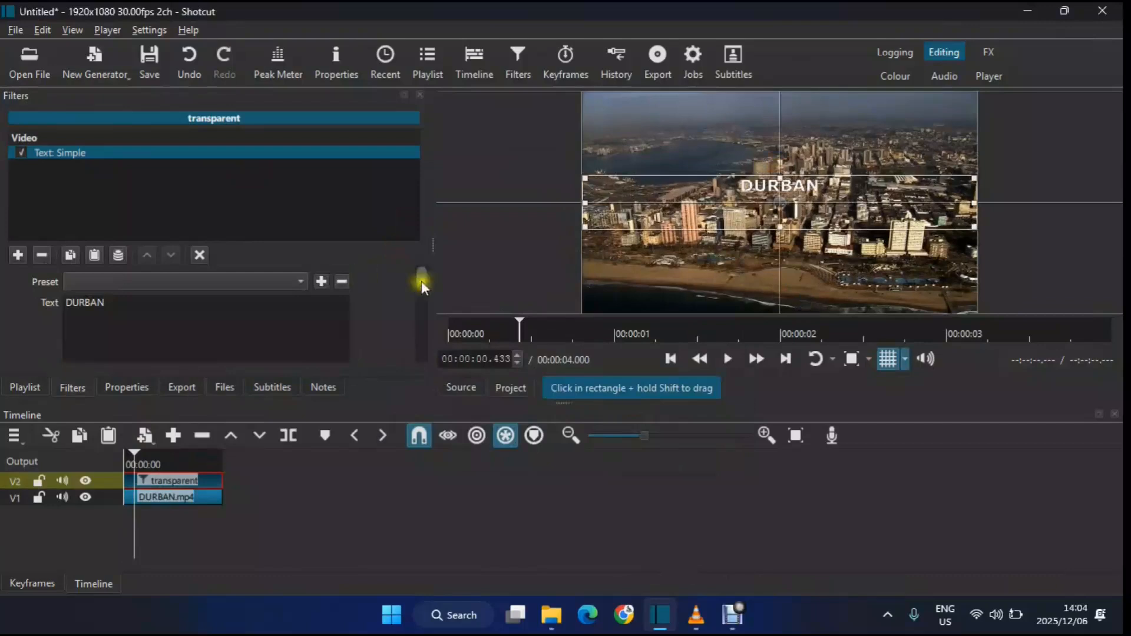
Step: Set the DURBAN text's outline thickness to 0 and turn off Use font size so the text fills its box
{"action": "left_click_drag", "start_coordinate": [421, 283], "coordinate": [421, 320]}
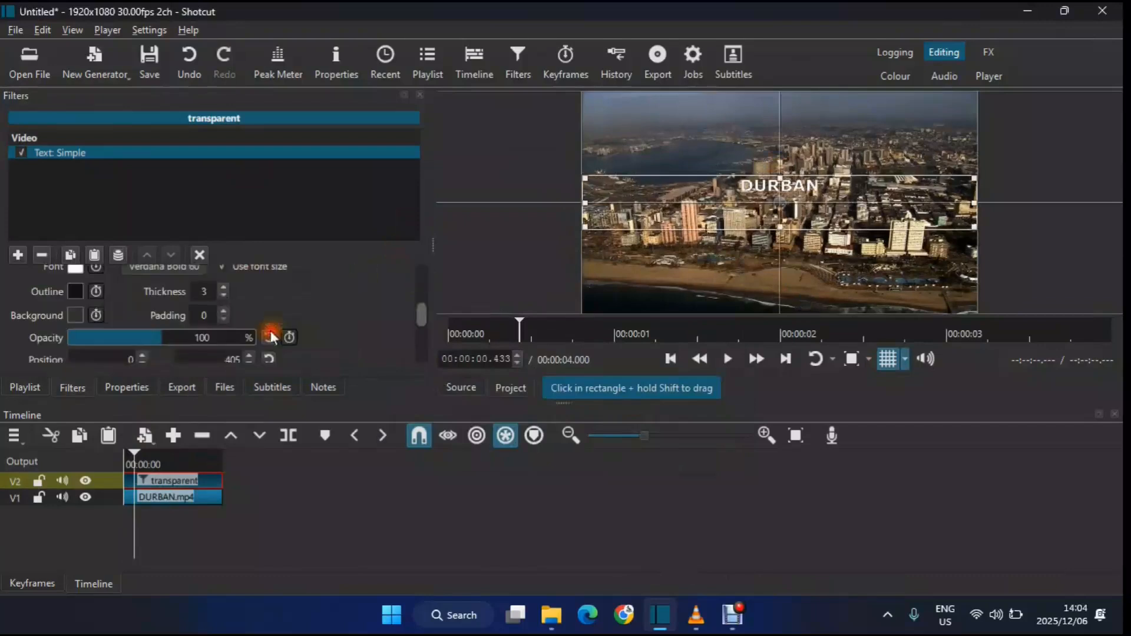
{"action": "left_click", "coordinate": [223, 296]}
{"action": "left_click", "coordinate": [224, 296]}
{"action": "left_click", "coordinate": [224, 297]}
{"action": "left_click", "coordinate": [240, 266]}
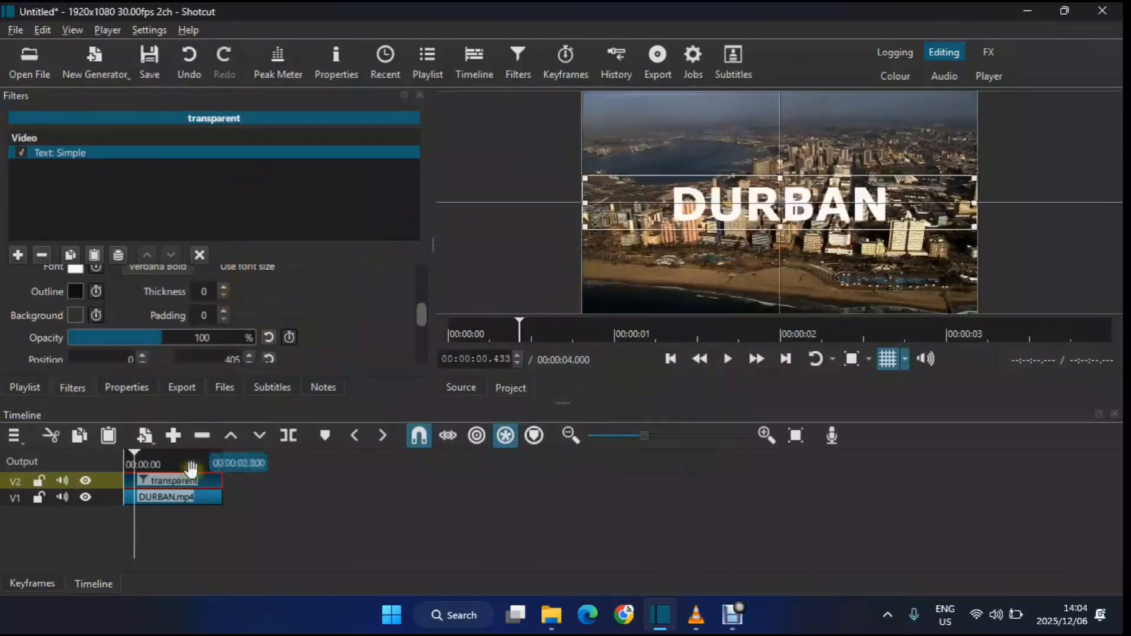
Step: Copy the DURBAN text clip, and lock tracks V1 and V2 with the playhead at the timeline start
{"action": "key", "text": "ctrl+c"}
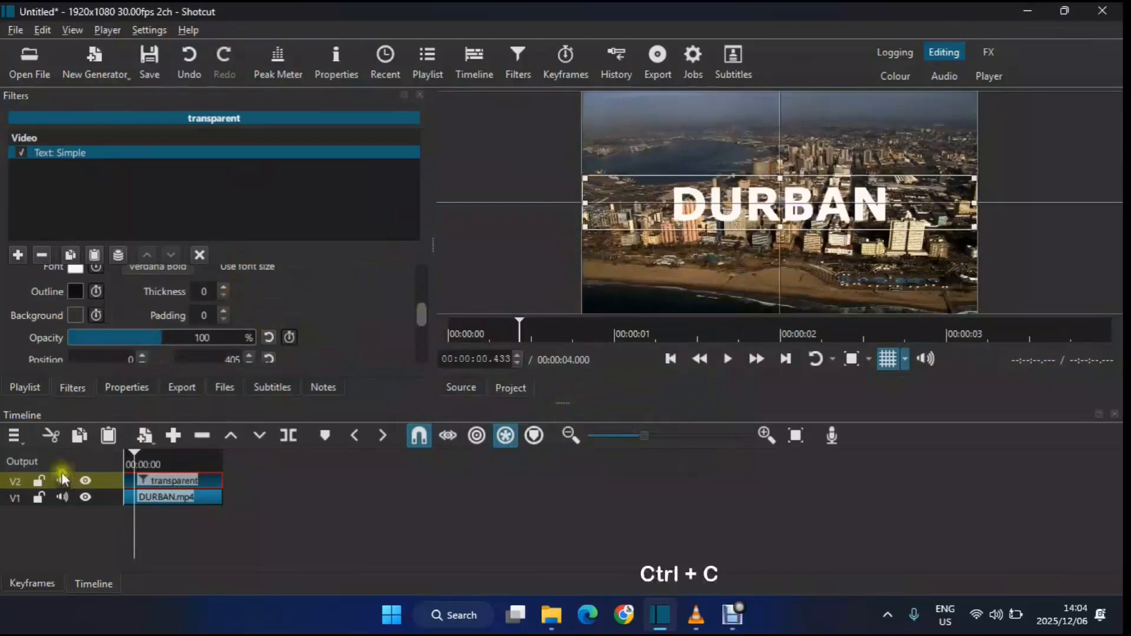
{"action": "left_click", "coordinate": [692, 361]}
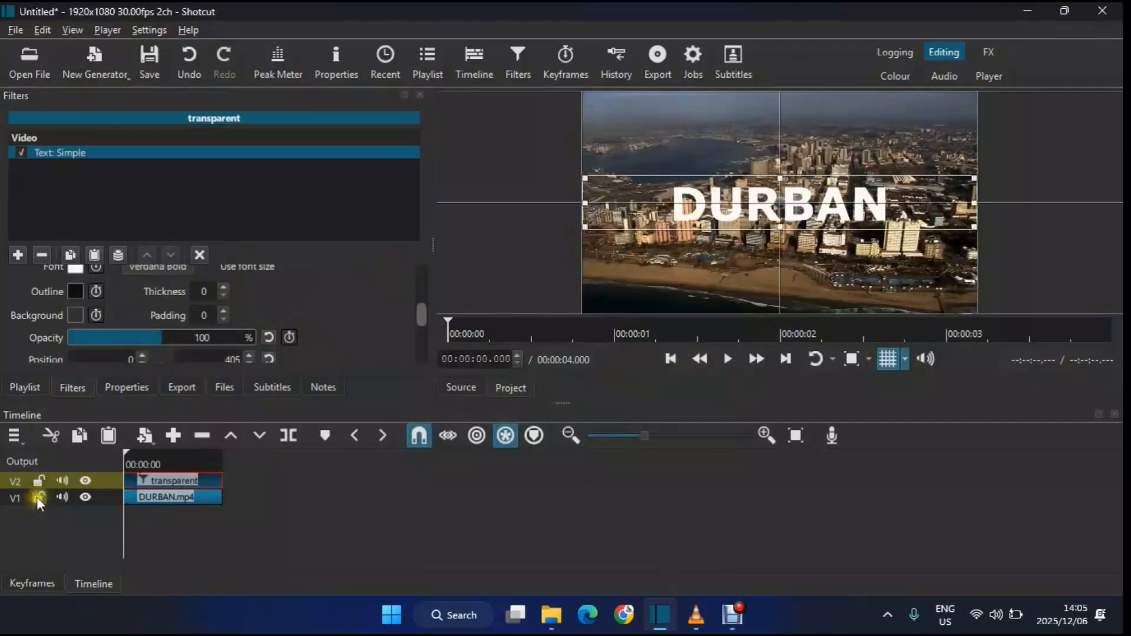
{"action": "left_click", "coordinate": [39, 498]}
{"action": "left_click", "coordinate": [39, 480]}
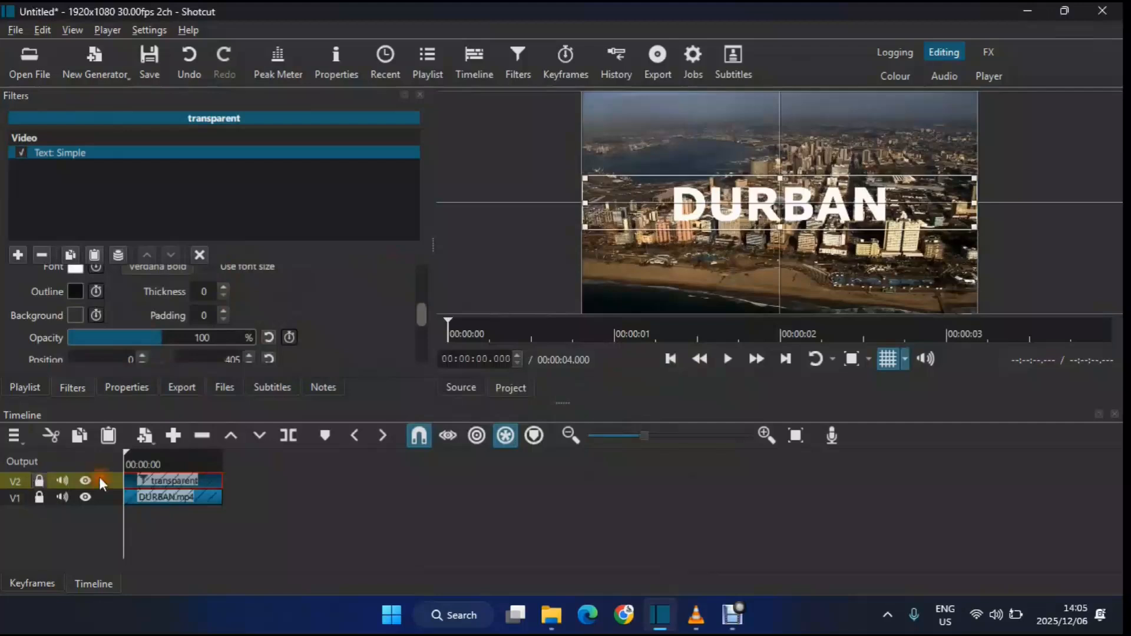
Step: Insert a new video track V3 and paste the copied DURBAN text clip at its start
{"action": "key", "text": "ctrl+i"}
{"action": "key", "text": "ctrl+c"}
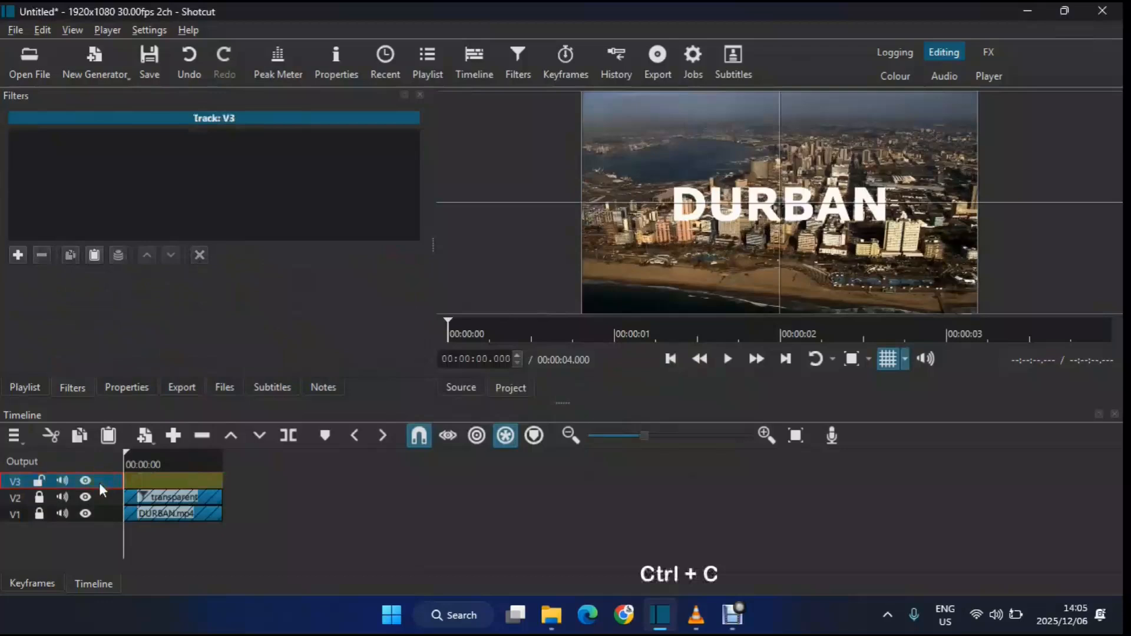
{"action": "key", "text": "ctrl+v"}
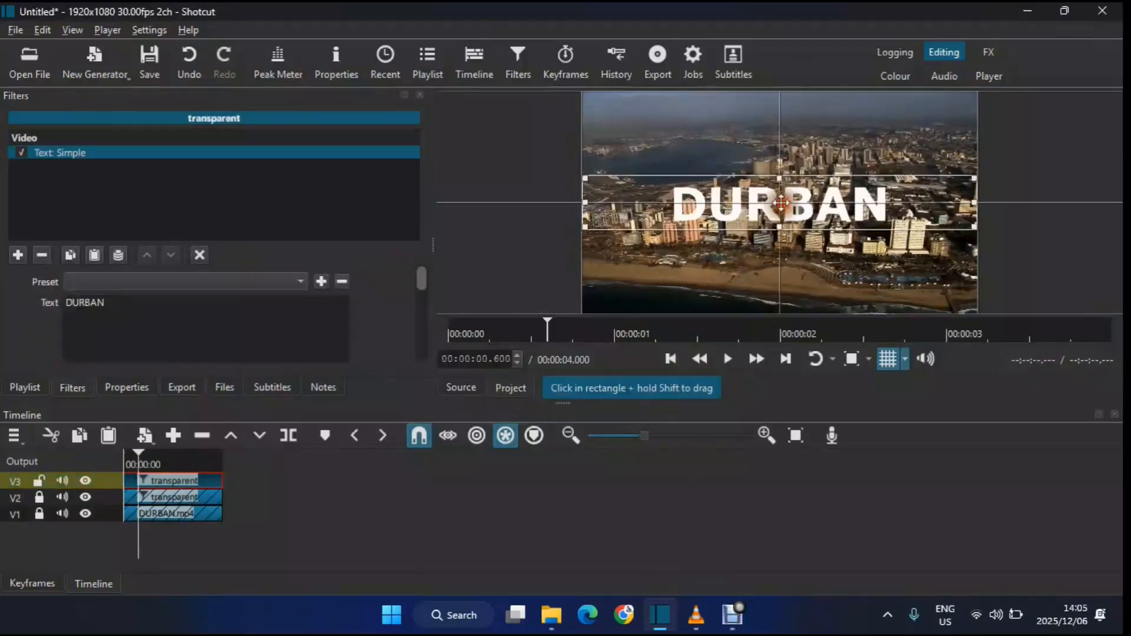
Step: Raise the V3 text copy above the original and add the Flip filter to it, with the preview grid hidden
{"action": "left_click_drag", "start_coordinate": [781, 203], "coordinate": [783, 162]}
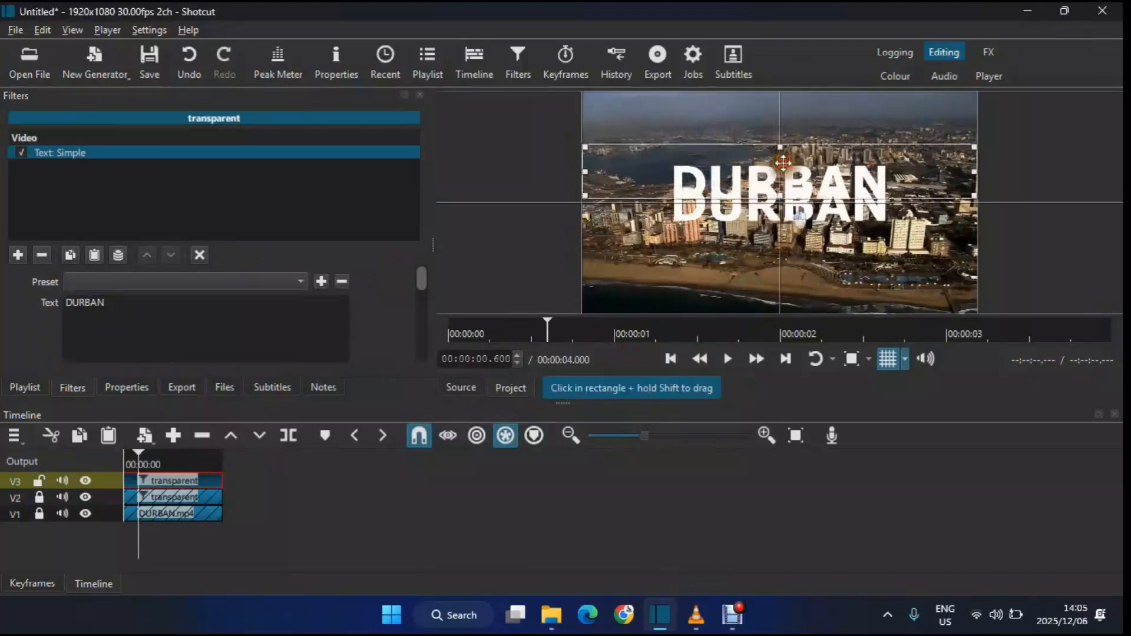
{"action": "left_click", "coordinate": [18, 254]}
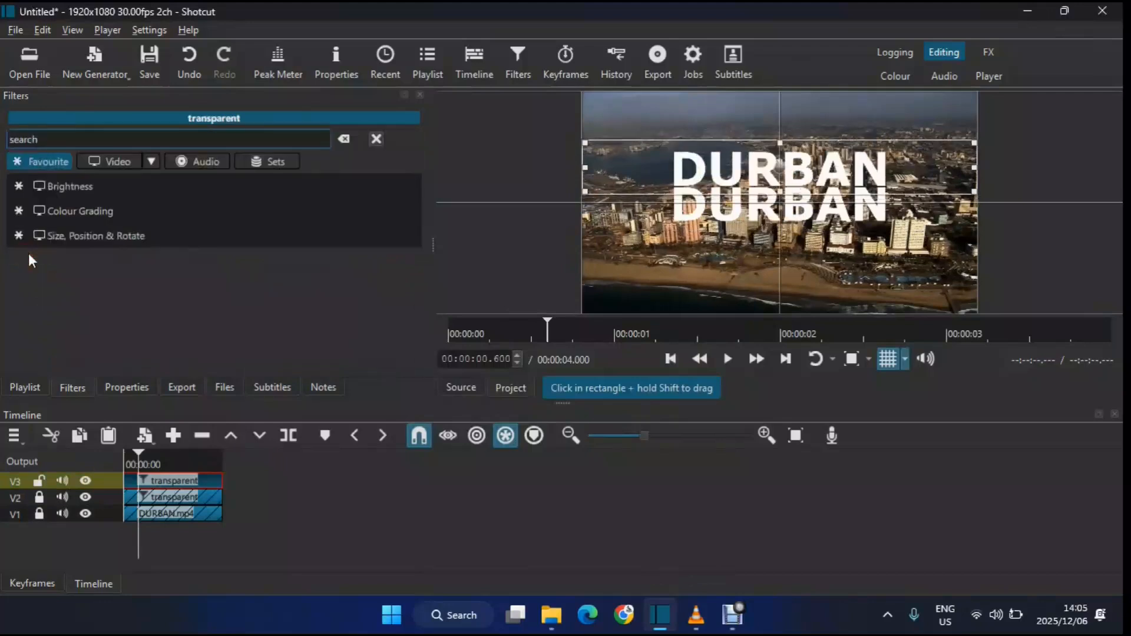
{"action": "type", "text": "FLI"}
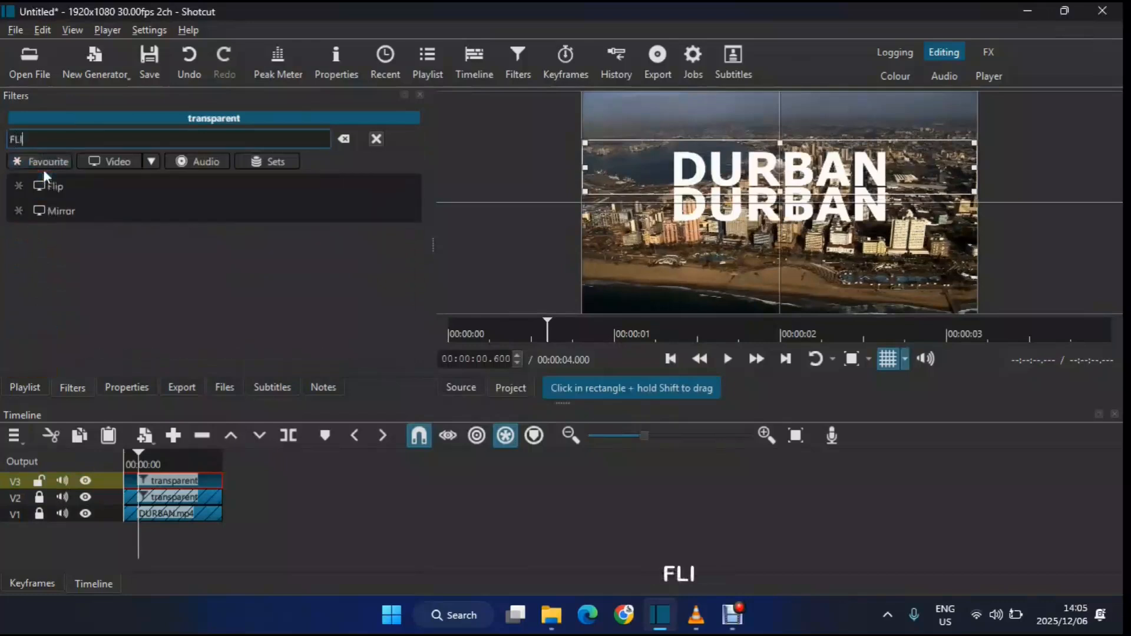
{"action": "left_click", "coordinate": [56, 186]}
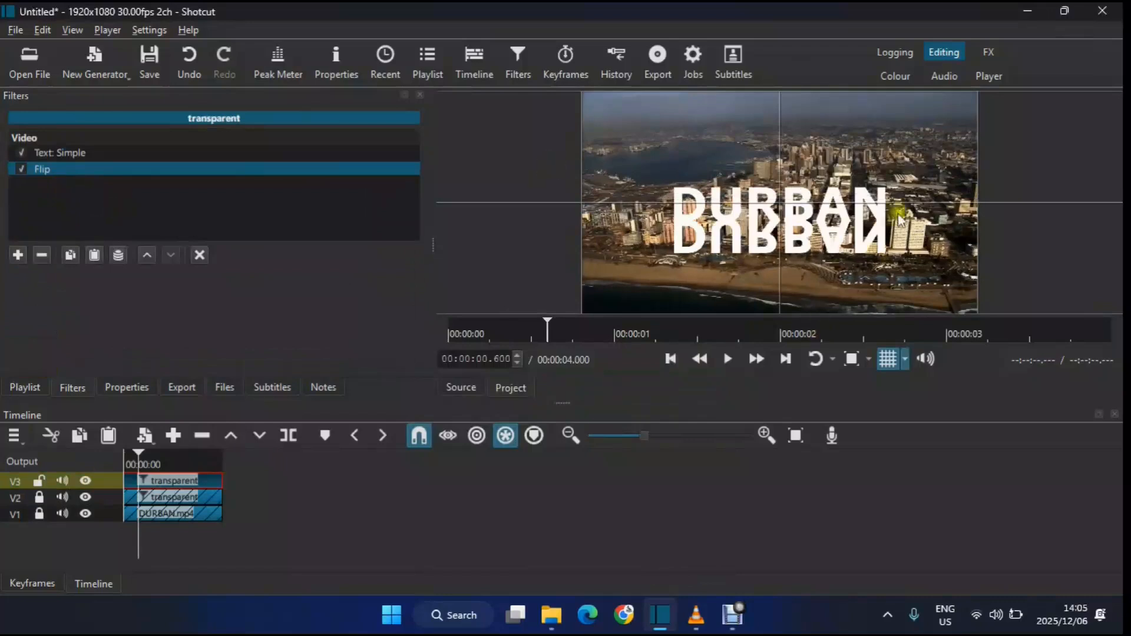
{"action": "left_click", "coordinate": [888, 358]}
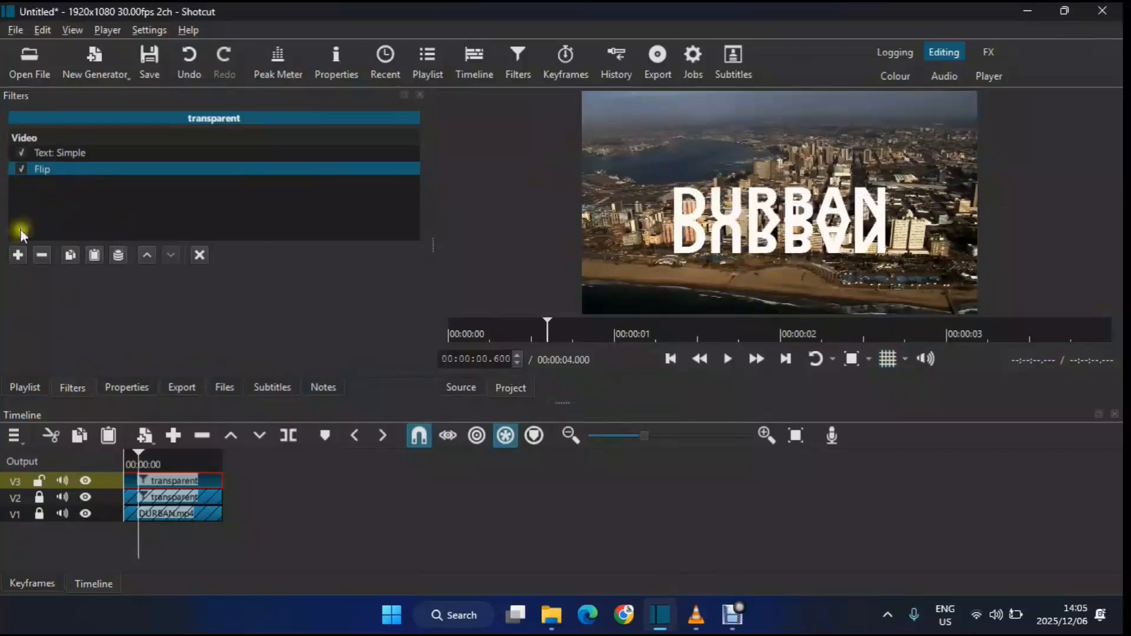
Step: Add a Mask: From File filter to the V3 text clip and place it above Flip in the filter order
{"action": "left_click", "coordinate": [18, 255]}
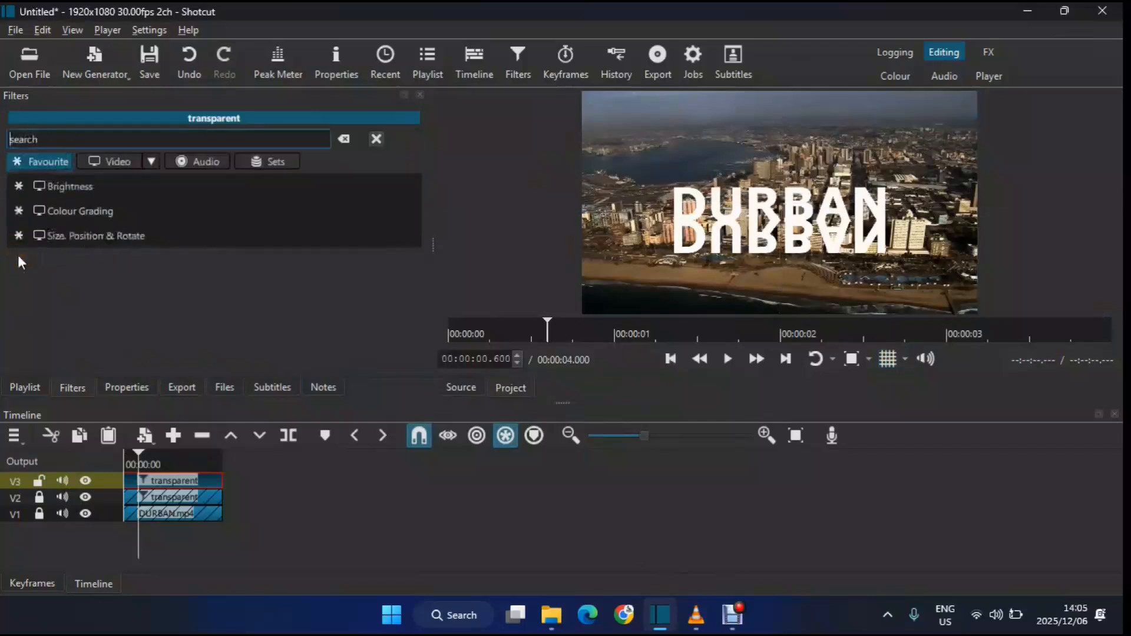
{"action": "type", "text": "MASK"}
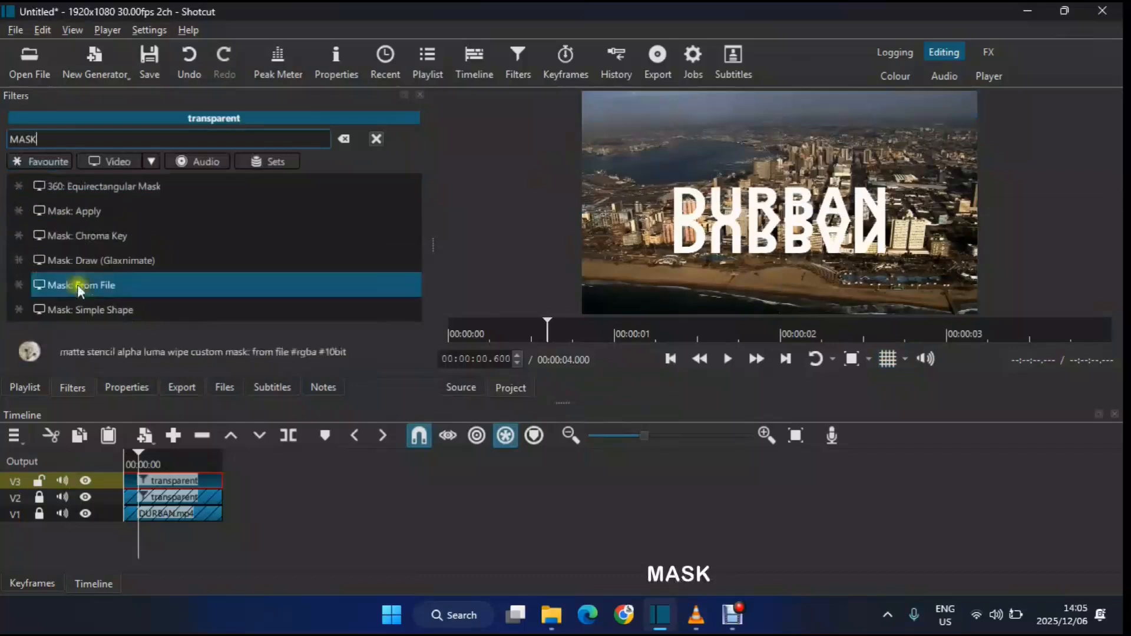
{"action": "left_click", "coordinate": [93, 285]}
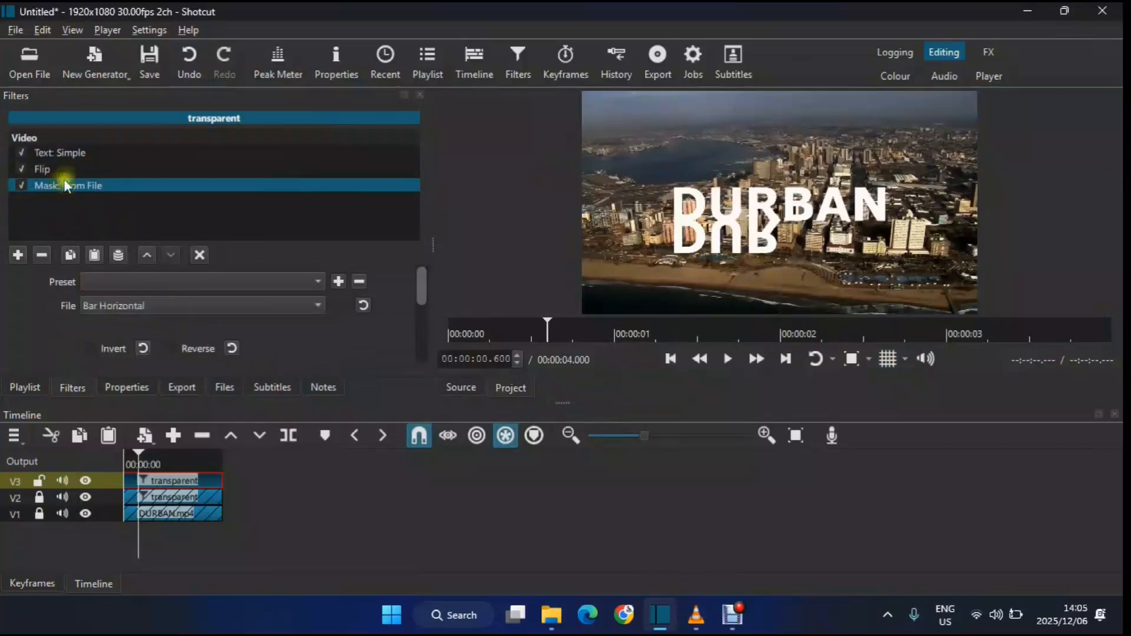
{"action": "left_click", "coordinate": [149, 252]}
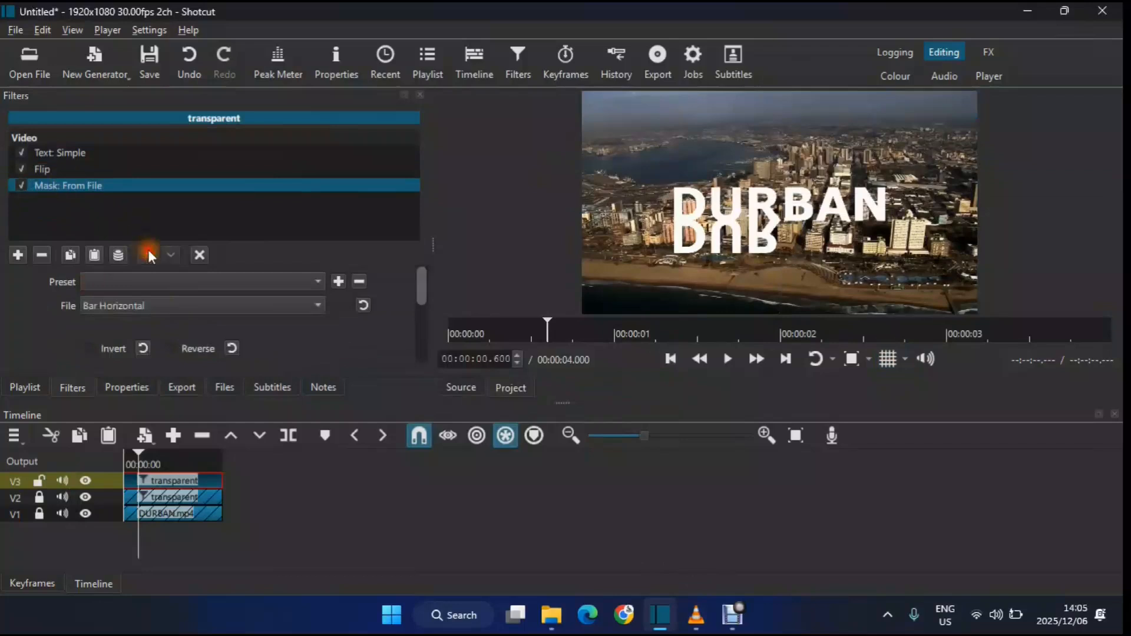
Step: Set the mask's file to Bar Vertical and enable Reverse
{"action": "left_click", "coordinate": [122, 311]}
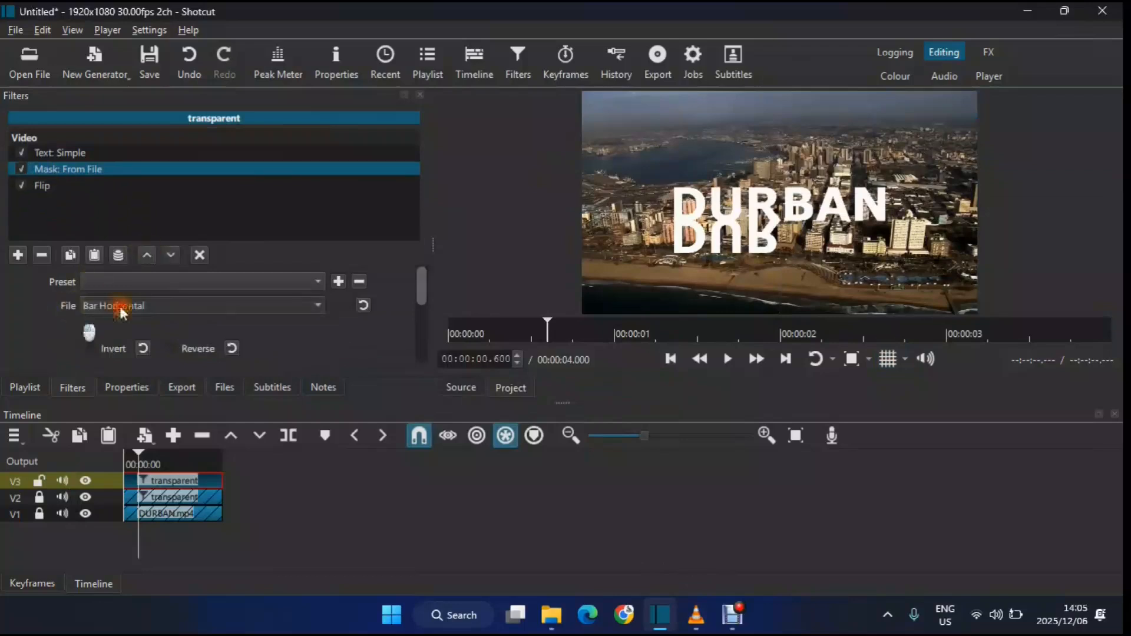
{"action": "left_click", "coordinate": [127, 168]}
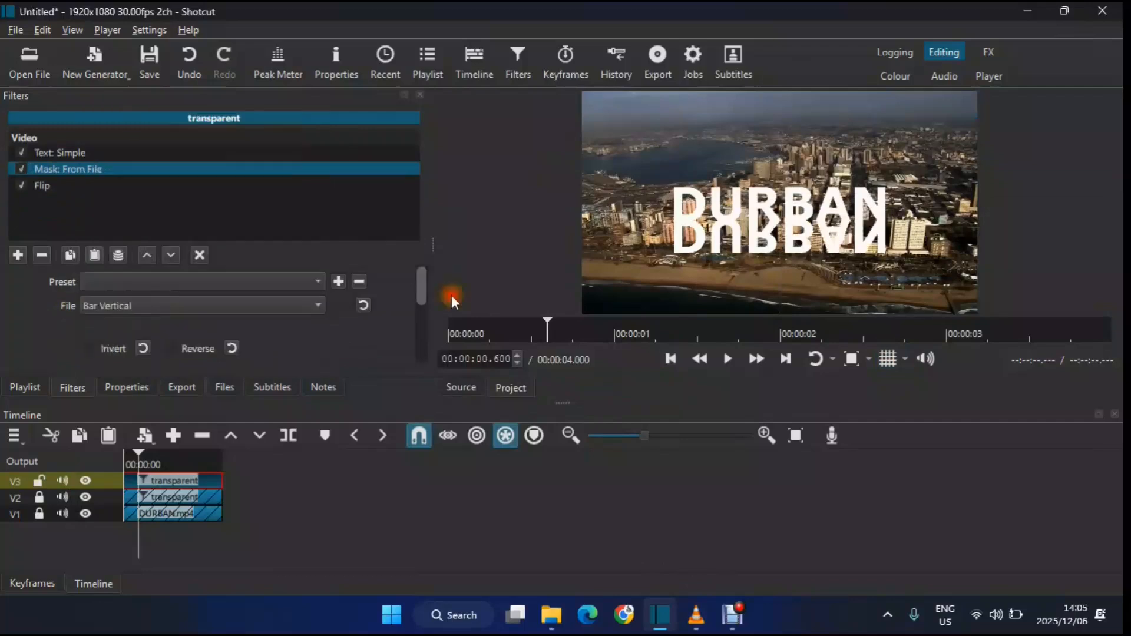
{"action": "left_click_drag", "start_coordinate": [424, 285], "coordinate": [429, 318]}
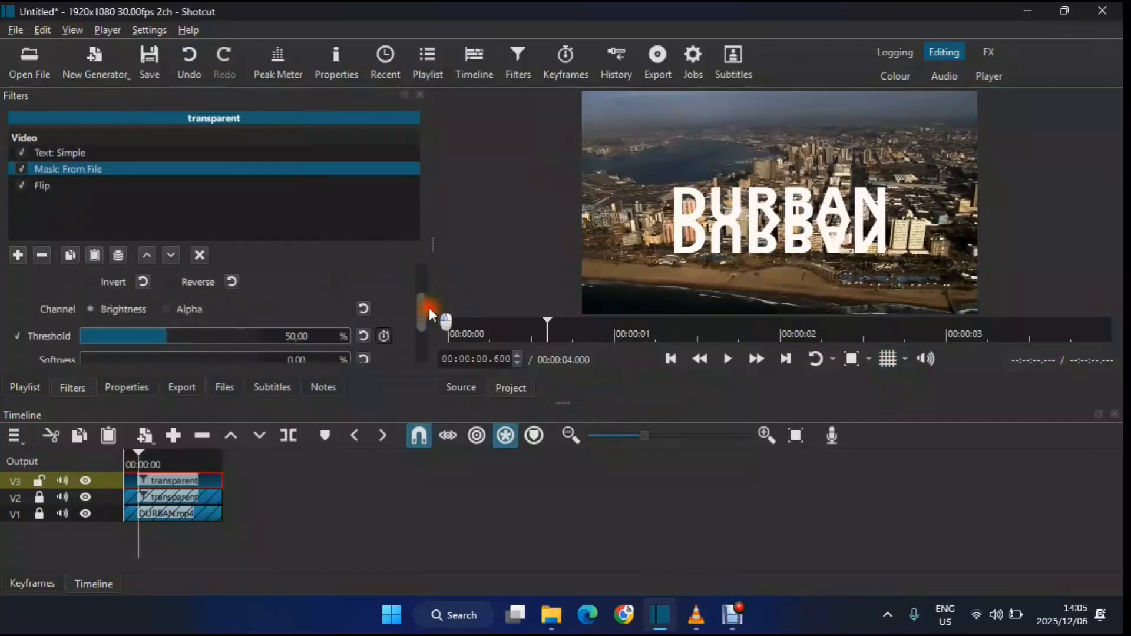
{"action": "left_click", "coordinate": [196, 283]}
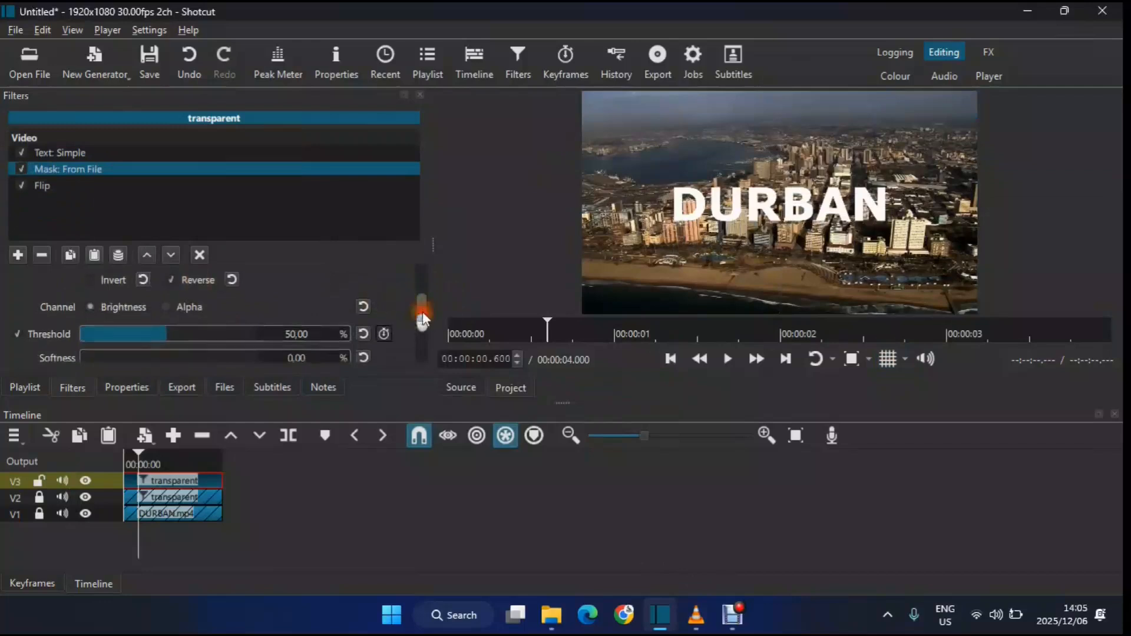
Step: Set the mask's softness to 80% and raise its threshold above 50% to fade the flipped text into a reflection
{"action": "left_click_drag", "start_coordinate": [421, 318], "coordinate": [424, 332]}
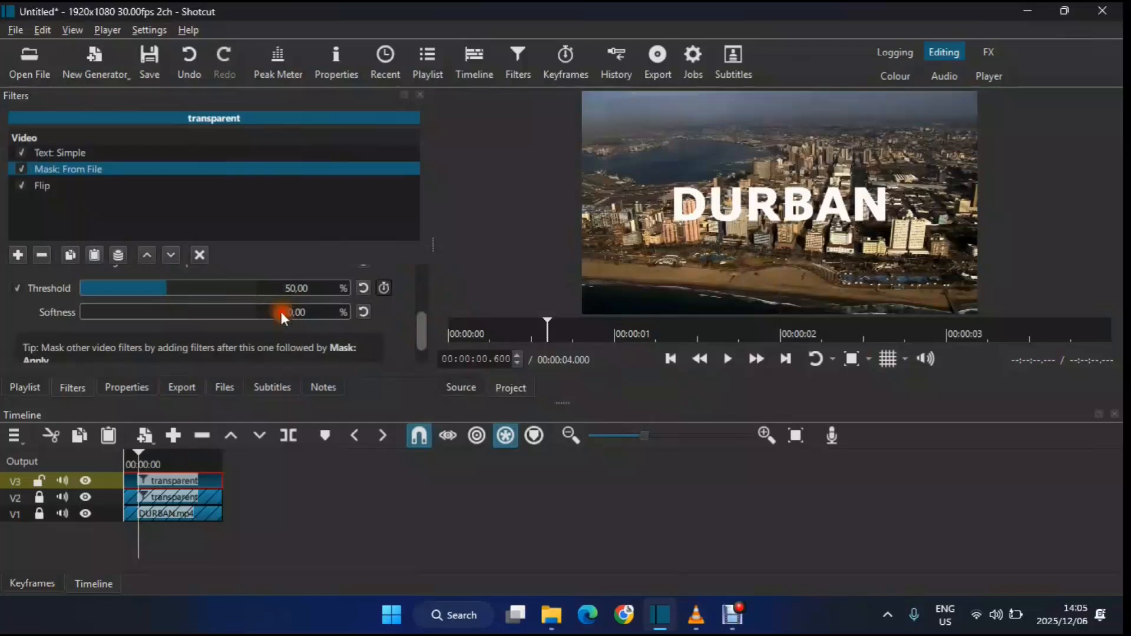
{"action": "type", "text": "80"}
{"action": "left_click", "coordinate": [178, 287]}
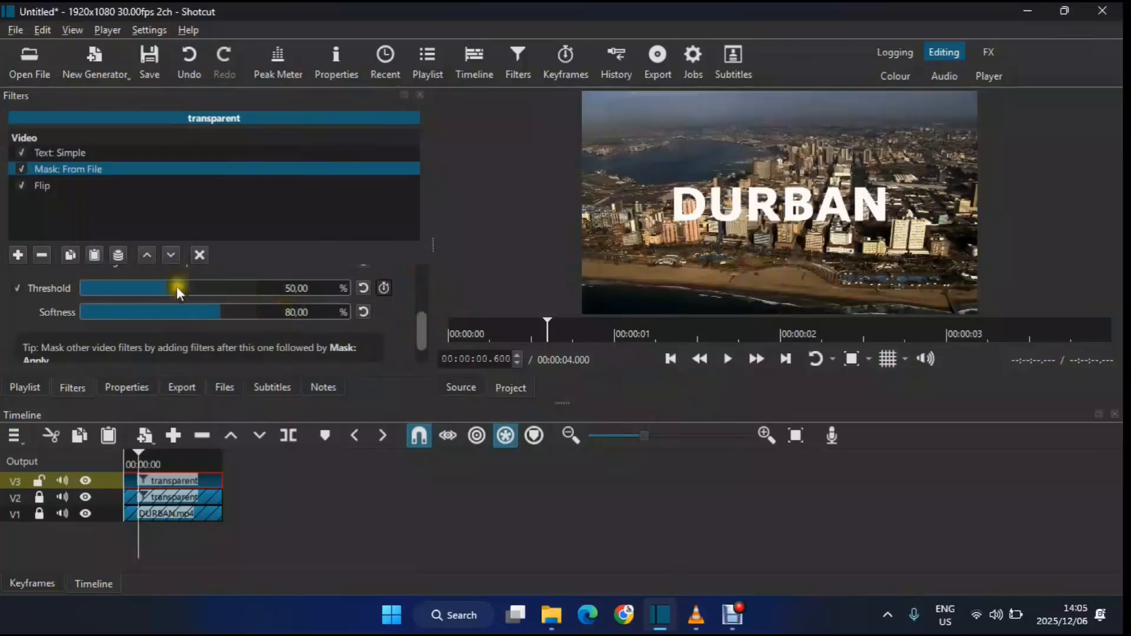
{"action": "left_click_drag", "start_coordinate": [178, 287], "coordinate": [219, 292]}
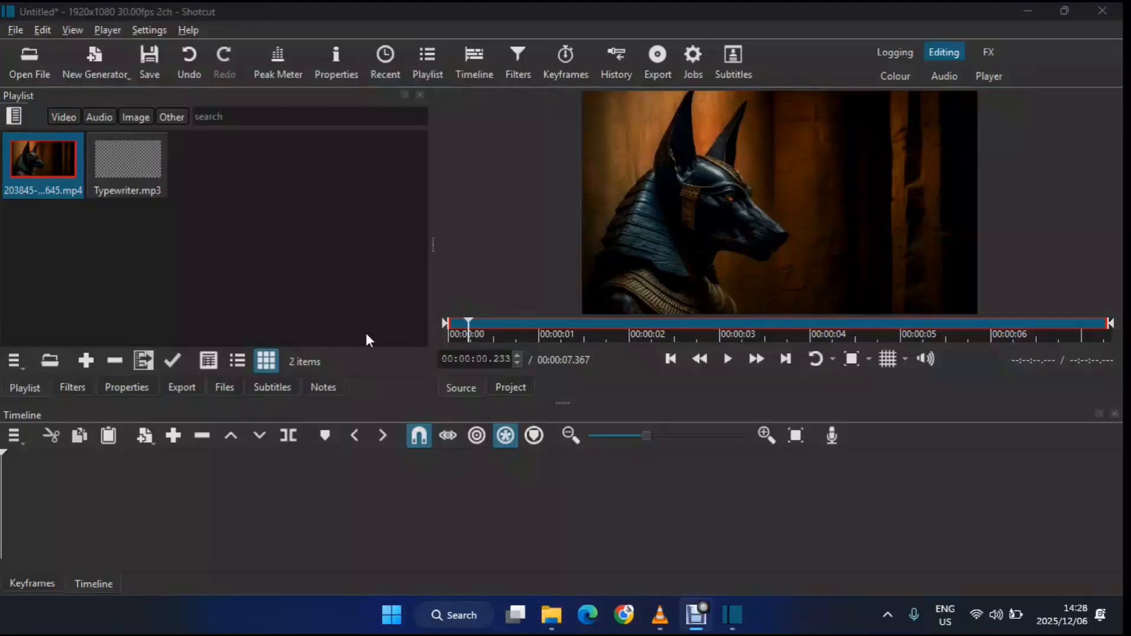
Step: In the new project, add a video track V1 and place the 203845-922675645.mp4 clip at its start
{"action": "left_click", "coordinate": [194, 241]}
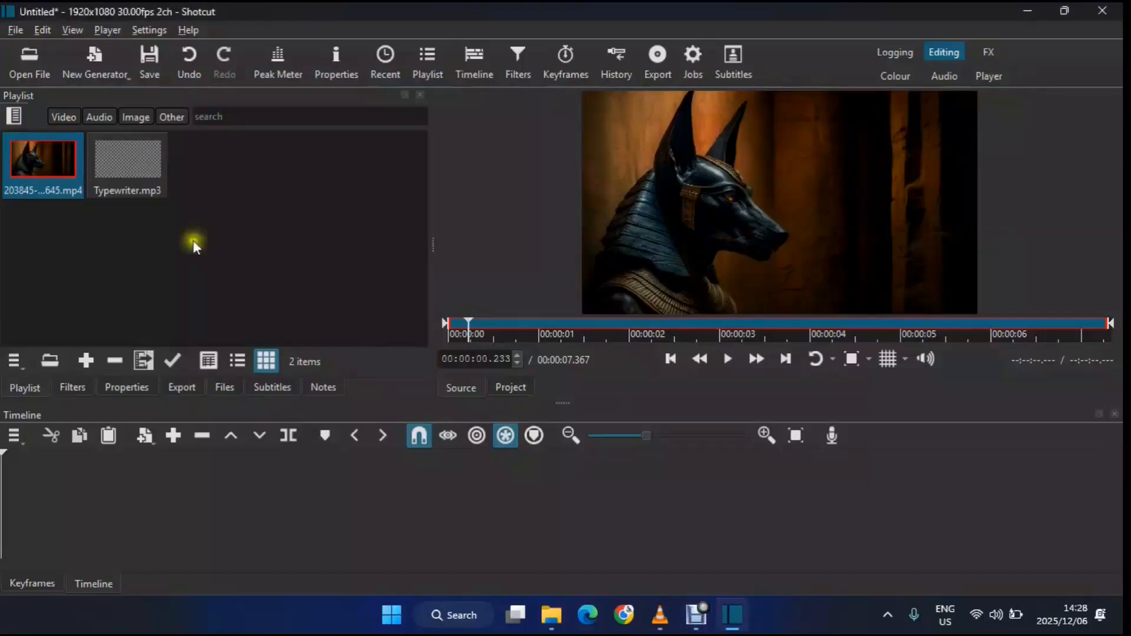
{"action": "key", "text": "ctrl+i"}
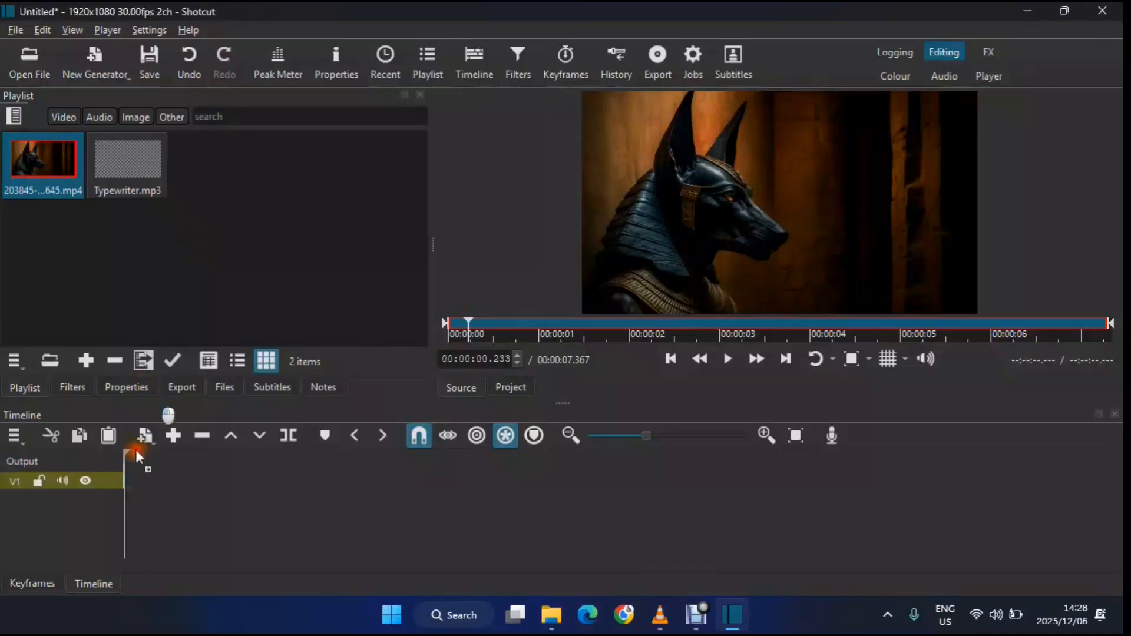
{"action": "left_click", "coordinate": [177, 436]}
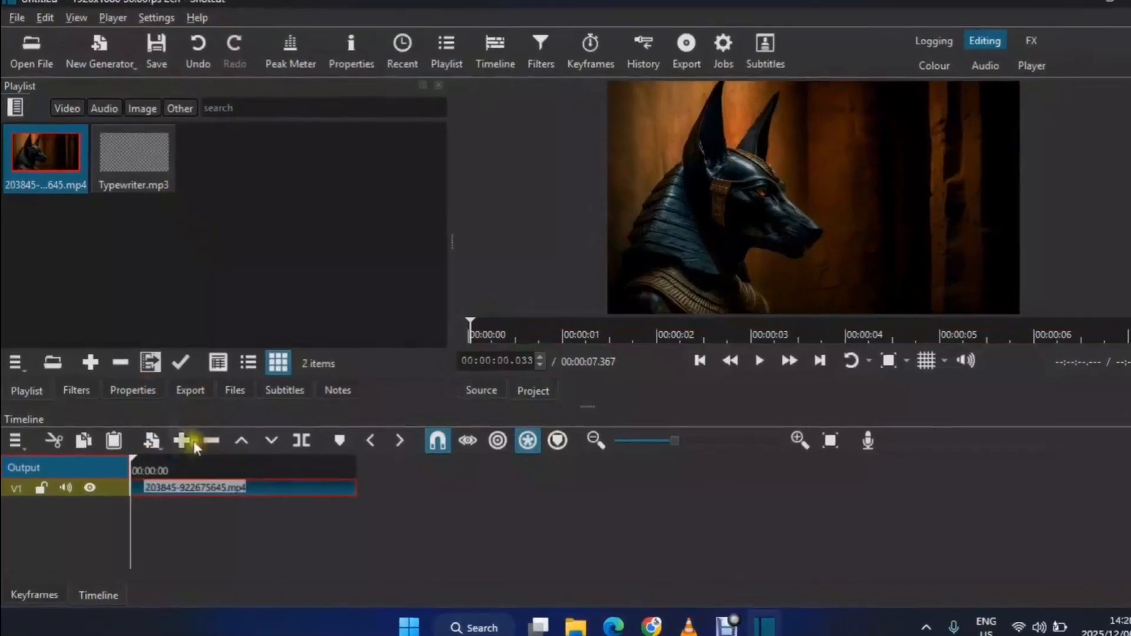
Step: Add a text clip reading DOGGY in Typewriter mode with a transparent background to the timeline
{"action": "left_click", "coordinate": [155, 443]}
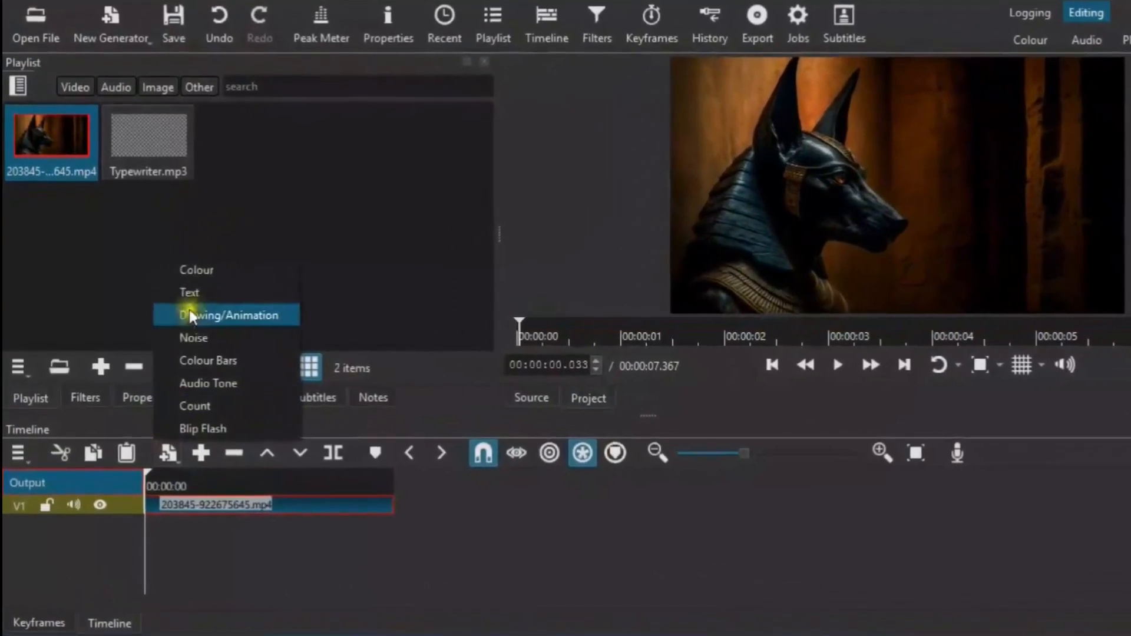
{"action": "left_click", "coordinate": [199, 296]}
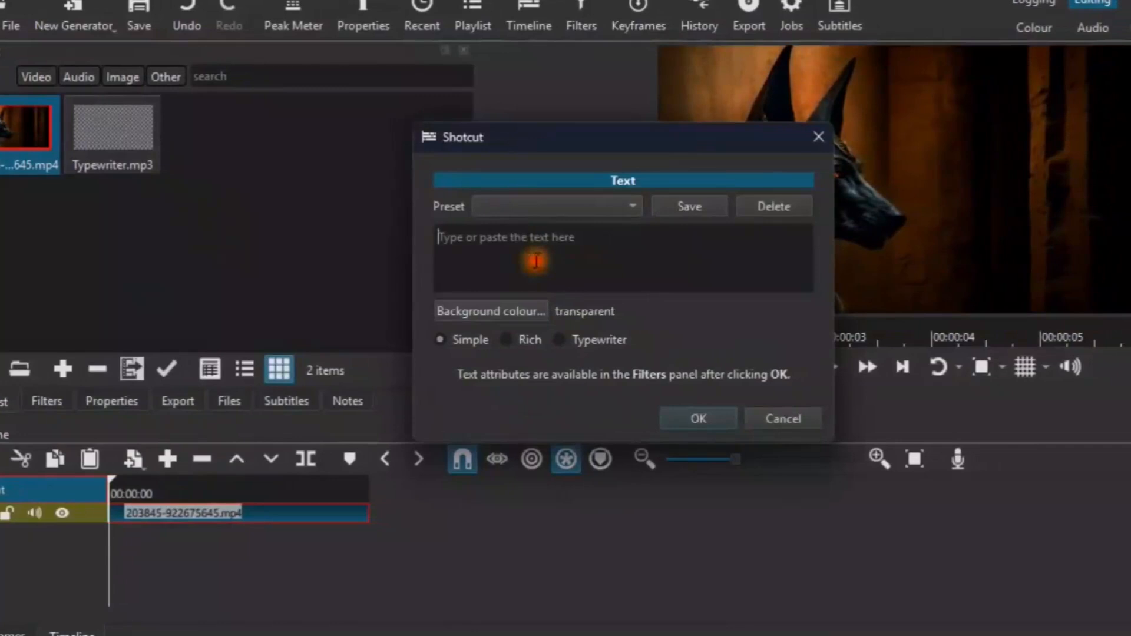
{"action": "left_click", "coordinate": [530, 261]}
{"action": "type", "text": "DO"}
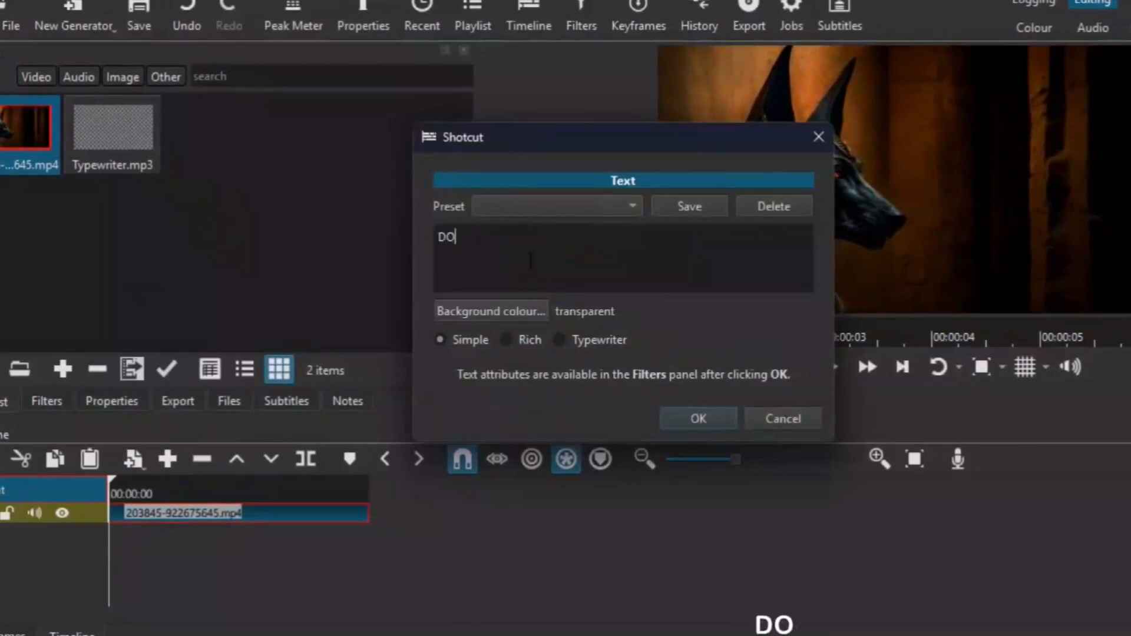
{"action": "type", "text": "GGY"}
{"action": "left_click", "coordinate": [562, 340]}
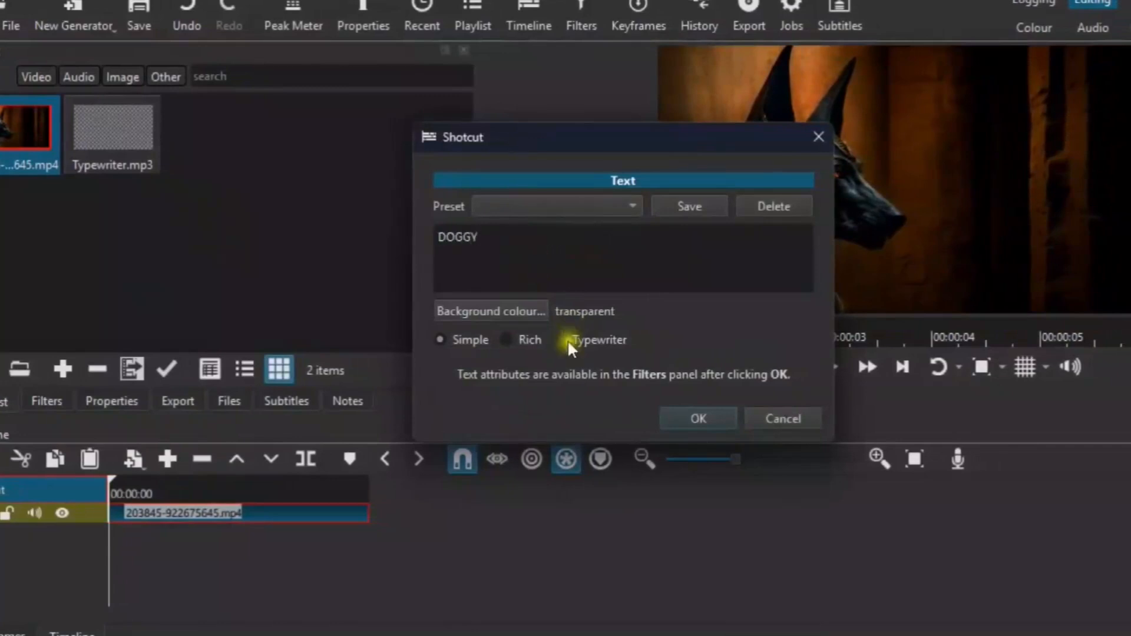
{"action": "left_click", "coordinate": [730, 418]}
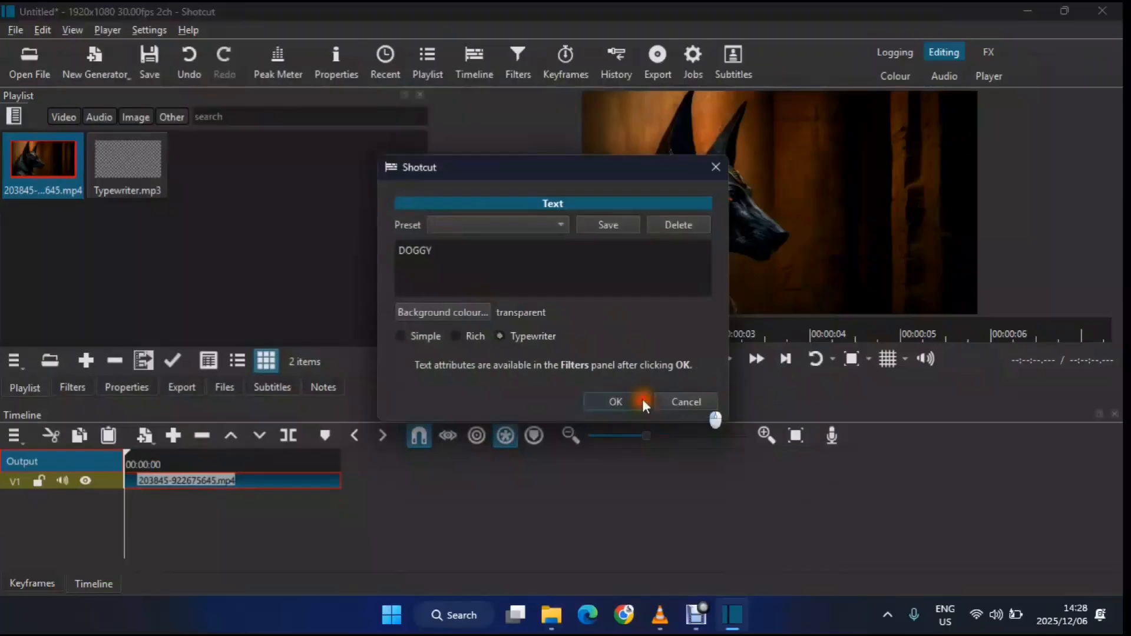
{"action": "left_click", "coordinate": [642, 398]}
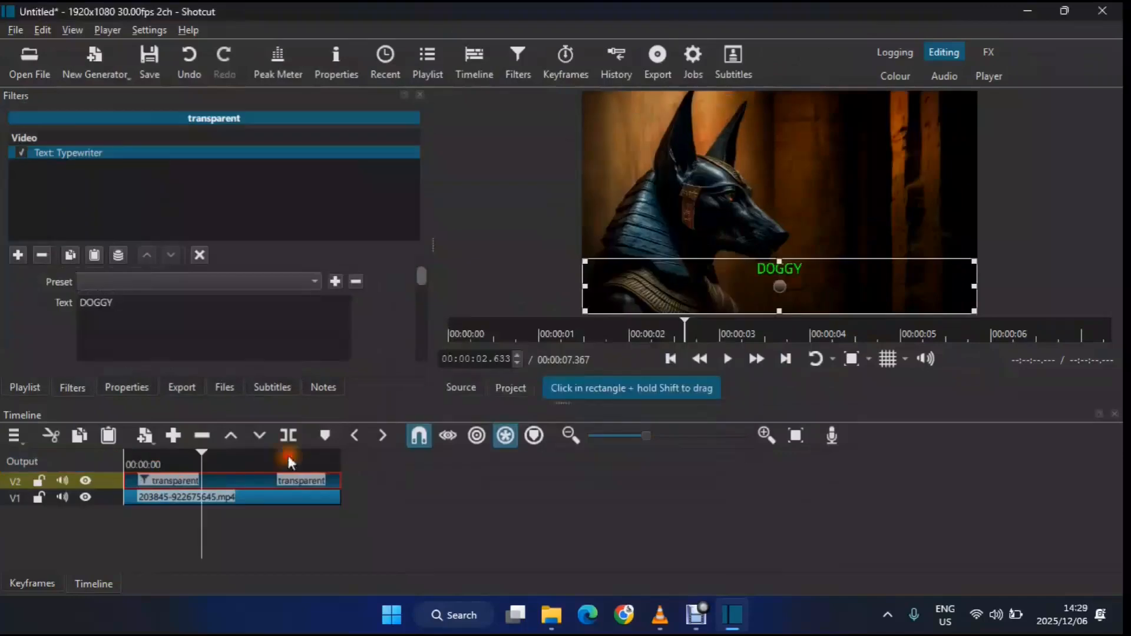
Step: Disable the fixed font size for the DOGGY text and set its font colour to white (#ffffff)
{"action": "scroll", "coordinate": [424, 278], "scroll_direction": "down", "scroll_amount": 3}
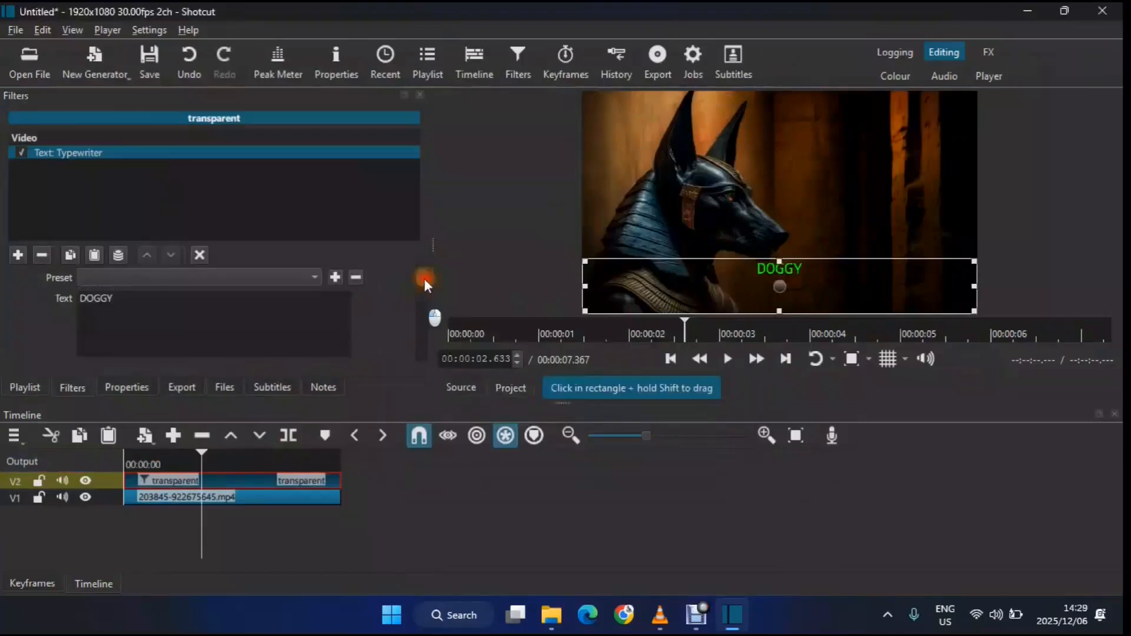
{"action": "scroll", "coordinate": [440, 305], "scroll_direction": "down", "scroll_amount": 5}
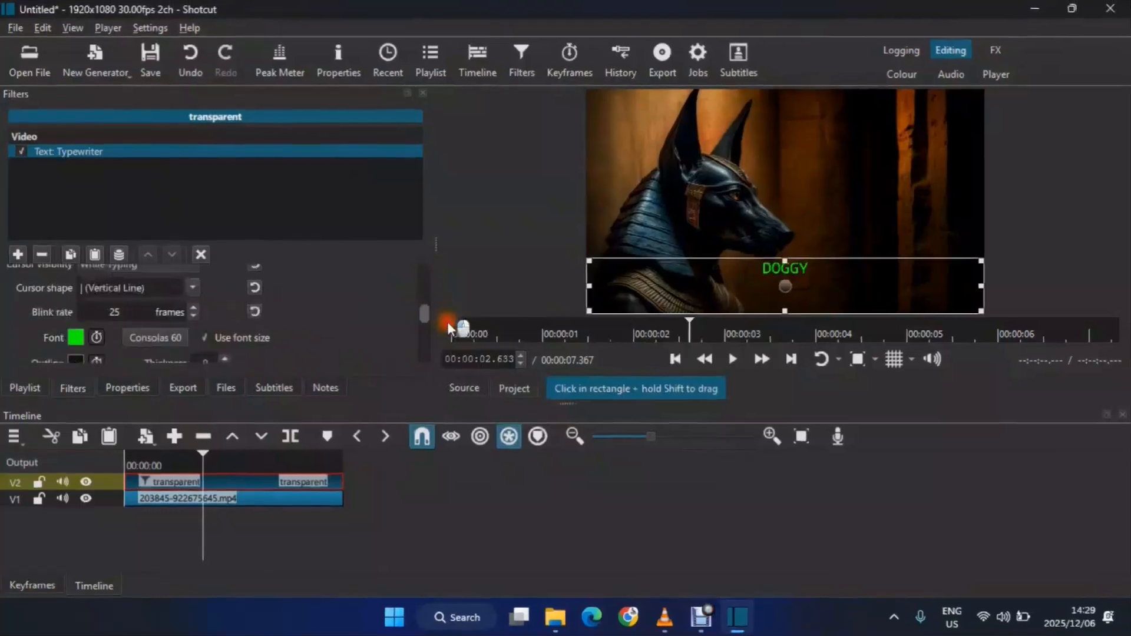
{"action": "scroll", "coordinate": [223, 292], "scroll_direction": "up", "scroll_amount": 1}
{"action": "left_click", "coordinate": [212, 297]}
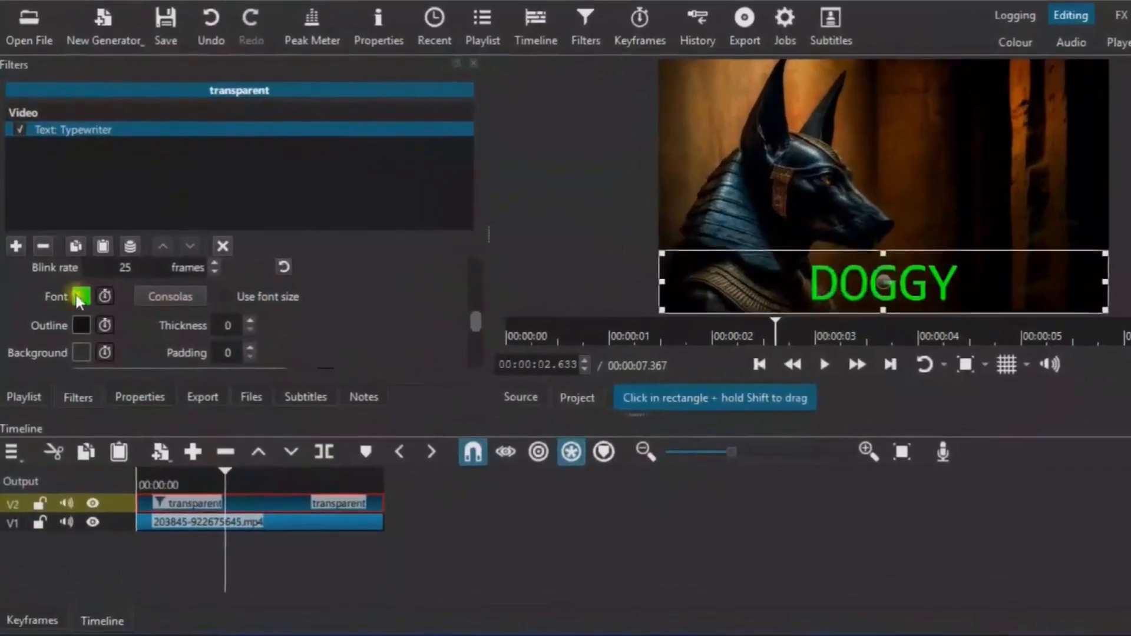
{"action": "left_click", "coordinate": [81, 297]}
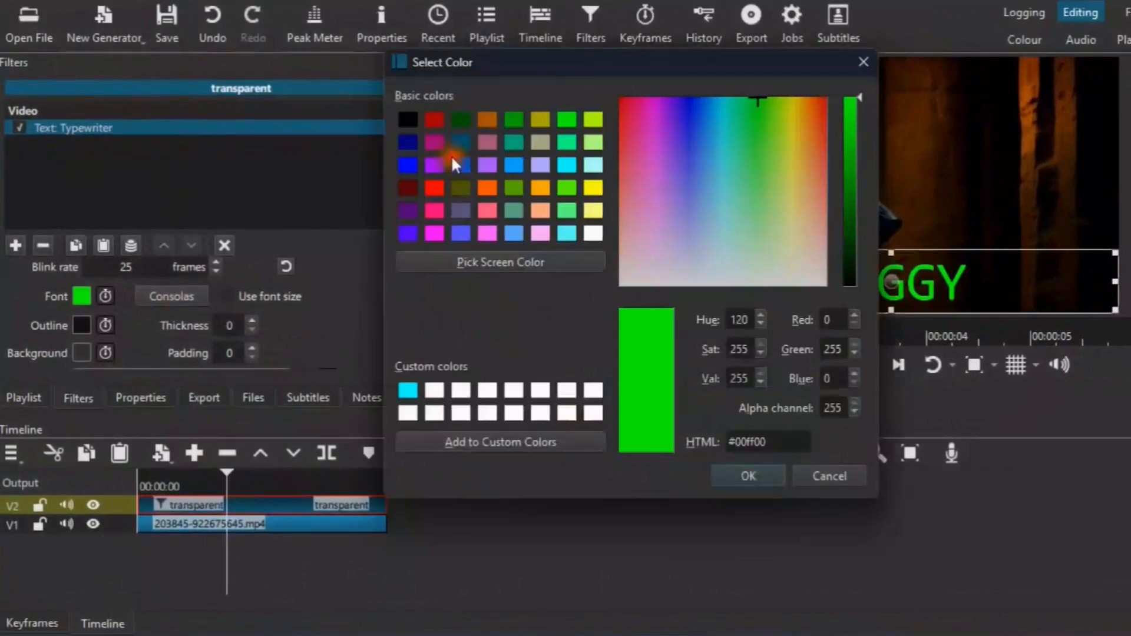
{"action": "left_click", "coordinate": [594, 234]}
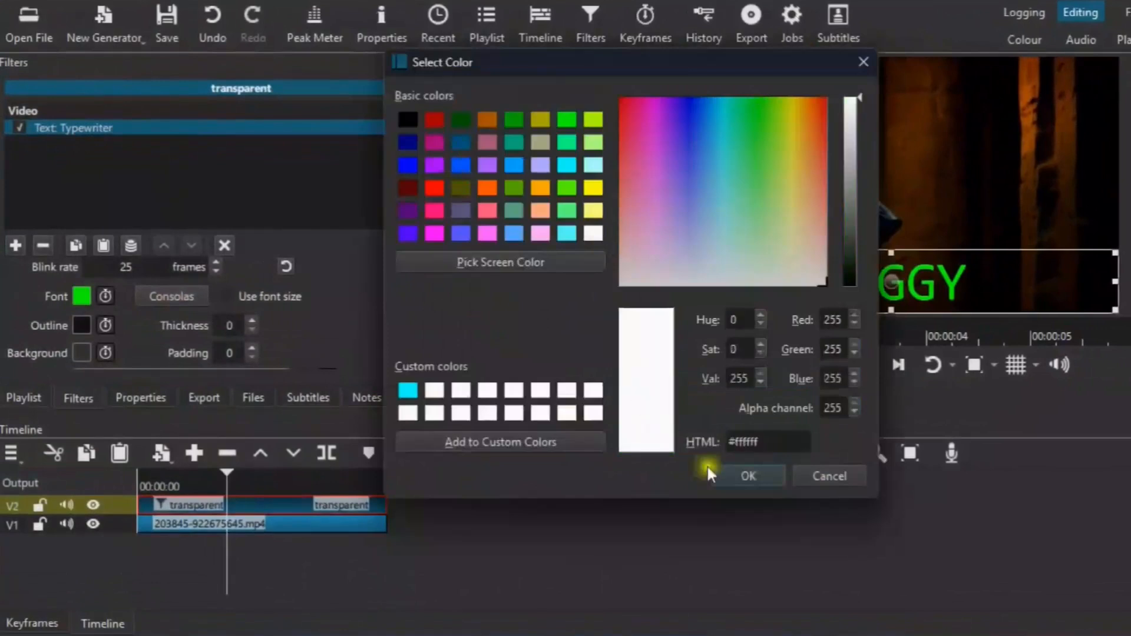
{"action": "left_click", "coordinate": [731, 470]}
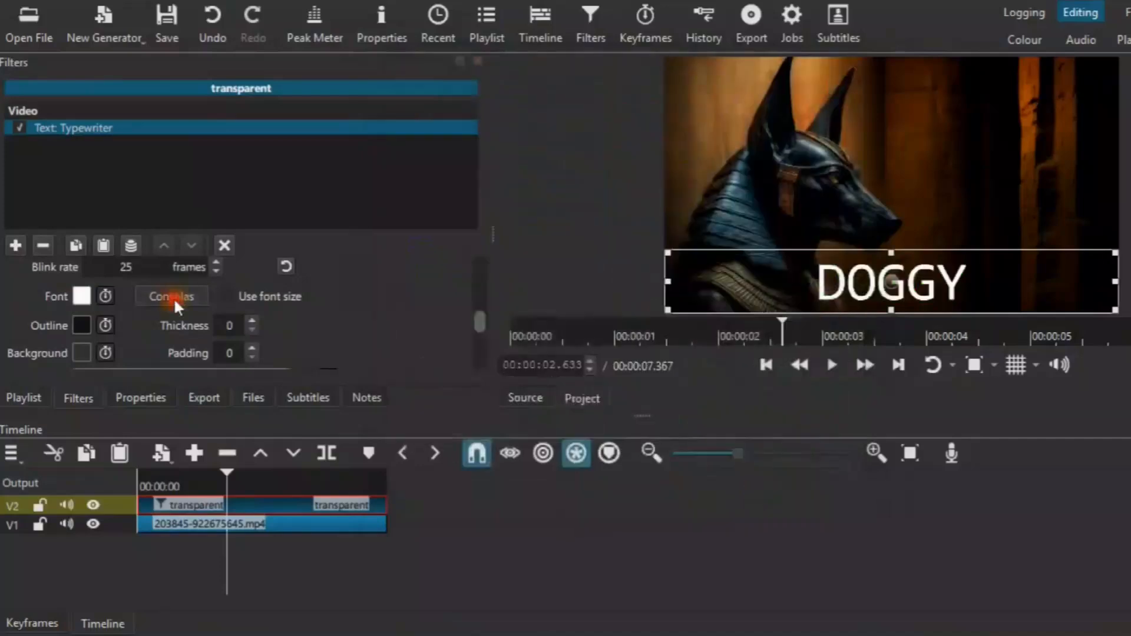
Step: Change the DOGGY text's font to Pricedown in the Black style
{"action": "left_click", "coordinate": [174, 296]}
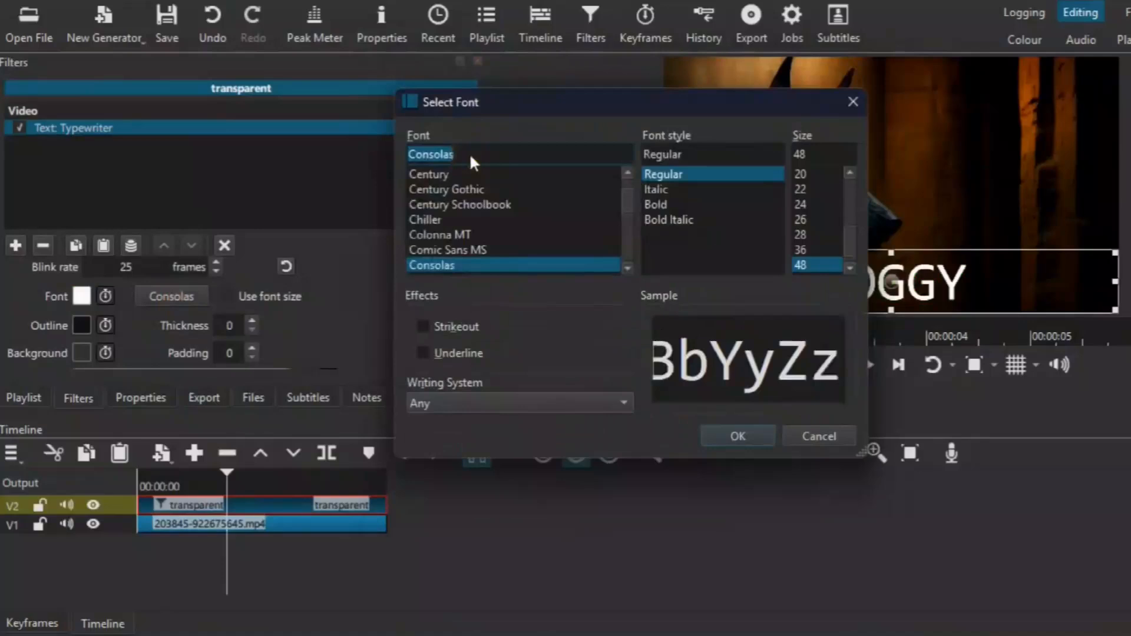
{"action": "type", "text": "r"}
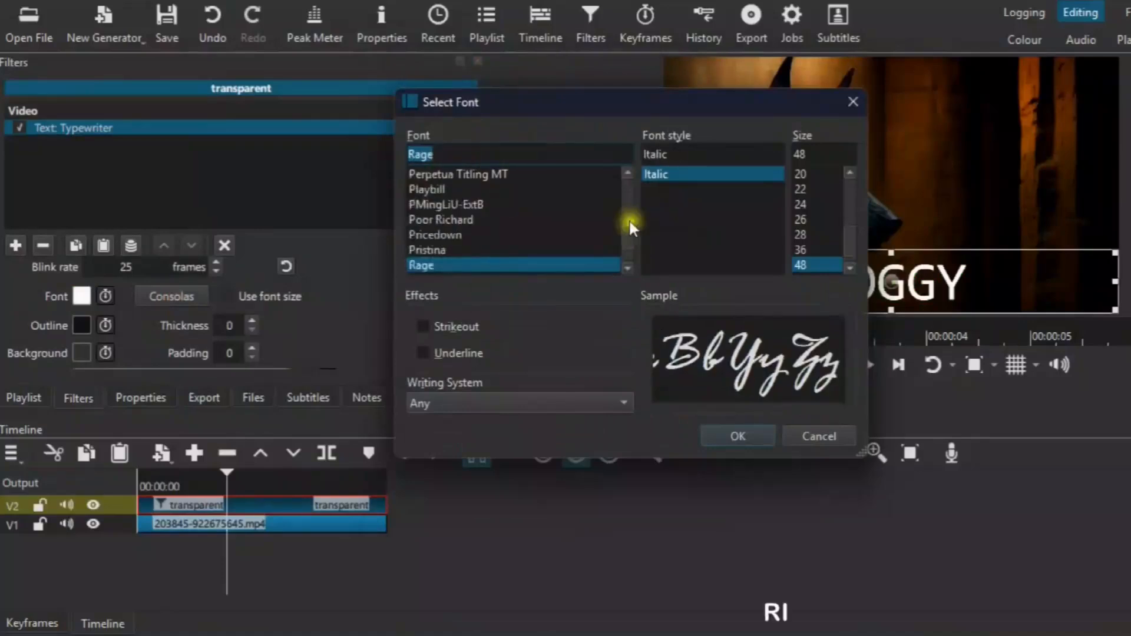
{"action": "left_click_drag", "start_coordinate": [629, 221], "coordinate": [632, 235]}
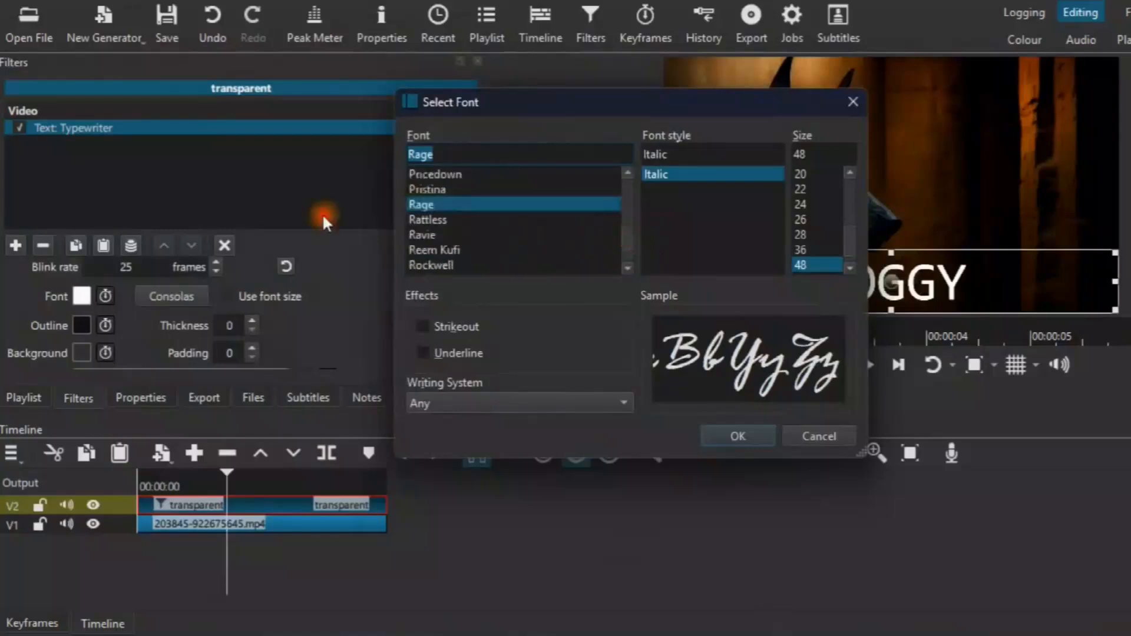
{"action": "left_click", "coordinate": [435, 175]}
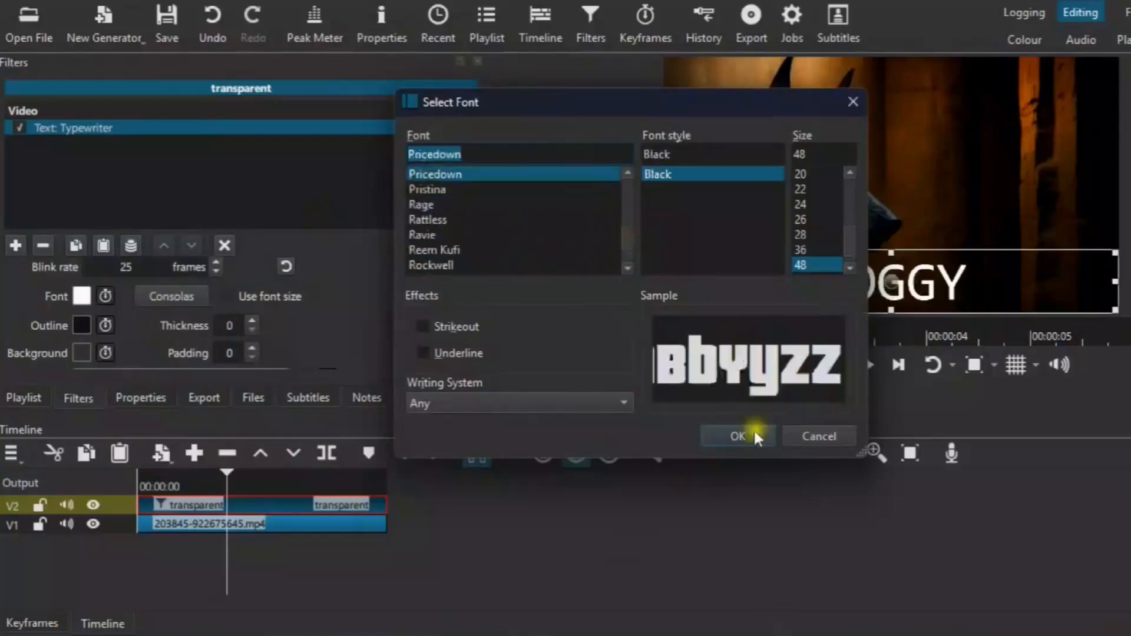
{"action": "left_click", "coordinate": [737, 436]}
Step: Set the DOGGY text's horizontal fit to Right and its vertical fit to Bottom
{"action": "left_click_drag", "start_coordinate": [473, 316], "coordinate": [490, 369]}
{"action": "left_click", "coordinate": [236, 315]}
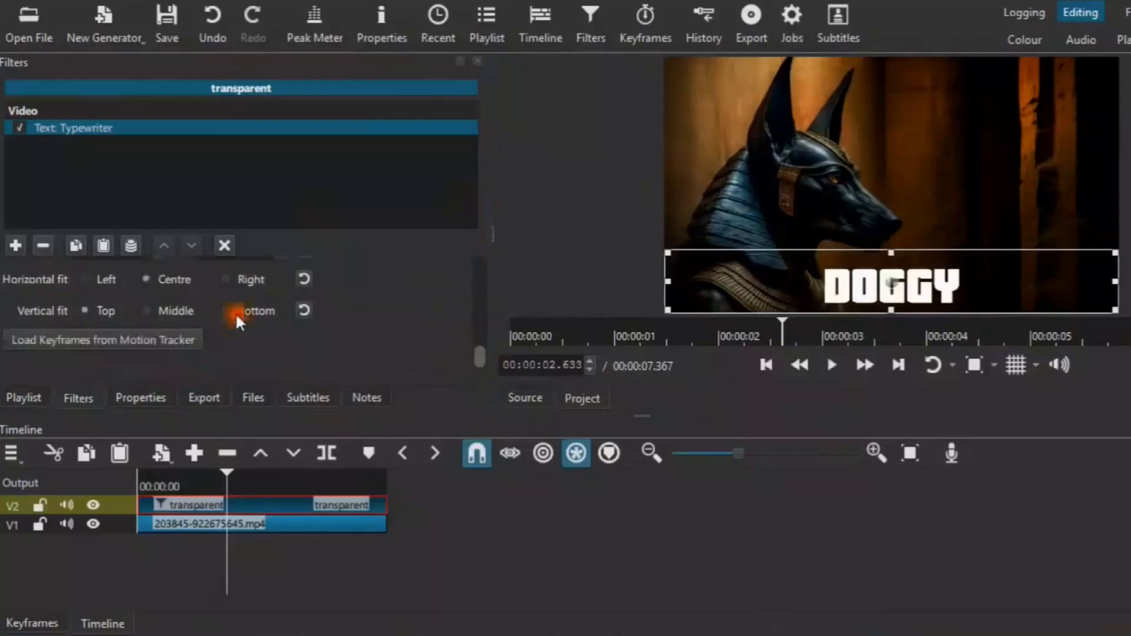
{"action": "left_click", "coordinate": [226, 279]}
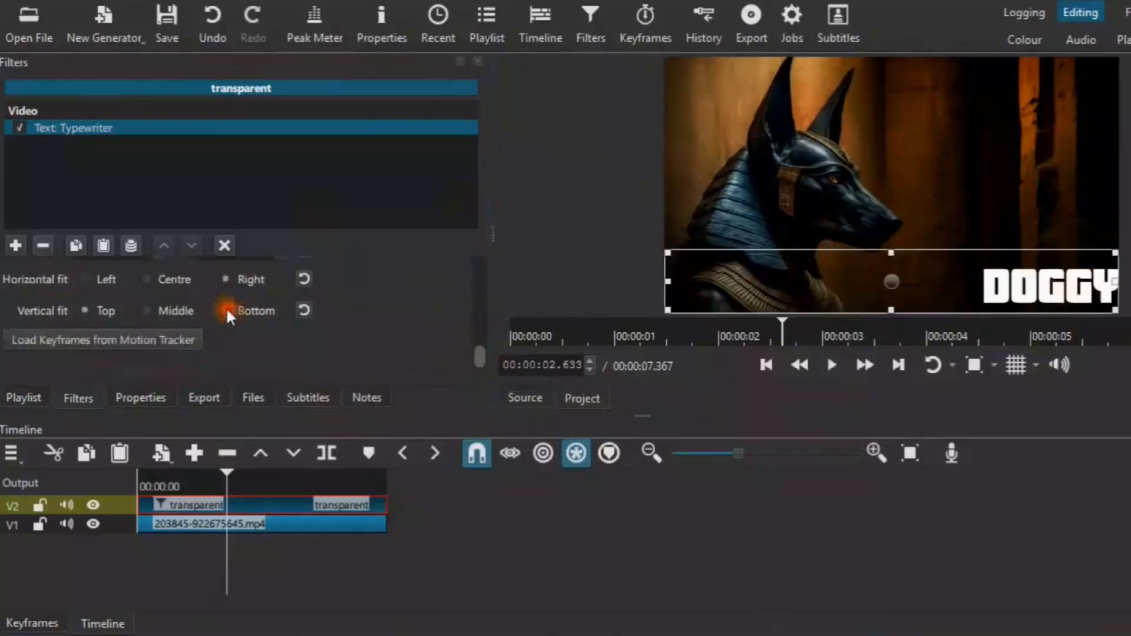
Step: Hide the text frame overlay in the preview and play the typewriter title from the start
{"action": "left_click", "coordinate": [25, 397]}
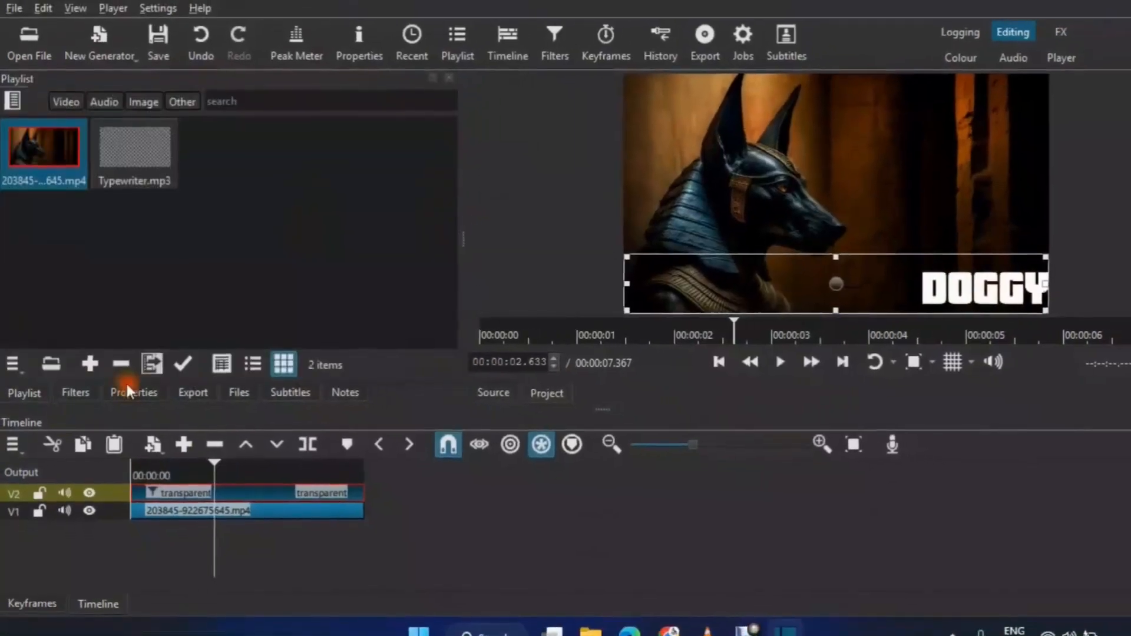
{"action": "left_click", "coordinate": [719, 362]}
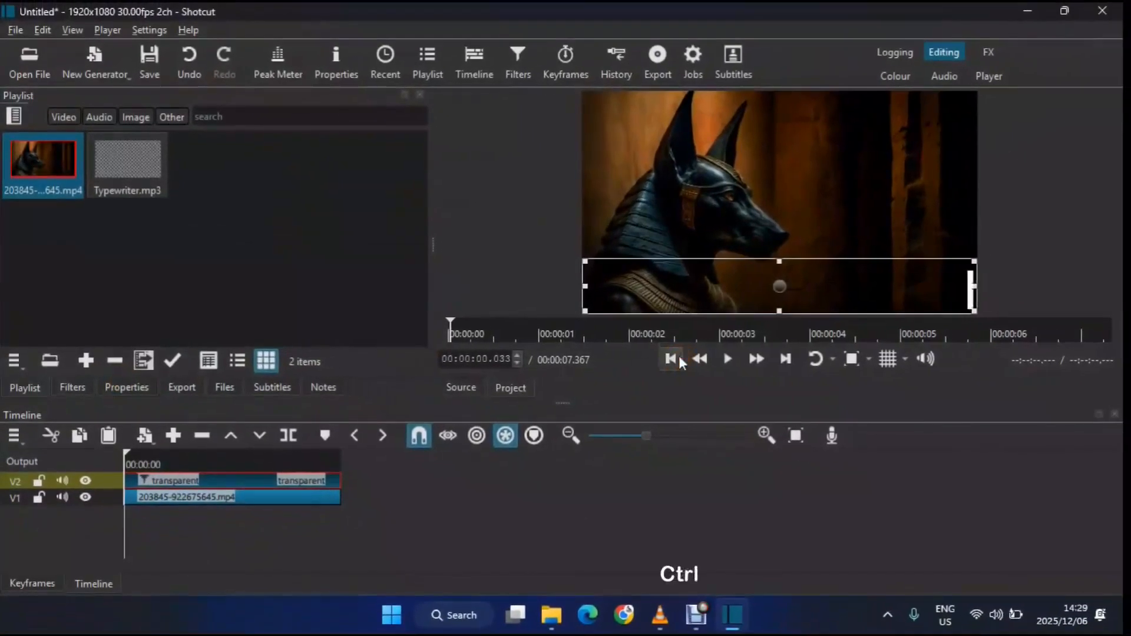
{"action": "key", "text": "ctrl+shift+q"}
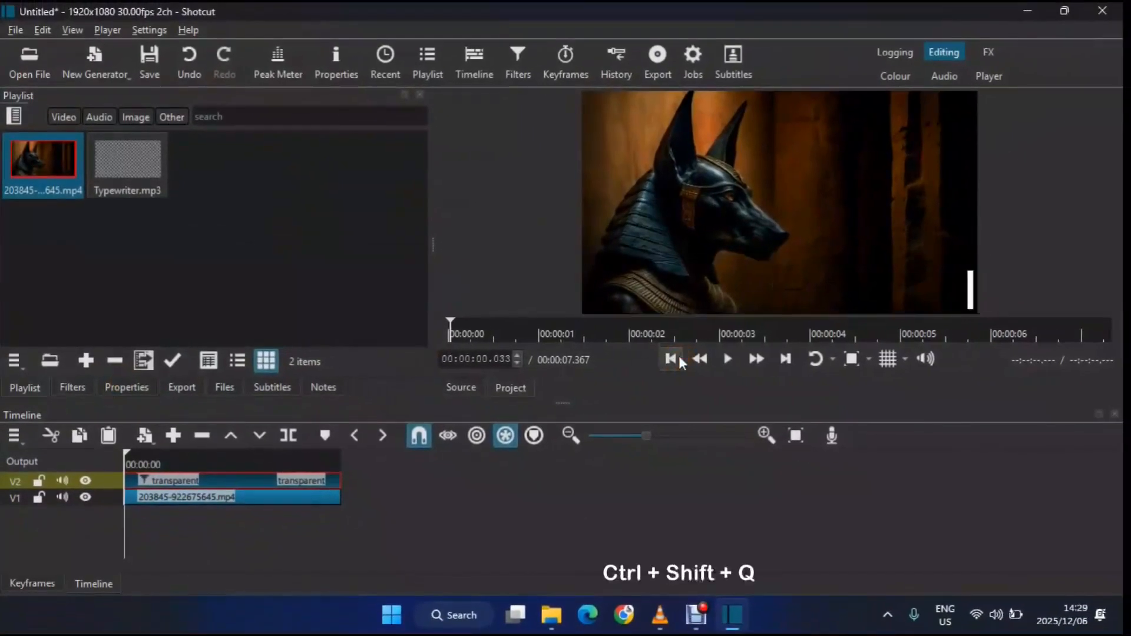
{"action": "left_click", "coordinate": [729, 359]}
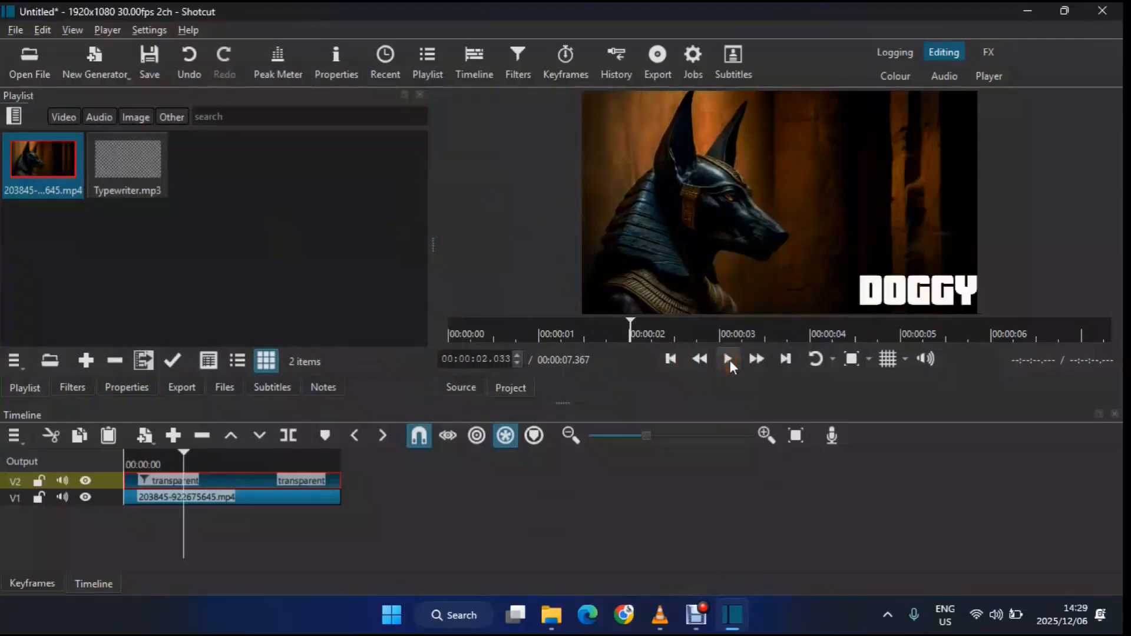
Step: Add an audio track A1 and place Typewriter.mp3 at its start
{"action": "key", "text": "ctrl+u"}
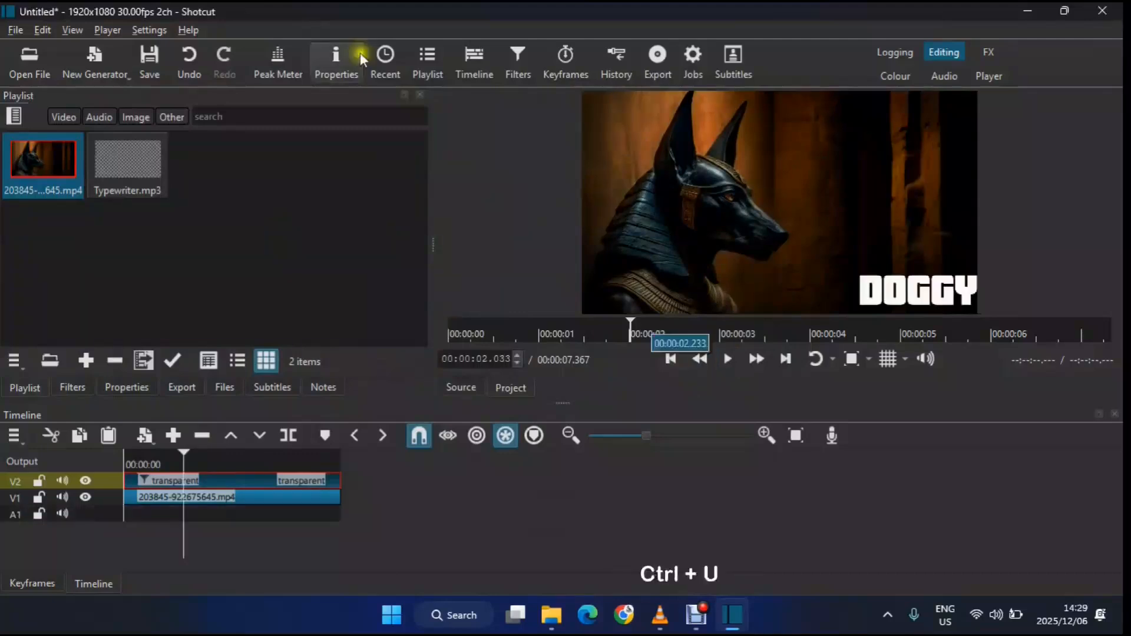
{"action": "left_click", "coordinate": [129, 161]}
{"action": "left_click_drag", "start_coordinate": [128, 161], "coordinate": [132, 510]}
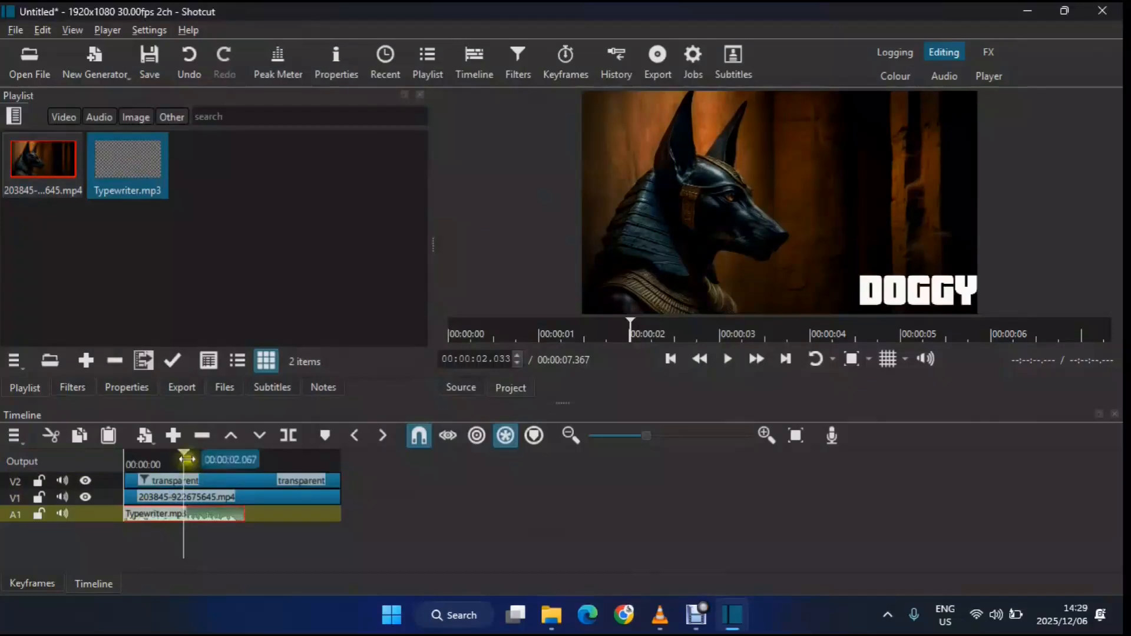
Step: Remove the first 2.5 seconds of Typewriter.mp3 and move the remaining part to the start of A1
{"action": "left_click", "coordinate": [168, 513]}
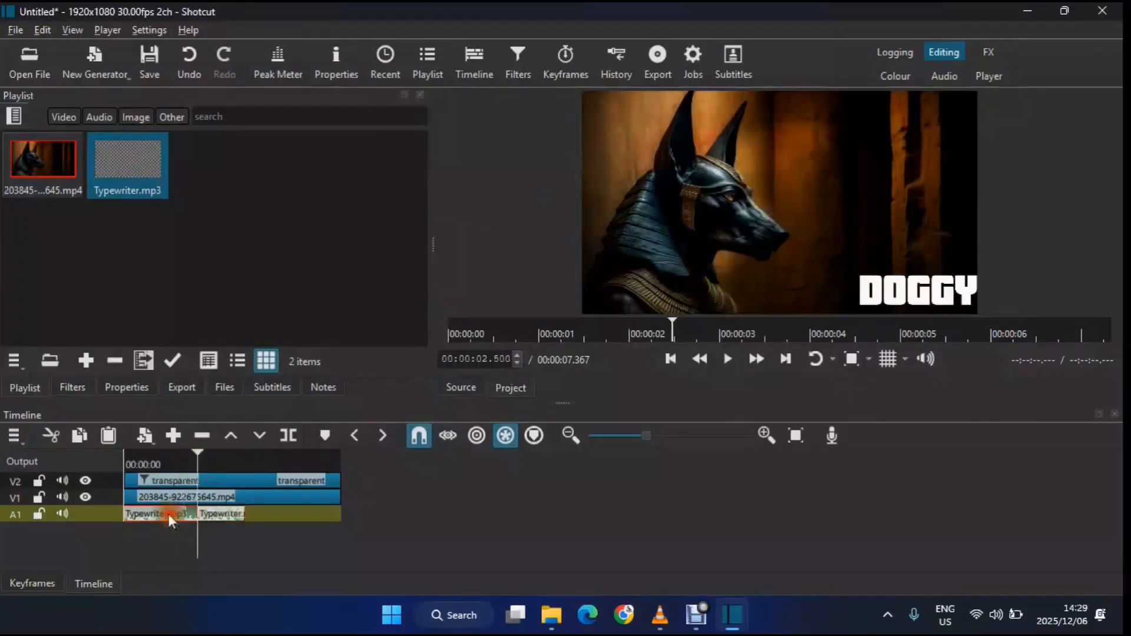
{"action": "key", "text": "Delete"}
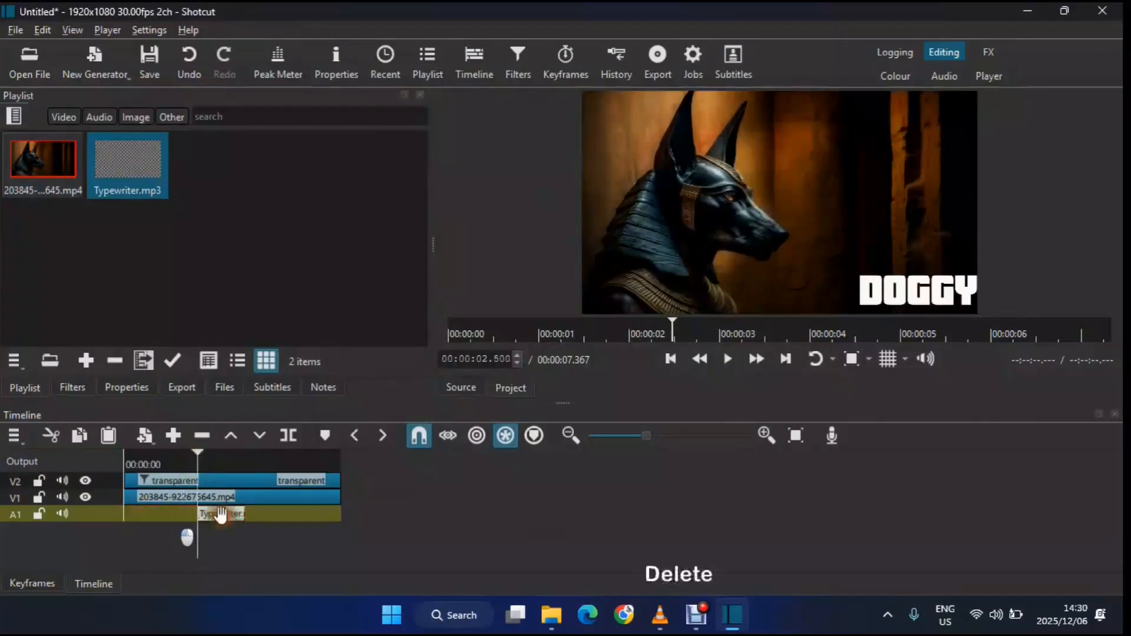
{"action": "left_click_drag", "start_coordinate": [221, 514], "coordinate": [113, 526]}
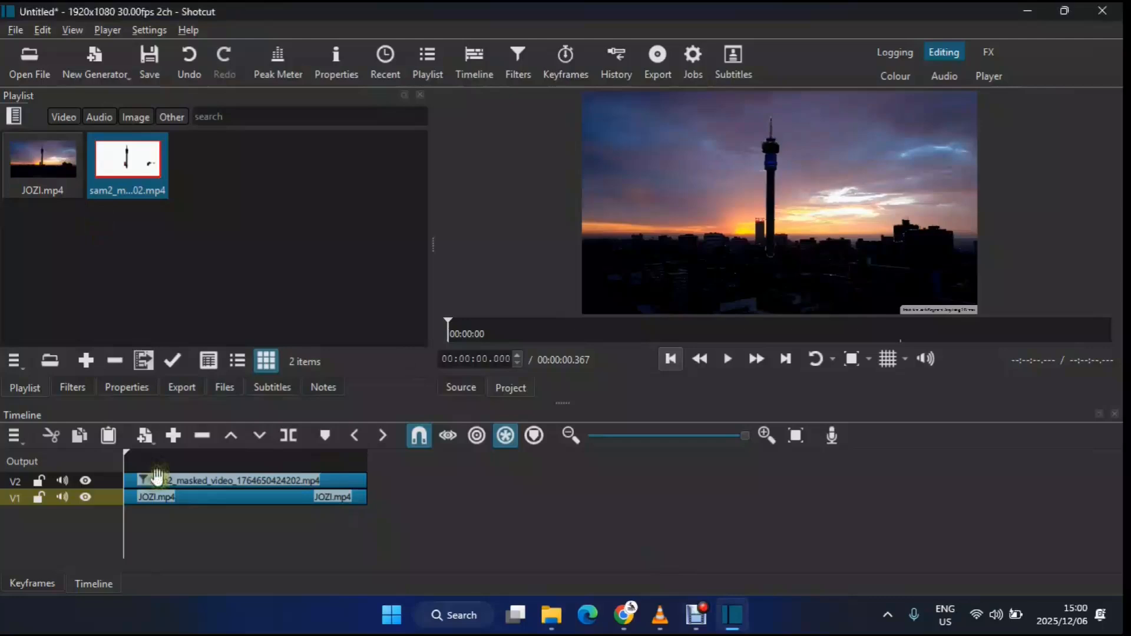
Step: In the JOZI project, insert a video track between the JOZI.mp4 clip and the masked video, and add a Simple text clip reading JOZI
{"action": "left_click", "coordinate": [110, 496]}
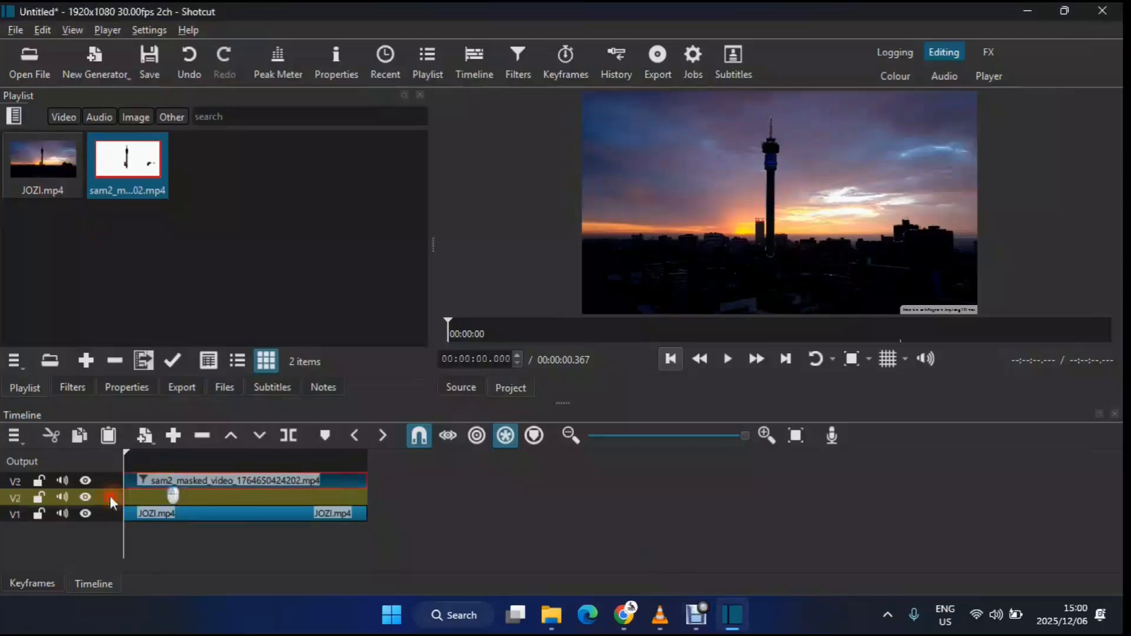
{"action": "left_click", "coordinate": [110, 496]}
{"action": "left_click", "coordinate": [145, 436]}
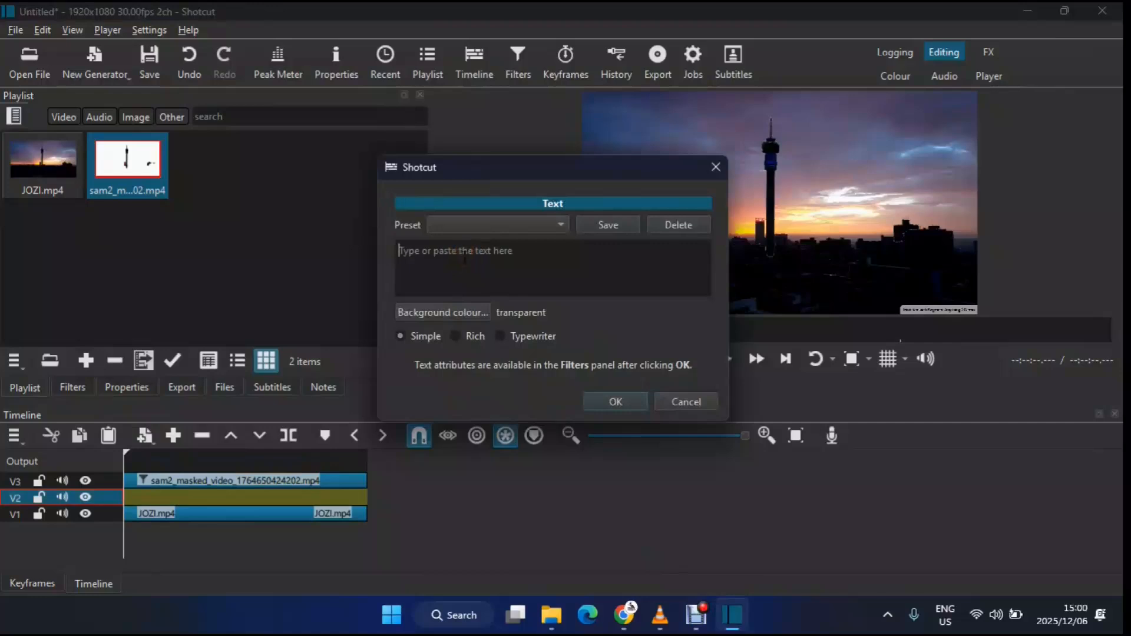
{"action": "key", "text": "Caps_Lock"}
{"action": "type", "text": "JOZI"}
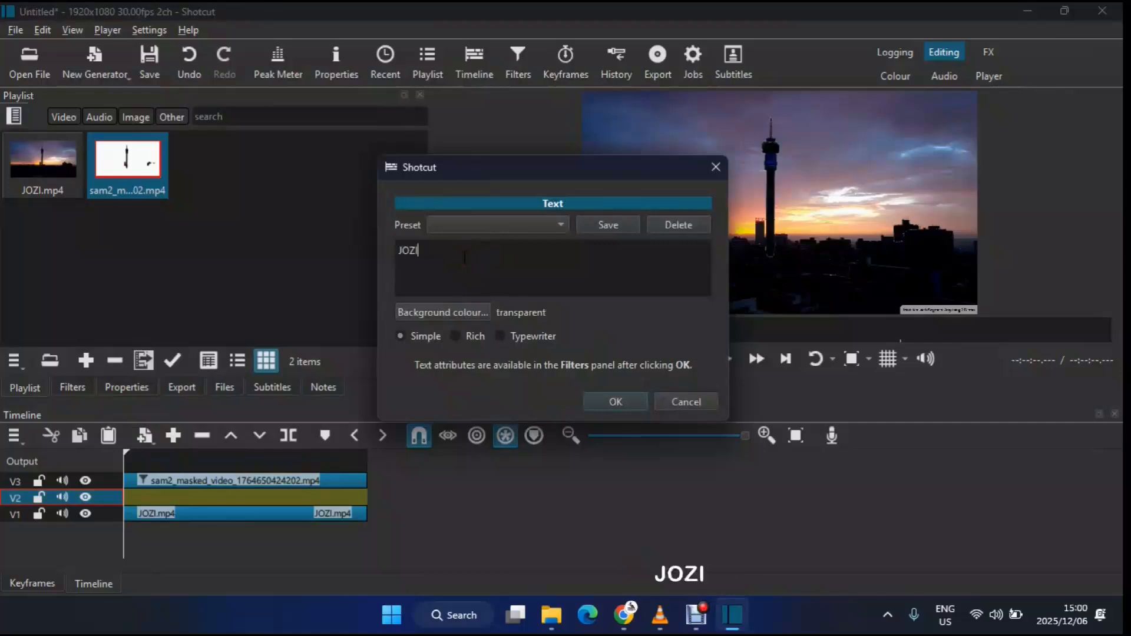
{"action": "left_click", "coordinate": [632, 397]}
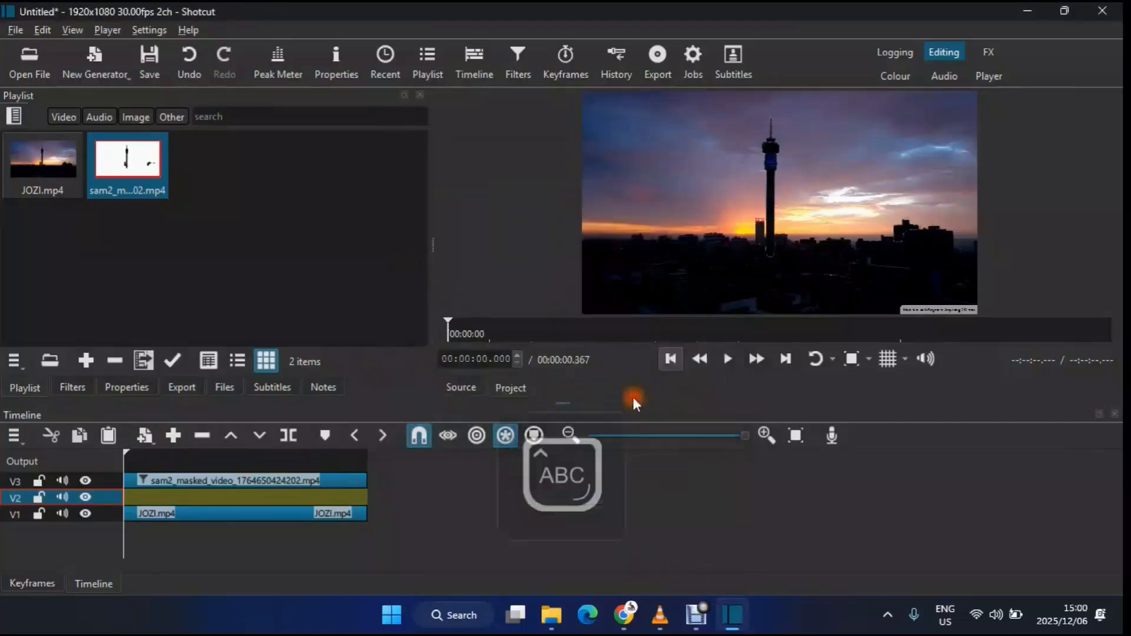
Step: Turn on the preview grid and move the JOZI text frame up to just below the centre line, over the skyline
{"action": "left_click", "coordinate": [291, 491]}
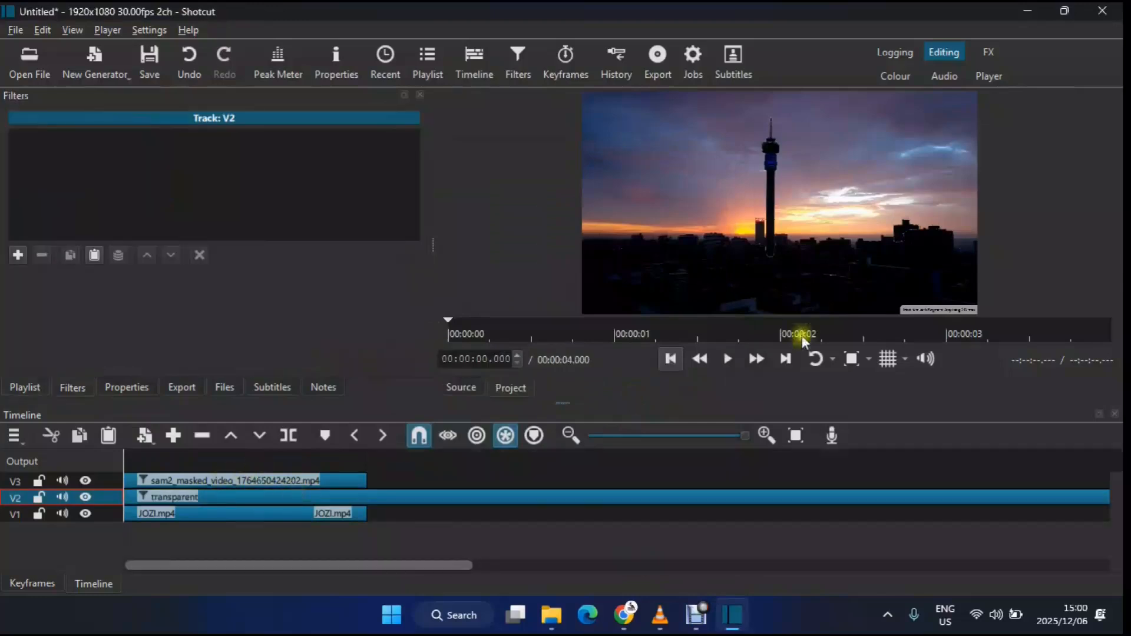
{"action": "left_click", "coordinate": [298, 454]}
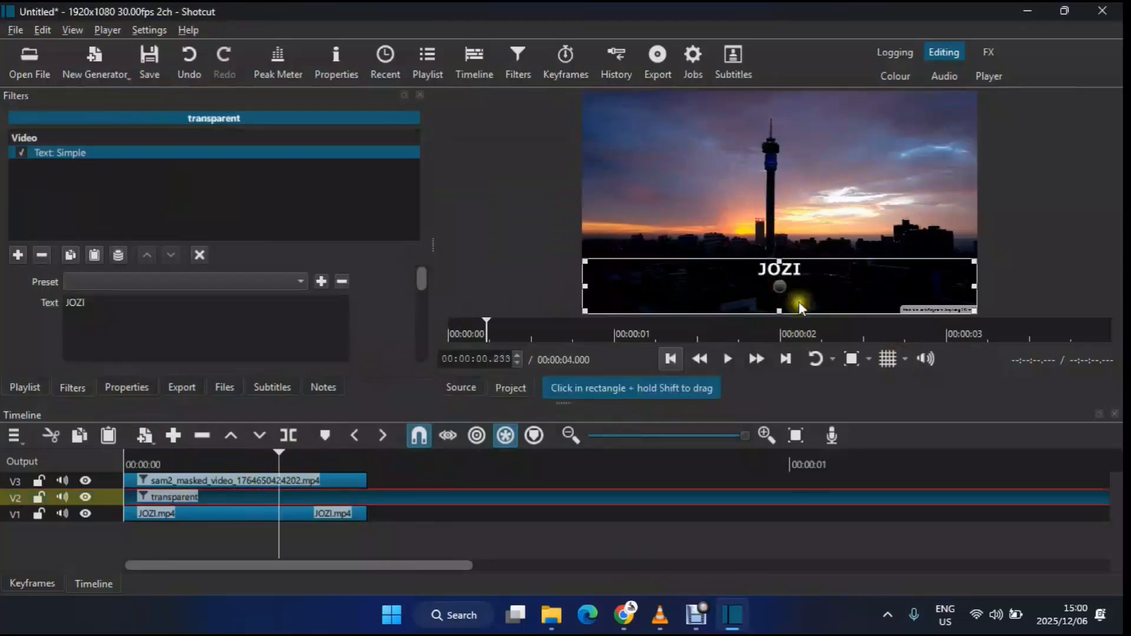
{"action": "left_click", "coordinate": [888, 360]}
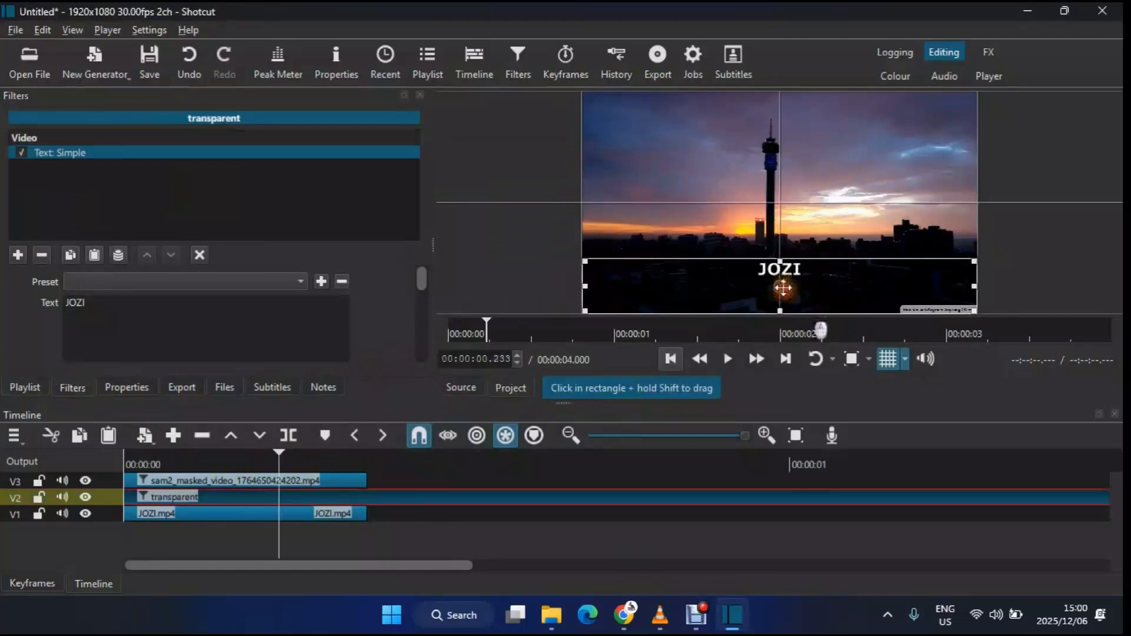
{"action": "left_click_drag", "start_coordinate": [782, 288], "coordinate": [789, 220]}
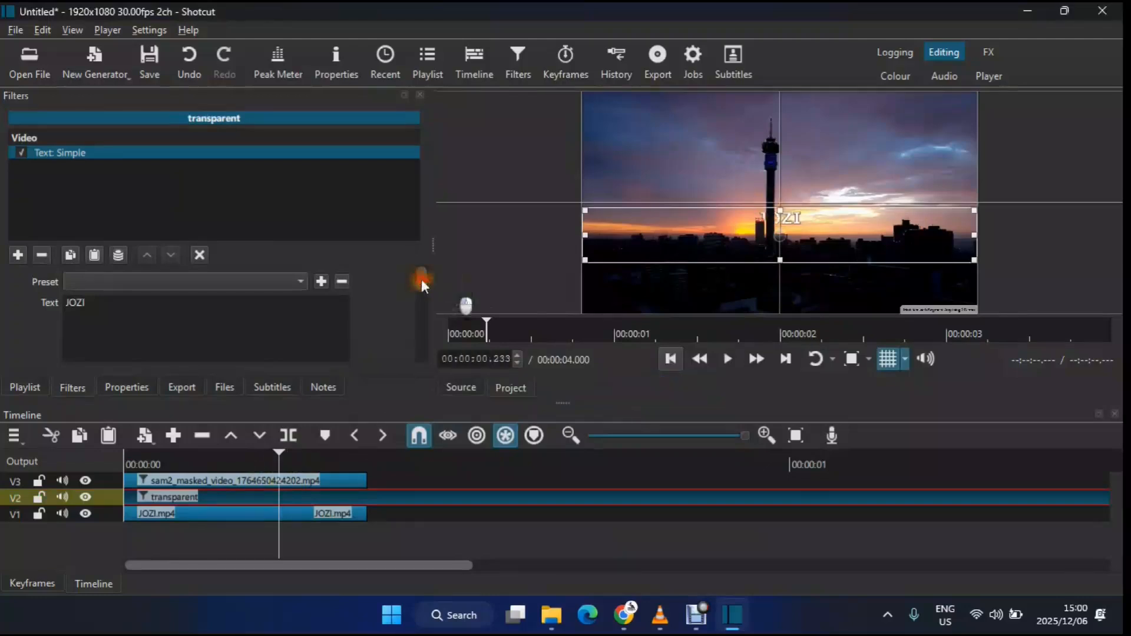
Step: Turn off the fixed font size for the JOZI text and raise its frame so the upper edge sits just above the centre line
{"action": "left_click_drag", "start_coordinate": [422, 279], "coordinate": [429, 308]}
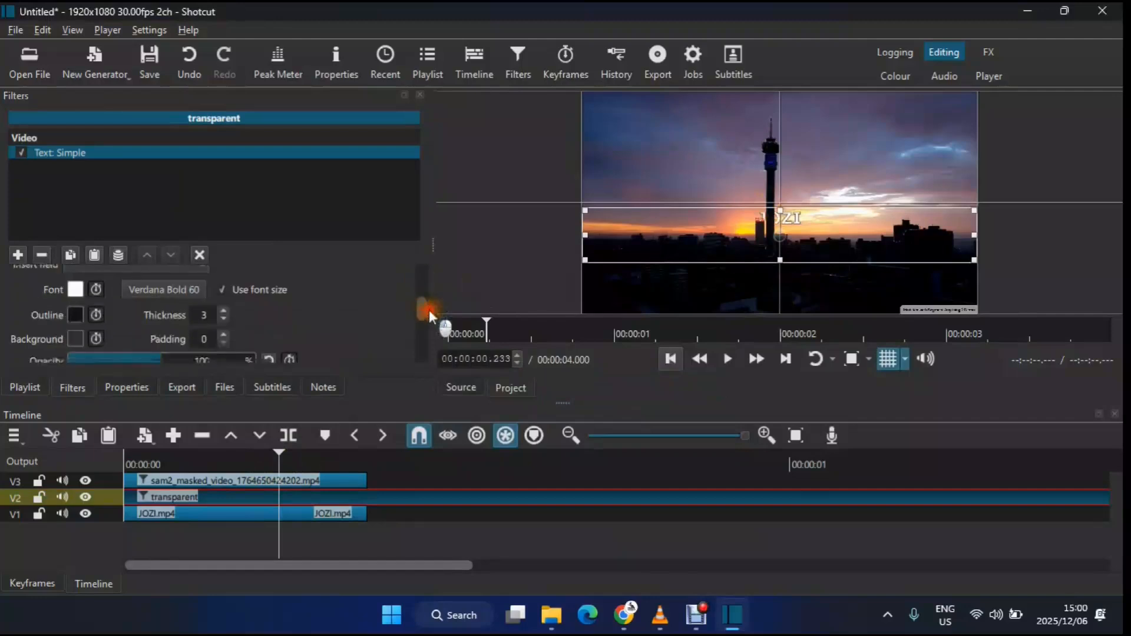
{"action": "left_click", "coordinate": [221, 294]}
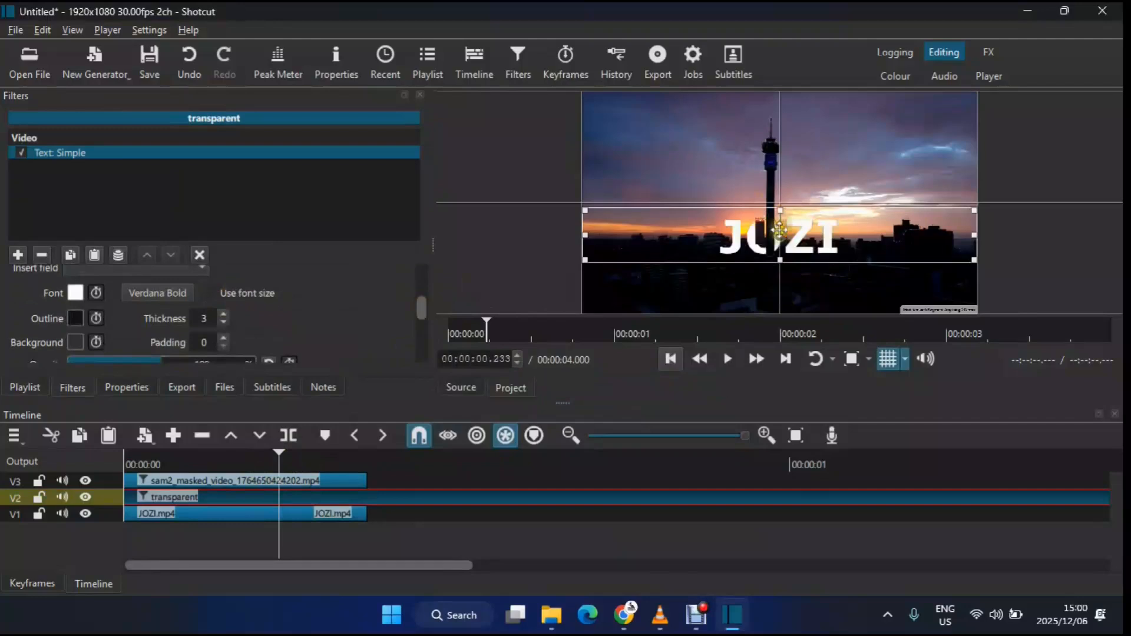
{"action": "left_click_drag", "start_coordinate": [779, 230], "coordinate": [786, 216]}
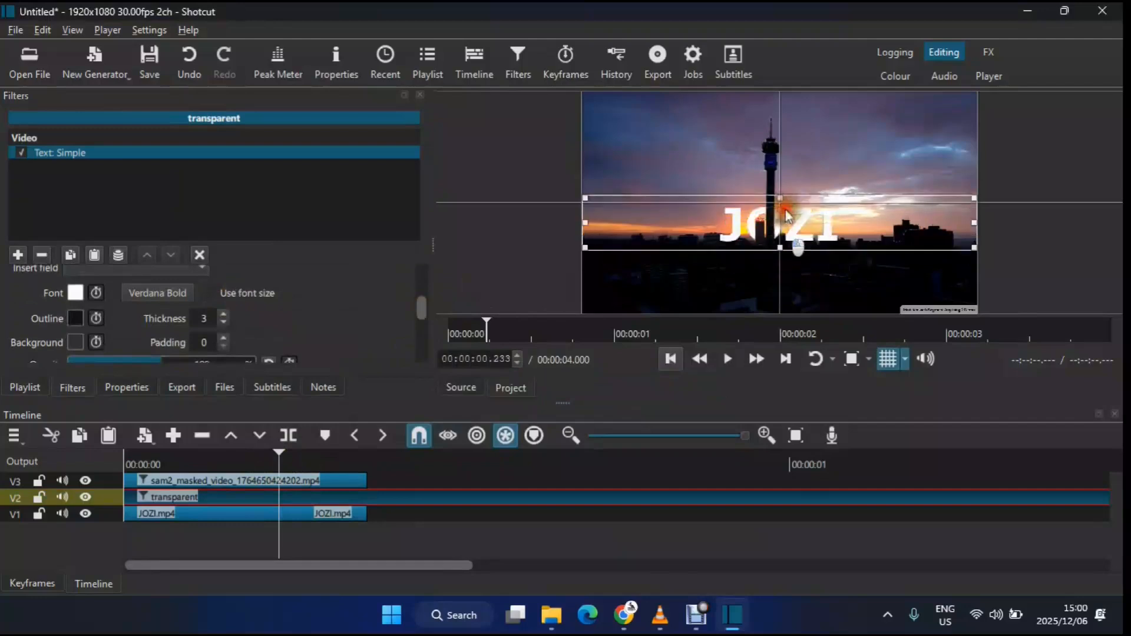
Step: Split the JOZI text clip where the video clips end, delete the remainder, and turn off the preview grid
{"action": "left_click", "coordinate": [345, 463]}
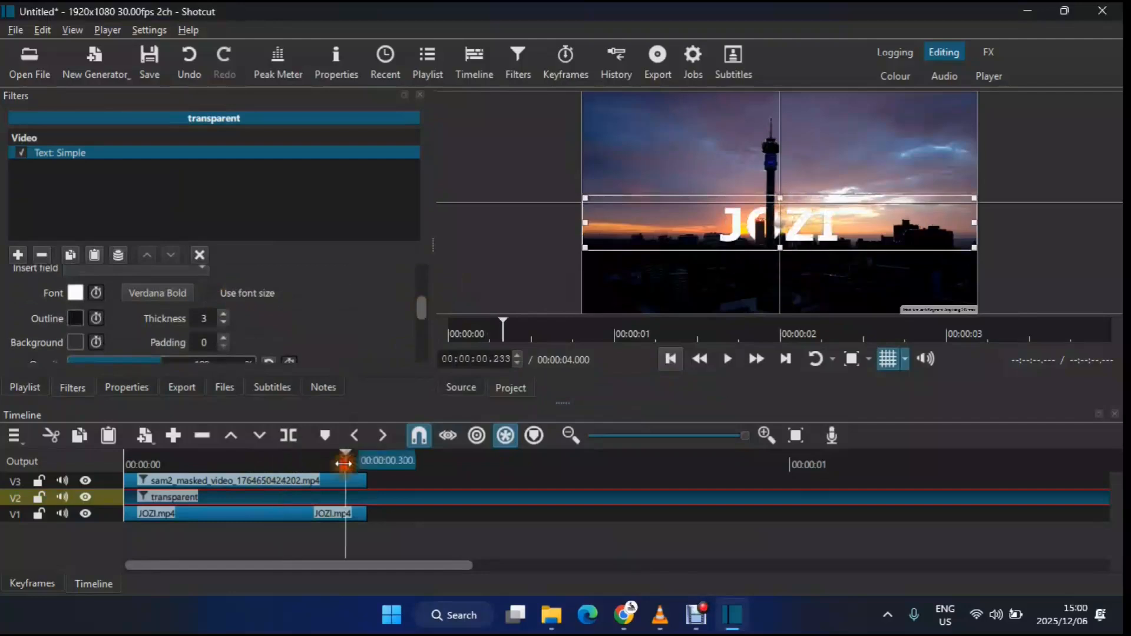
{"action": "left_click_drag", "start_coordinate": [345, 463], "coordinate": [369, 459]}
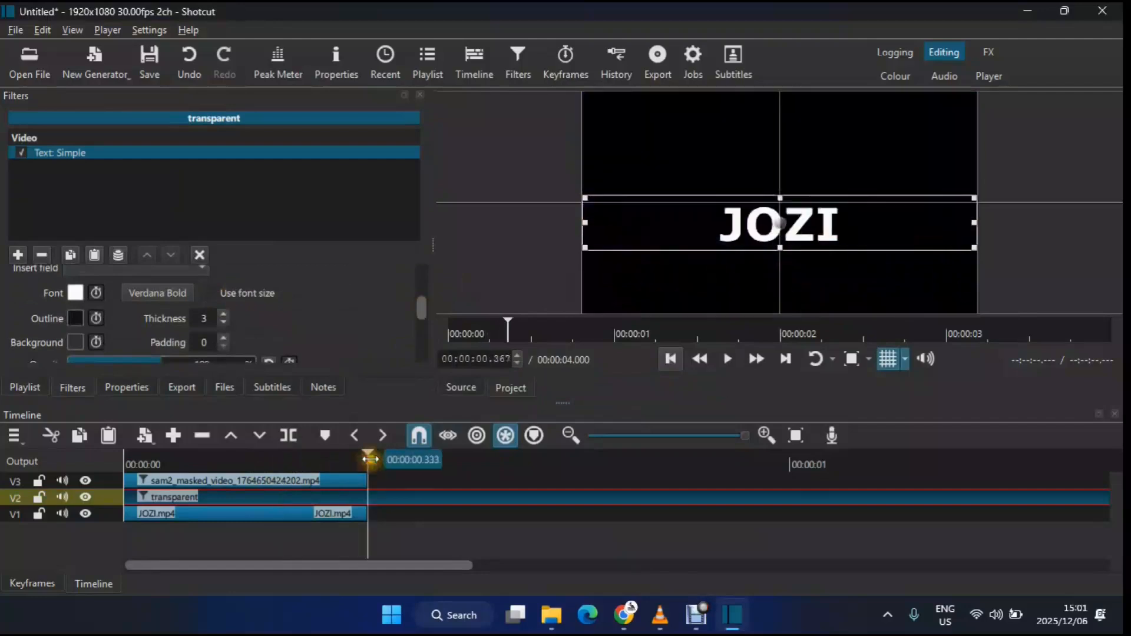
{"action": "key", "text": "s"}
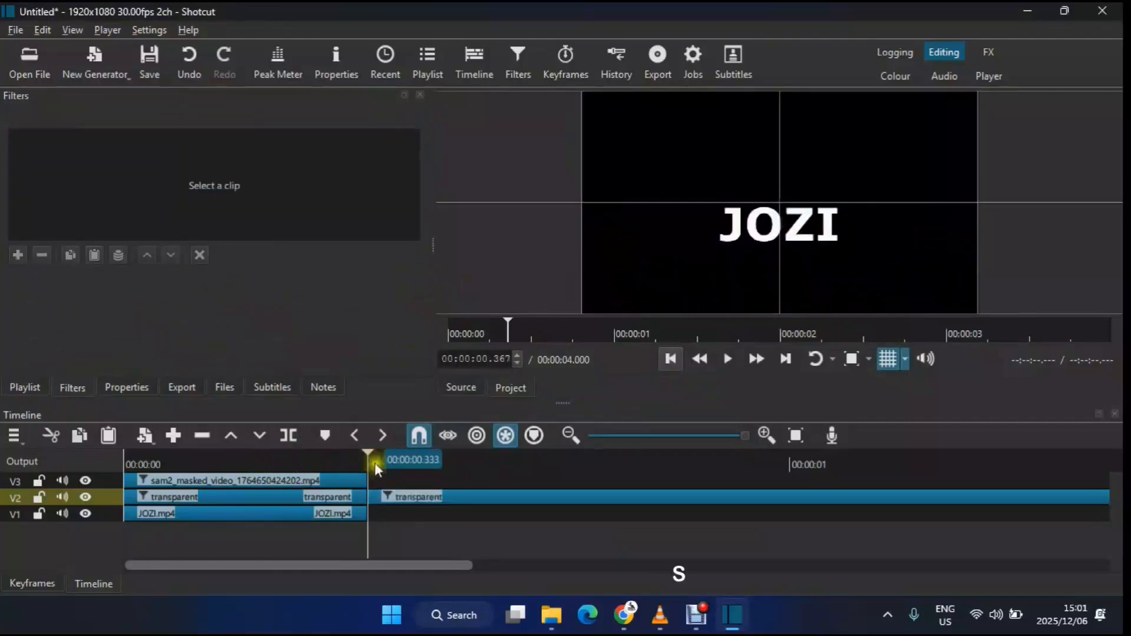
{"action": "left_click", "coordinate": [393, 492]}
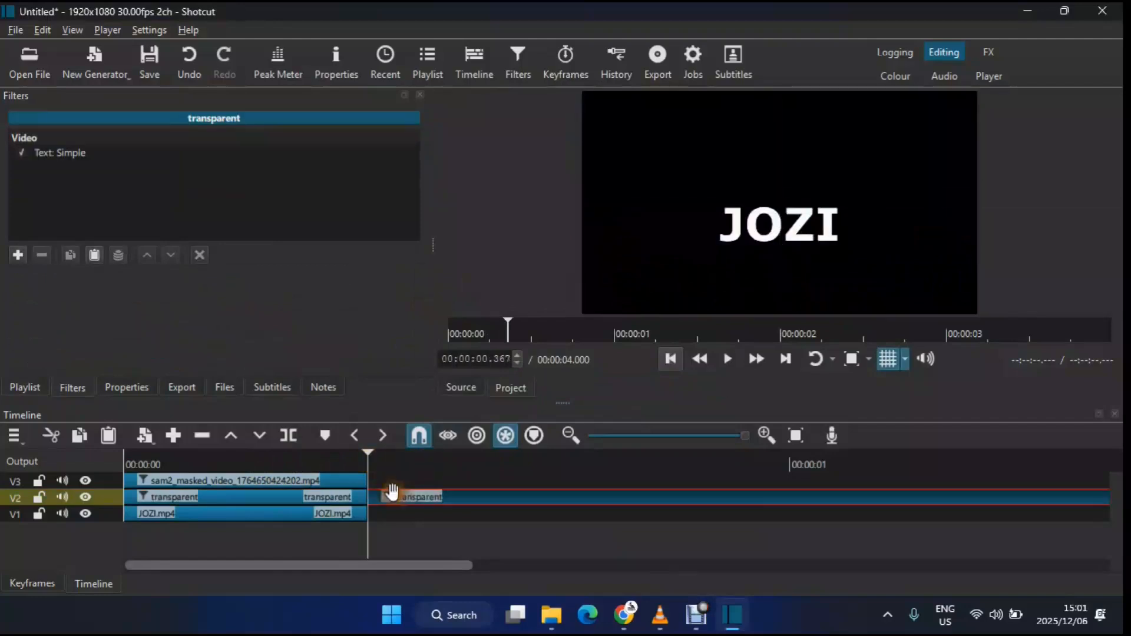
{"action": "key", "text": "Delete"}
{"action": "left_click", "coordinate": [234, 463]}
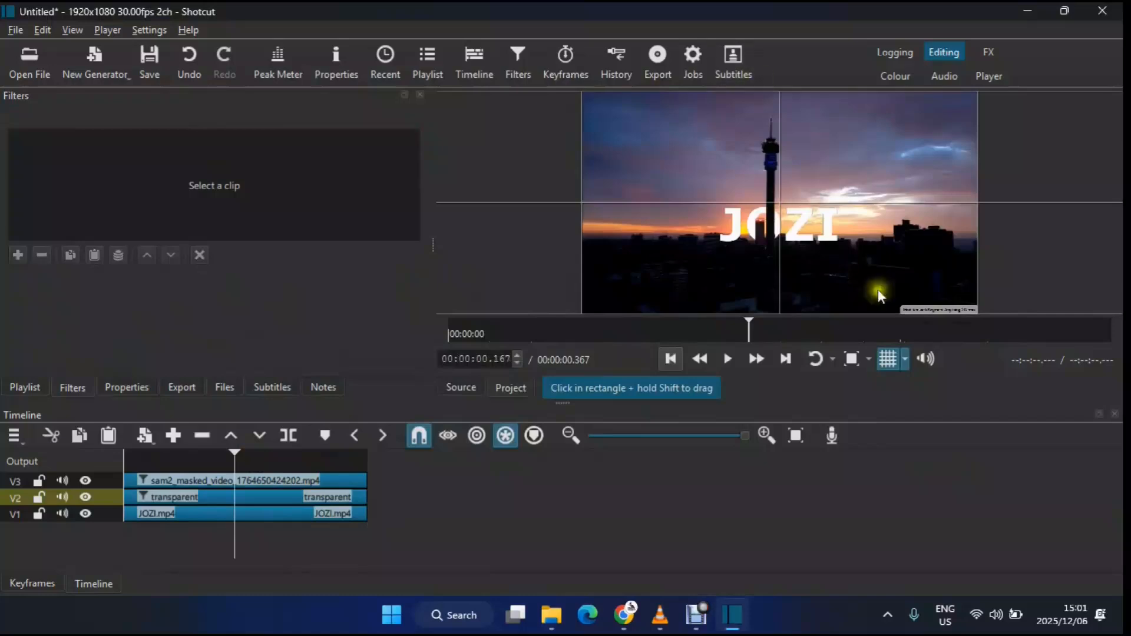
{"action": "left_click", "coordinate": [889, 357]}
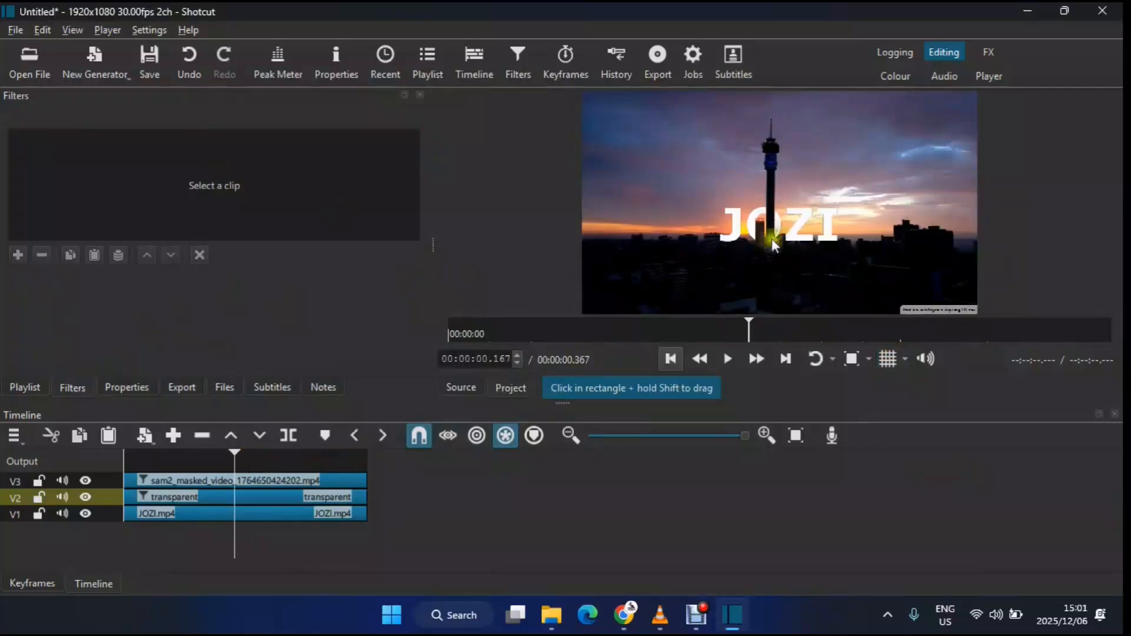
Step: Add a video track V4 and move the masked tower video up to it, leaving V3 empty above the text clip
{"action": "left_click", "coordinate": [188, 495]}
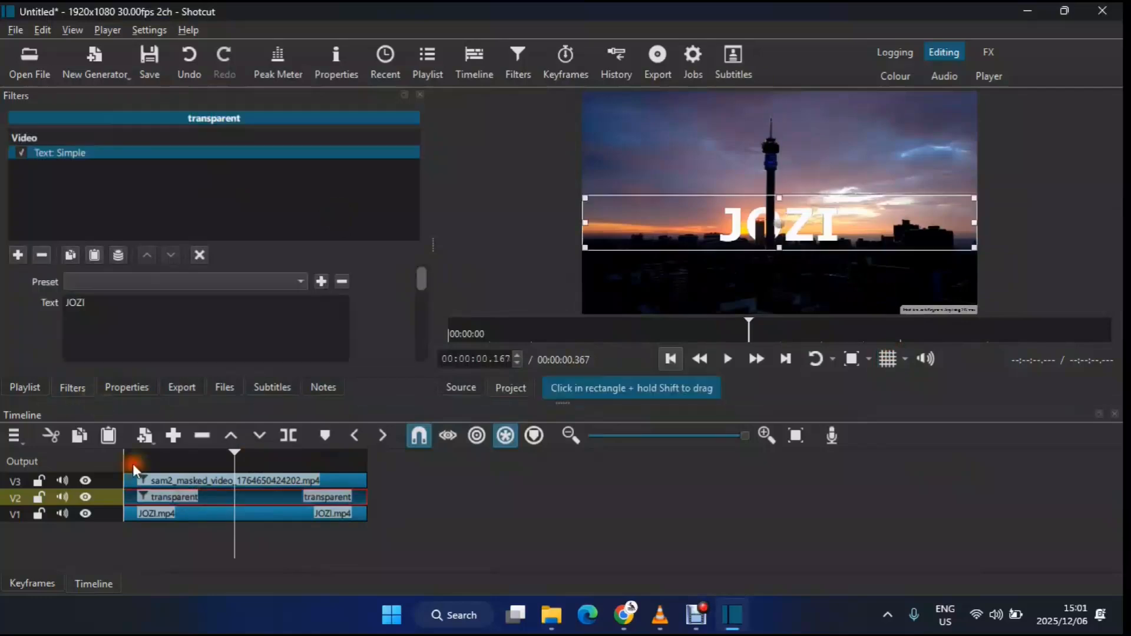
{"action": "key", "text": "ctrl+c"}
{"action": "key", "text": "ctrl+i"}
{"action": "left_click_drag", "start_coordinate": [152, 493], "coordinate": [153, 478]}
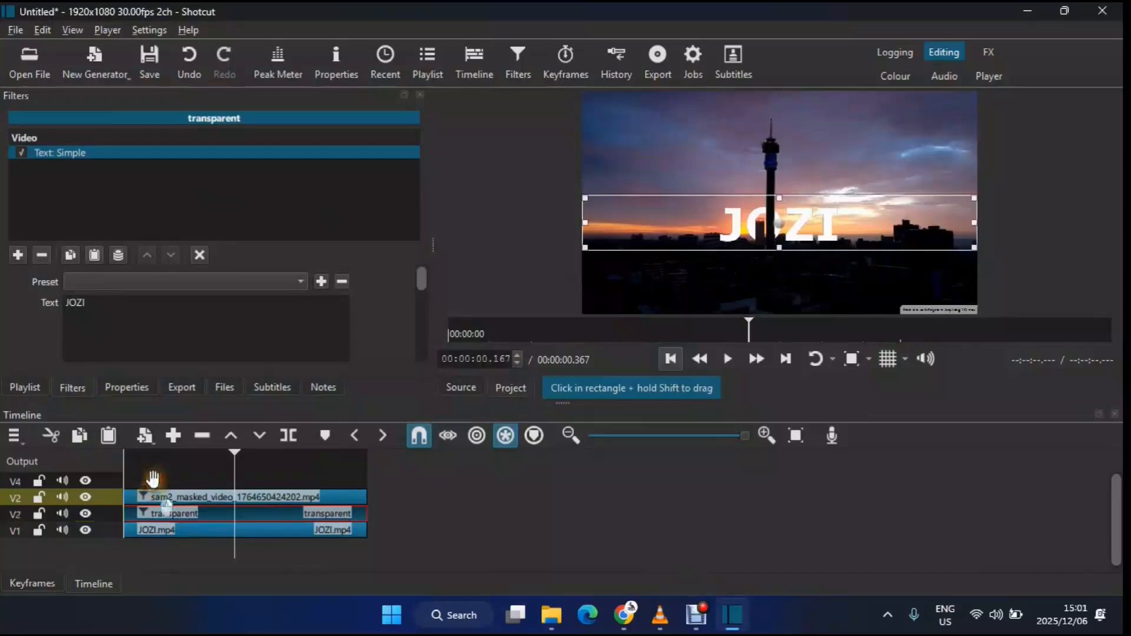
{"action": "left_click_drag", "start_coordinate": [153, 478], "coordinate": [153, 480]}
Step: Copy the JOZI text clip from V2 and paste it at the start of V3, with tracks V1, V2 and V4 locked
{"action": "left_click", "coordinate": [170, 512]}
{"action": "key", "text": "ctrl+c"}
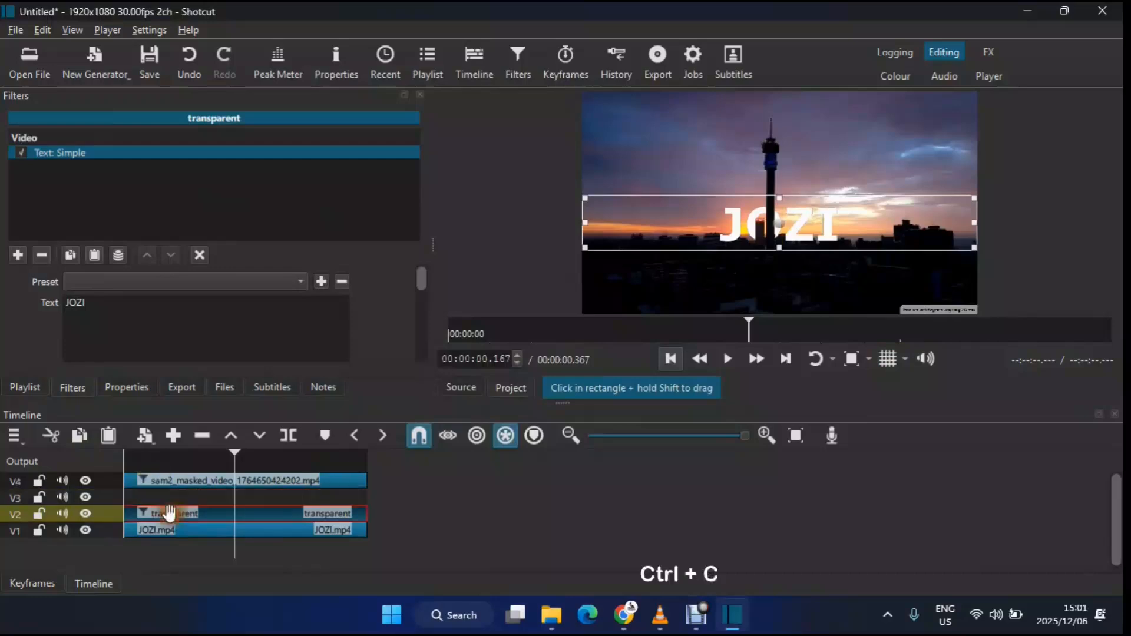
{"action": "left_click", "coordinate": [109, 500]}
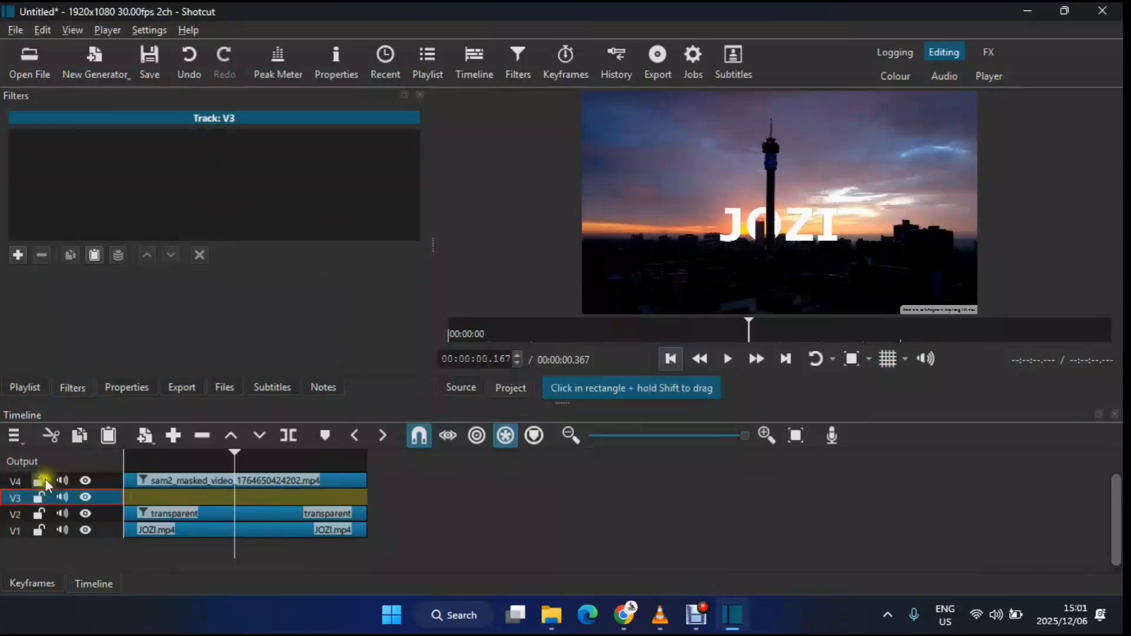
{"action": "left_click", "coordinate": [671, 359]}
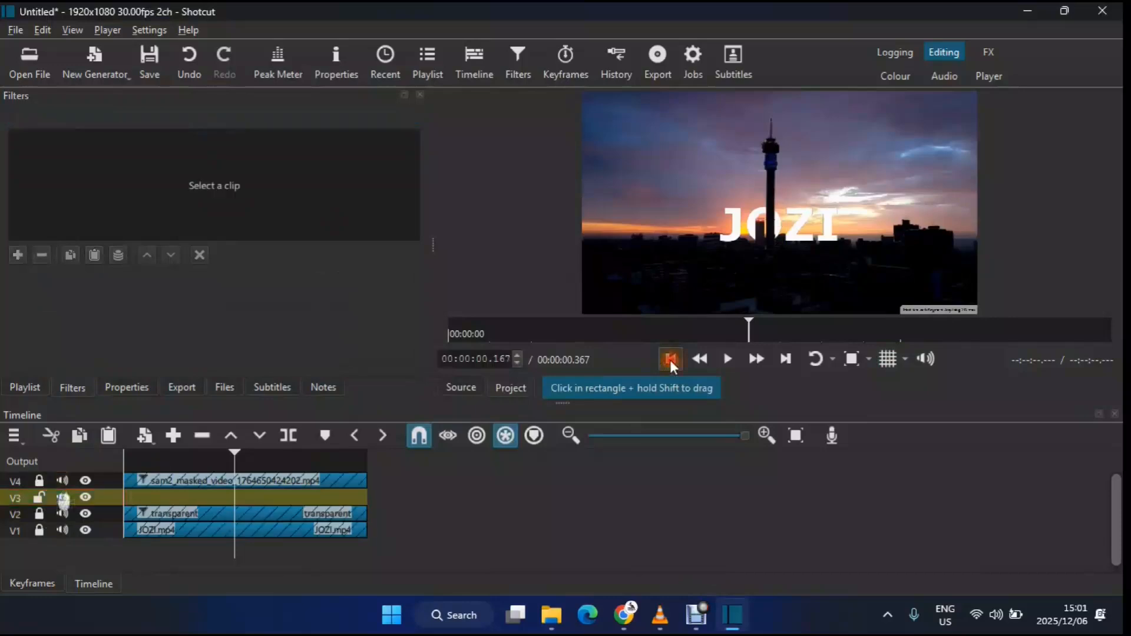
{"action": "key", "text": "ctrl+v"}
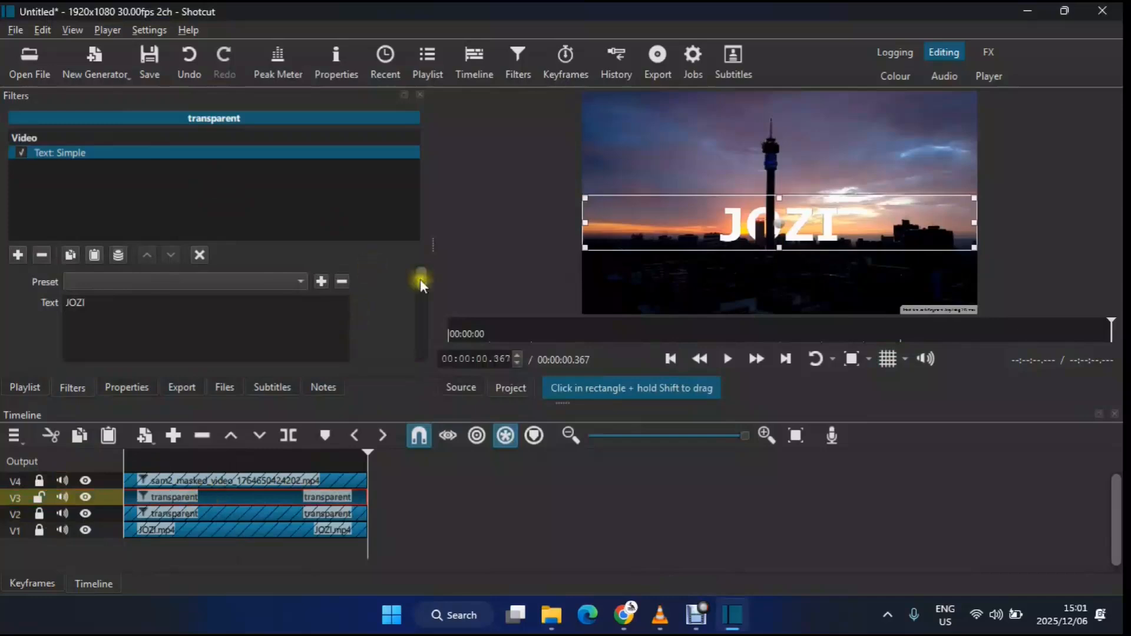
Step: Give the copied JOZI text on V3 a light grey outline and a green font colour, #55ff00
{"action": "left_click_drag", "start_coordinate": [420, 281], "coordinate": [436, 324]}
{"action": "left_click", "coordinate": [79, 311]}
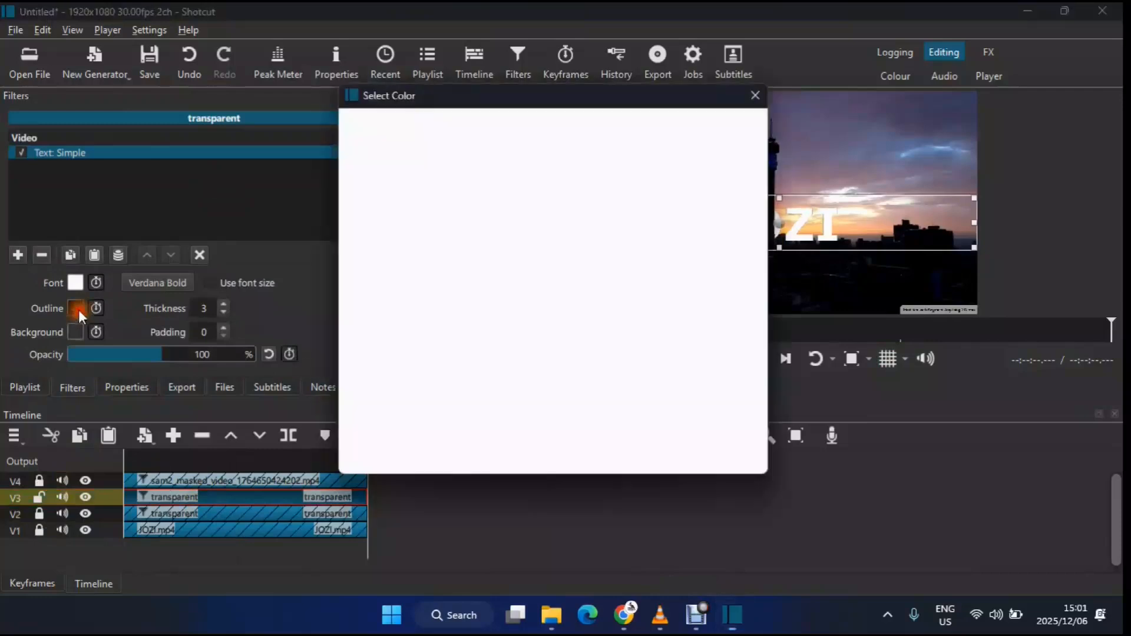
{"action": "left_click", "coordinate": [655, 456]}
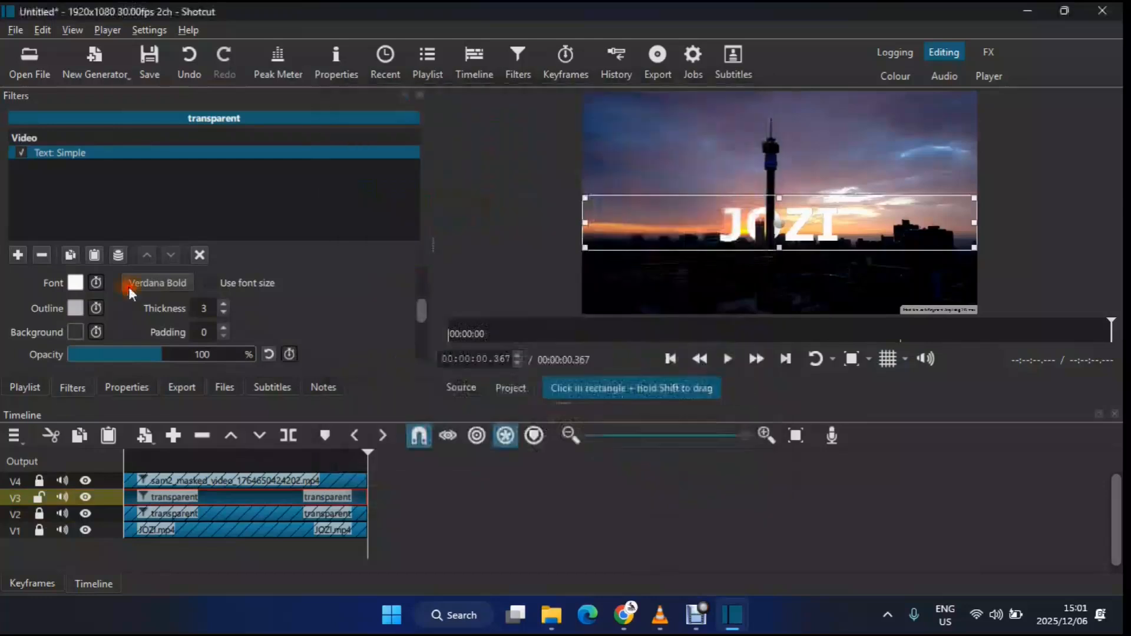
{"action": "left_click", "coordinate": [78, 283]}
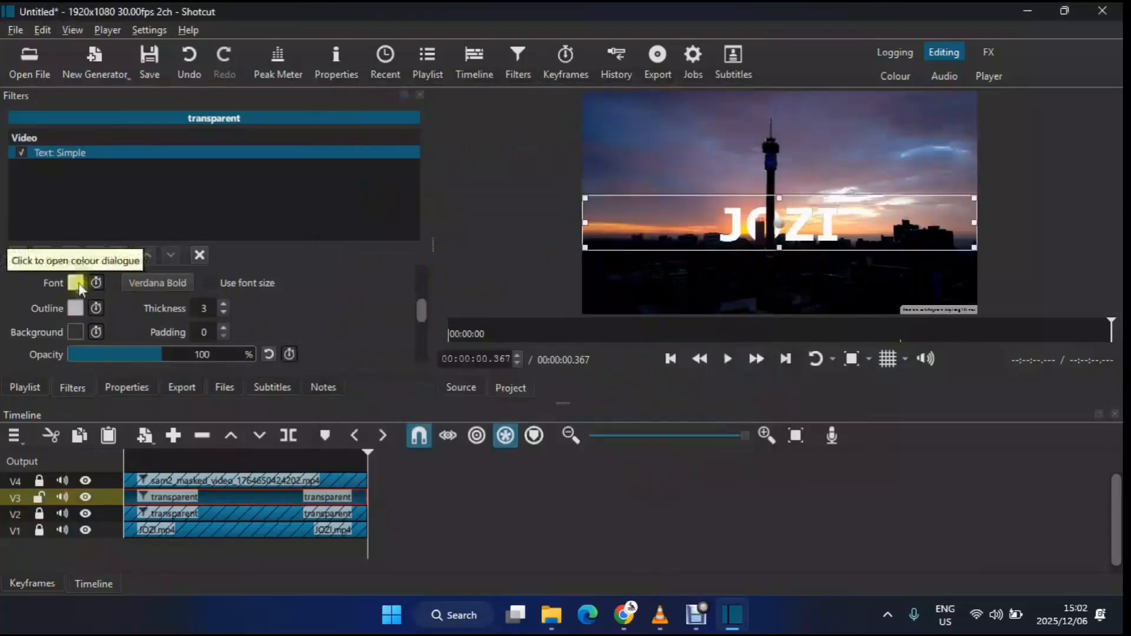
{"action": "left_click", "coordinate": [79, 283]}
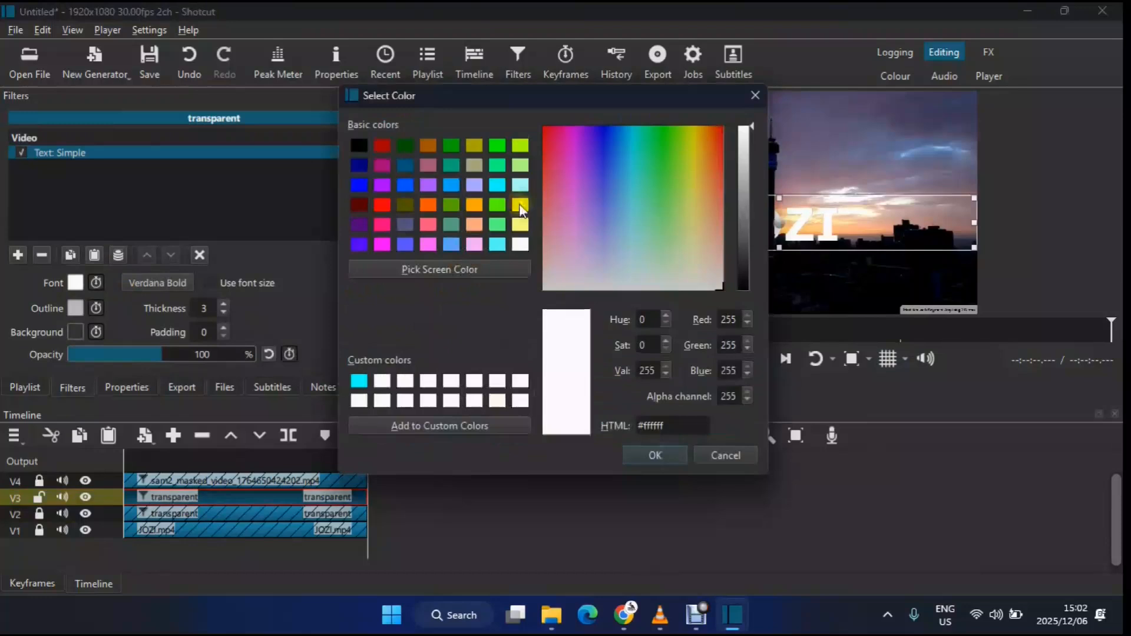
{"action": "left_click", "coordinate": [502, 205]}
{"action": "left_click", "coordinate": [658, 456]}
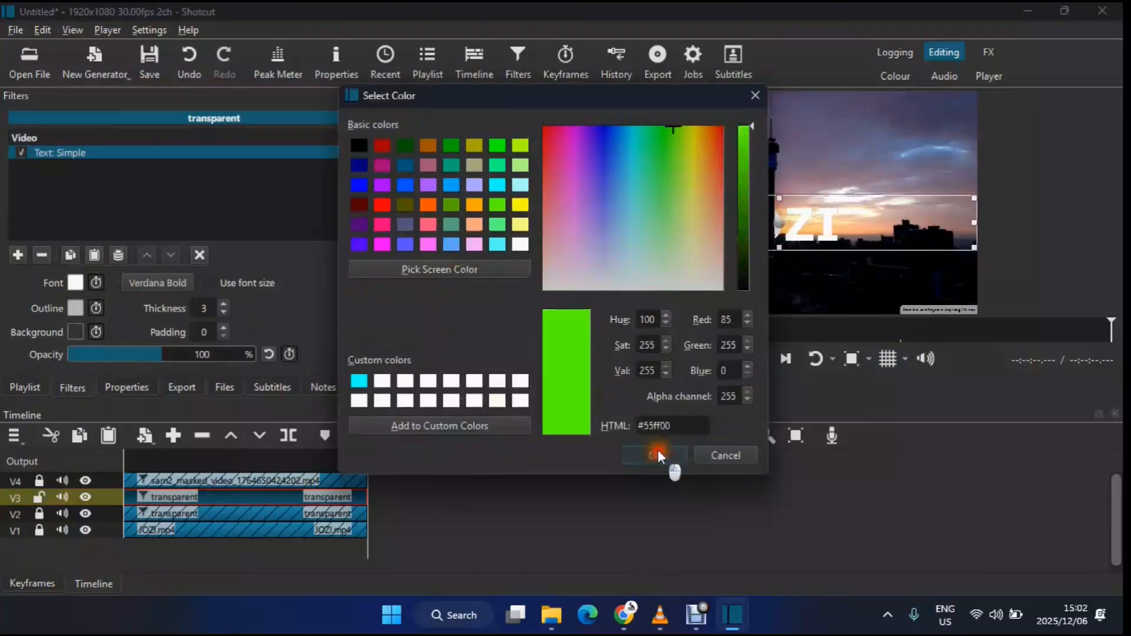
{"action": "left_click", "coordinate": [105, 496]}
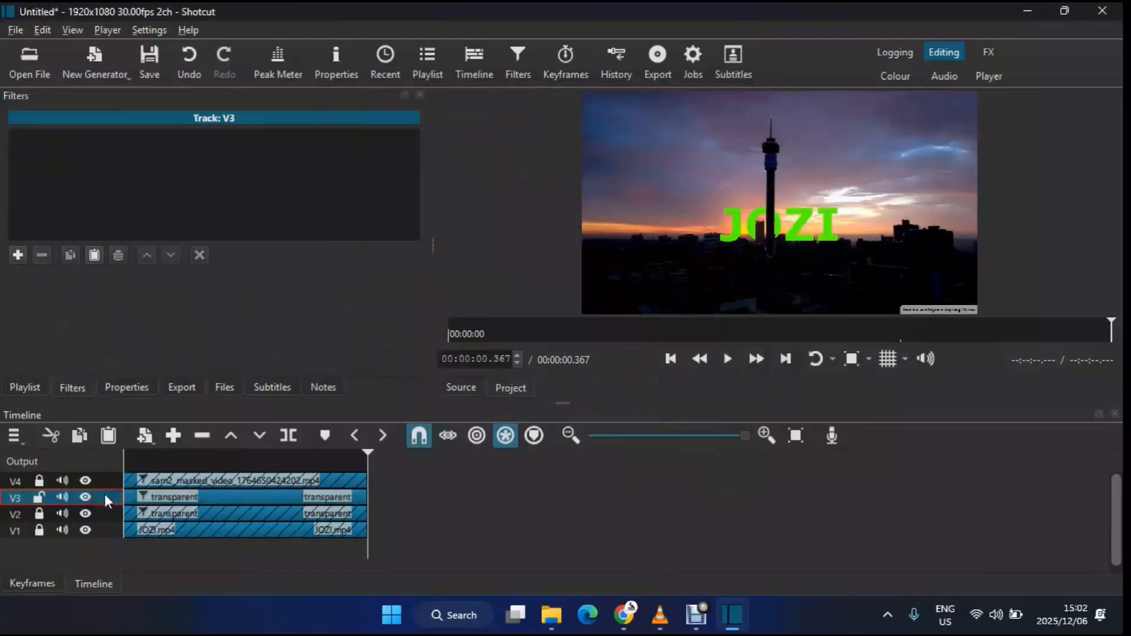
{"action": "right_click", "coordinate": [105, 496]}
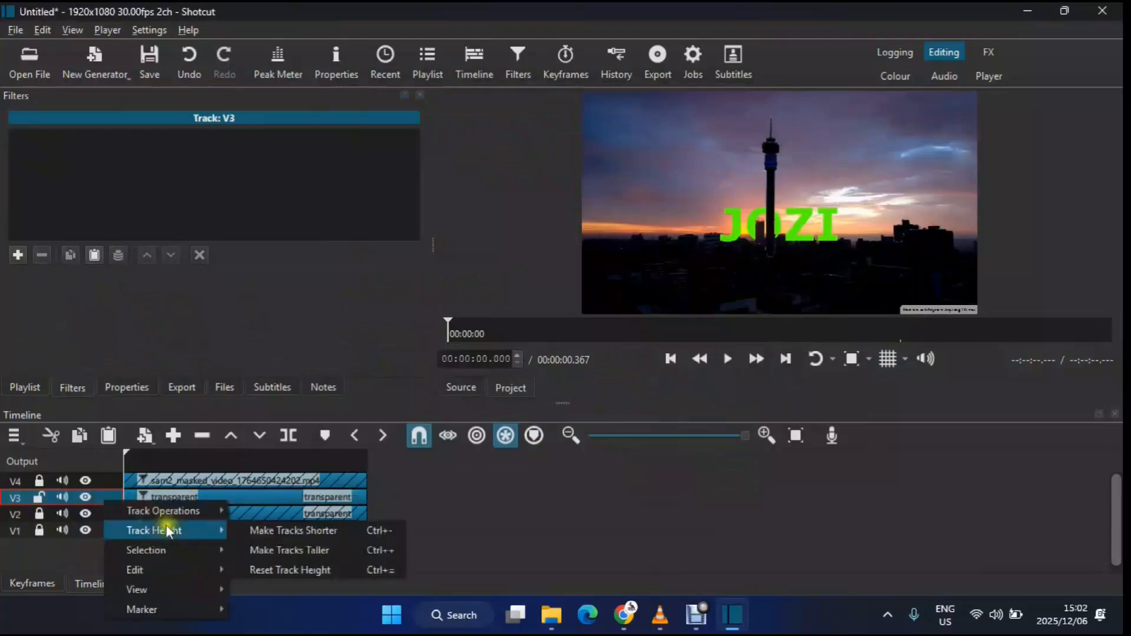
{"action": "mouse_move", "coordinate": [172, 510]}
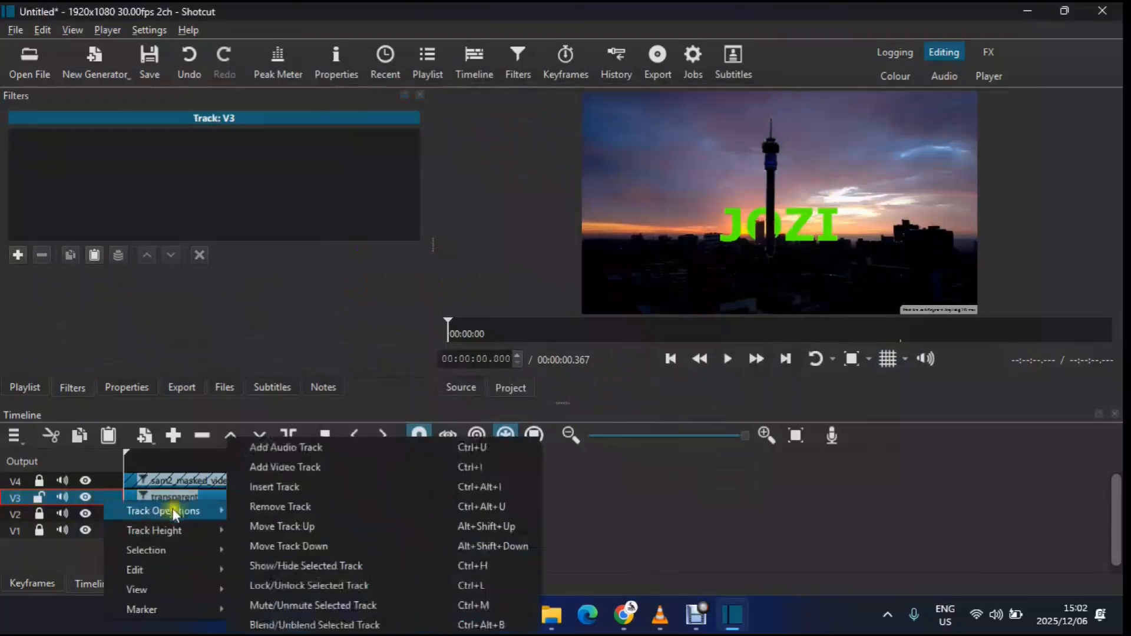
{"action": "left_click", "coordinate": [305, 546]}
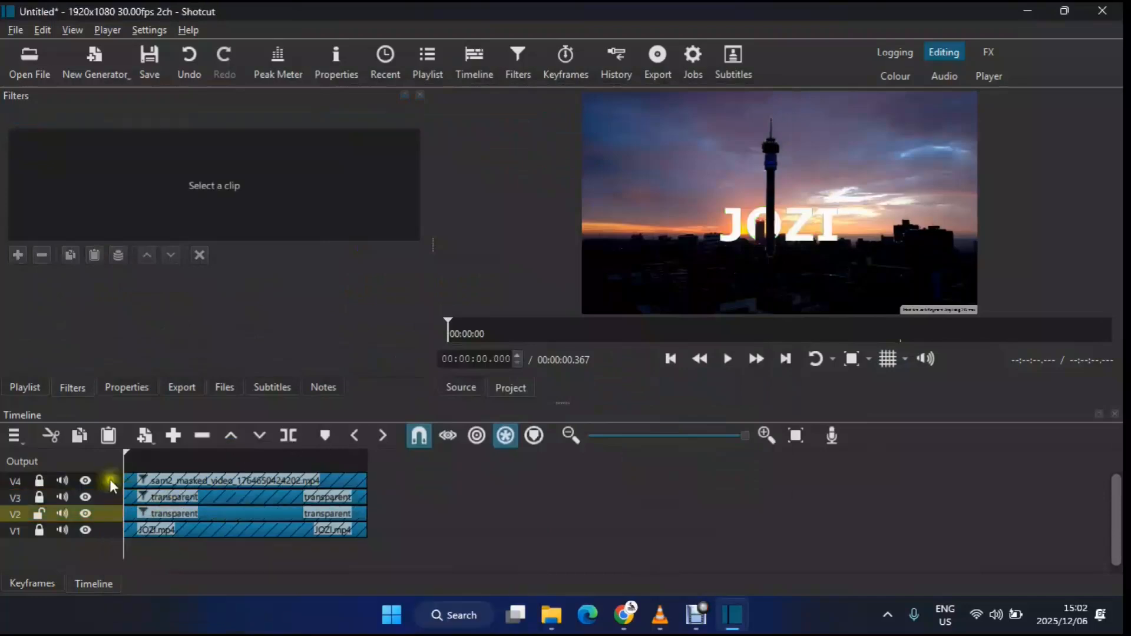
{"action": "right_click", "coordinate": [108, 513]}
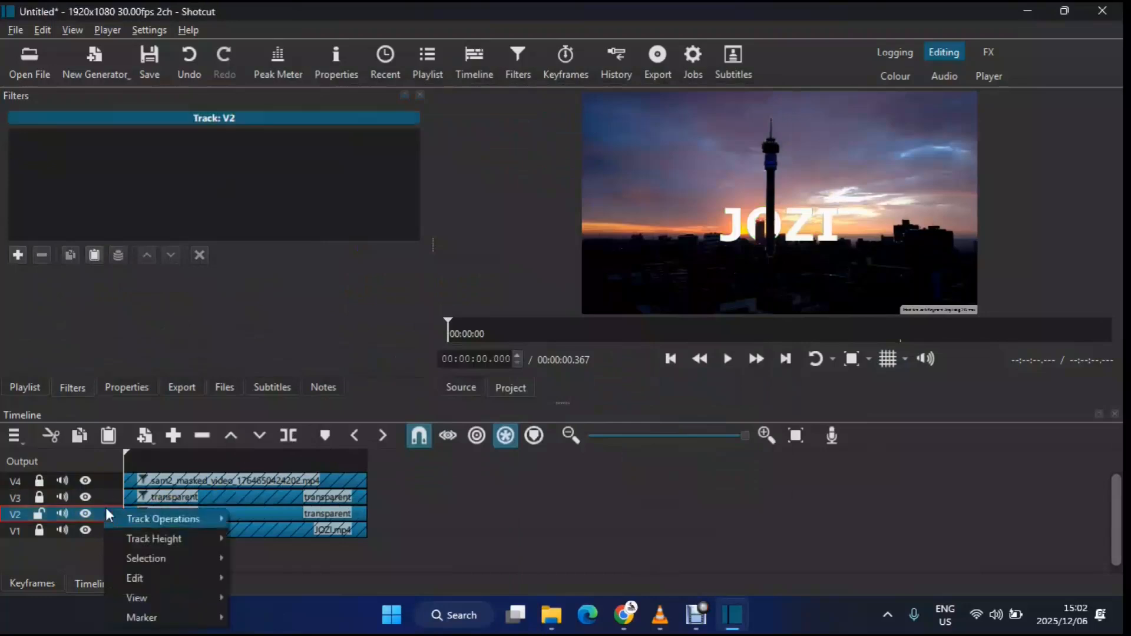
{"action": "mouse_move", "coordinate": [186, 522]}
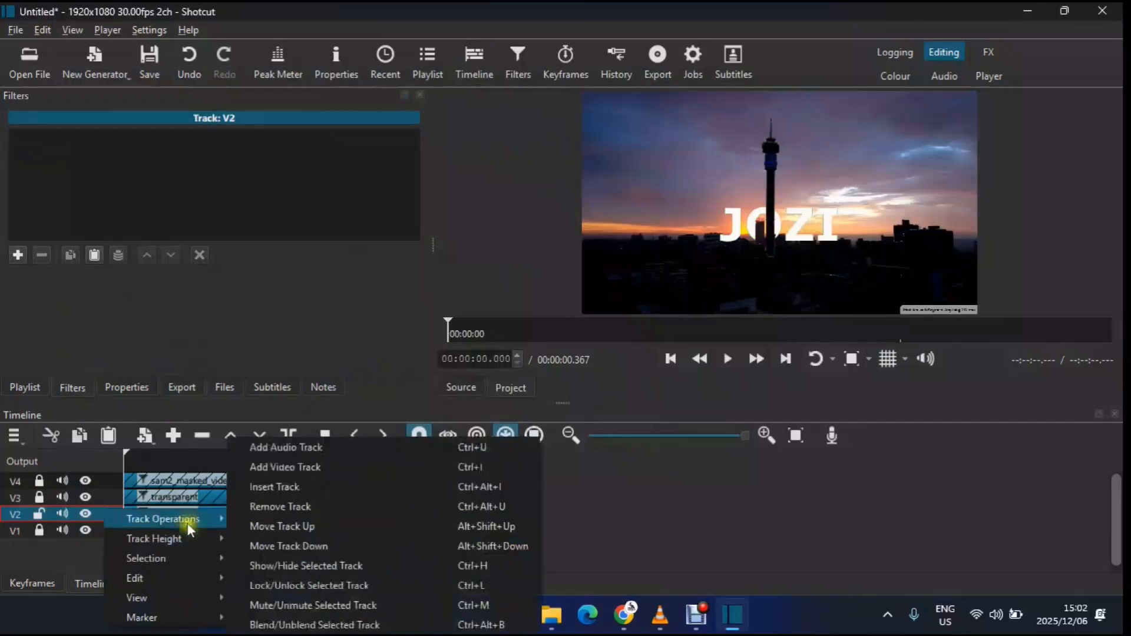
{"action": "left_click", "coordinate": [266, 527]}
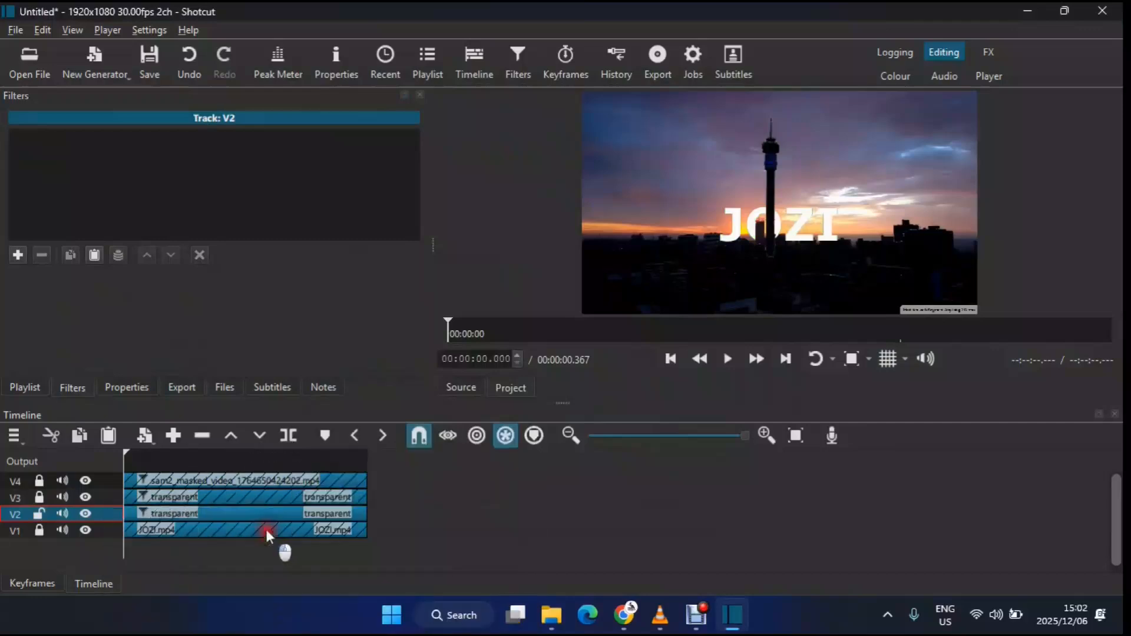
Step: Move the track with the green JOZI text up one position, above the masked tower video
{"action": "left_click", "coordinate": [115, 499]}
{"action": "right_click", "coordinate": [111, 498]}
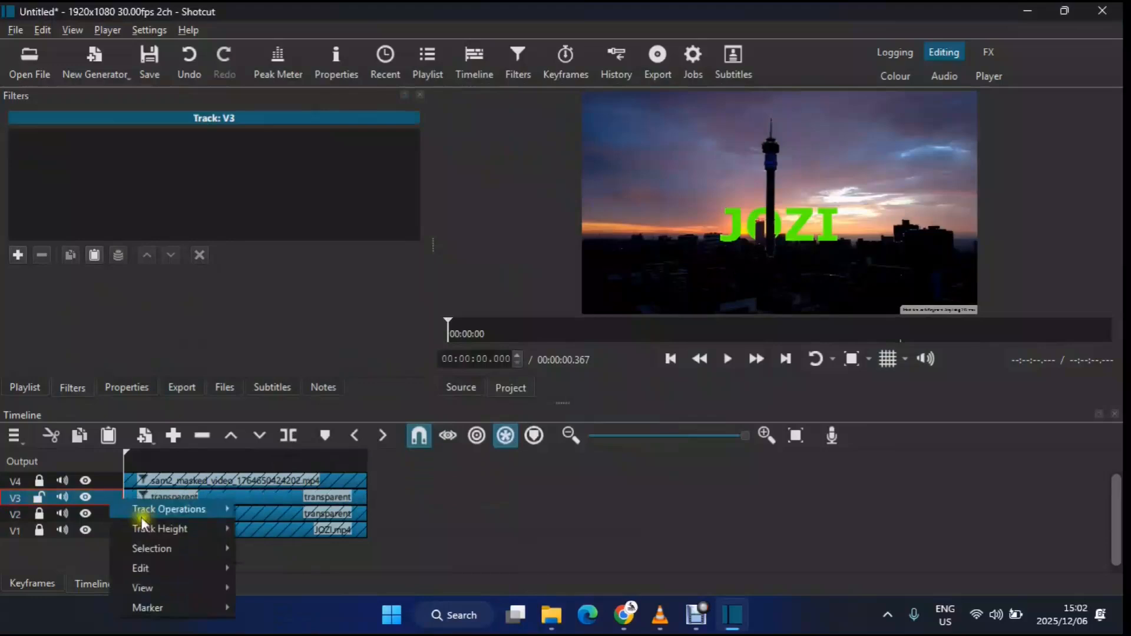
{"action": "mouse_move", "coordinate": [142, 519]}
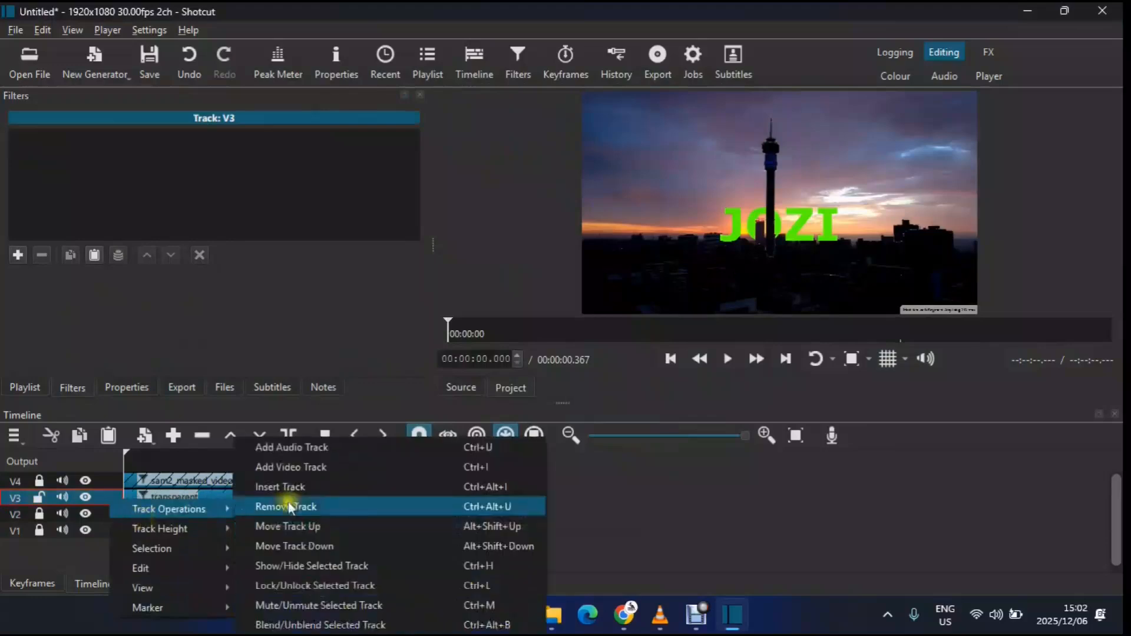
{"action": "left_click", "coordinate": [344, 526]}
Step: Set the green JOZI text's outline thickness to 23 with a light grey colour, and check the outline at enlarged preview size
{"action": "left_click", "coordinate": [150, 479]}
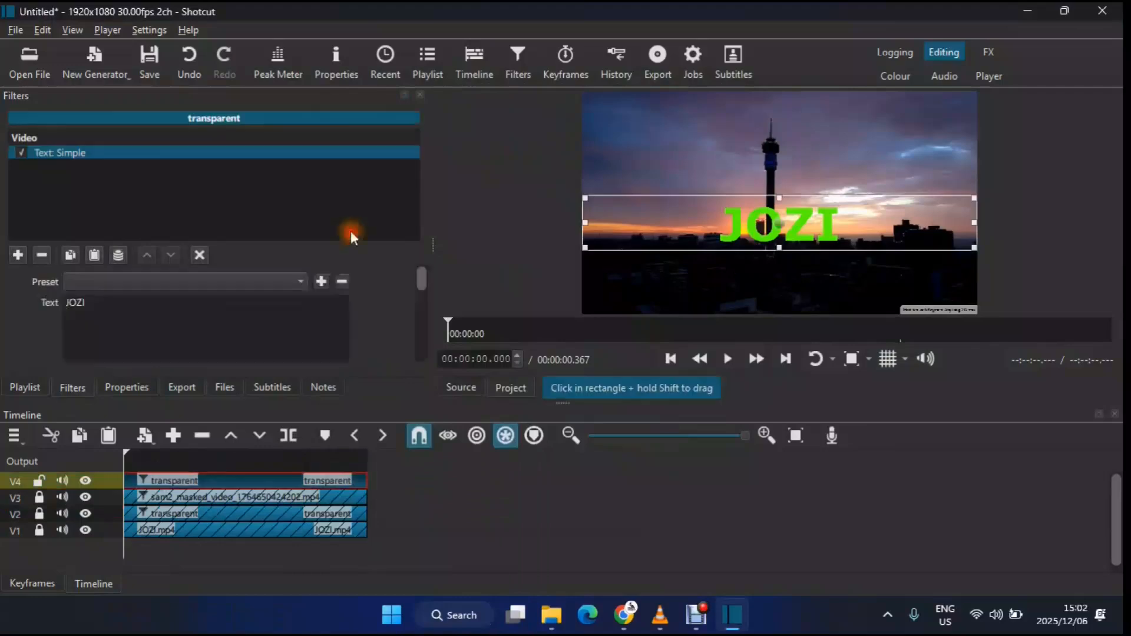
{"action": "left_click_drag", "start_coordinate": [421, 278], "coordinate": [424, 299]}
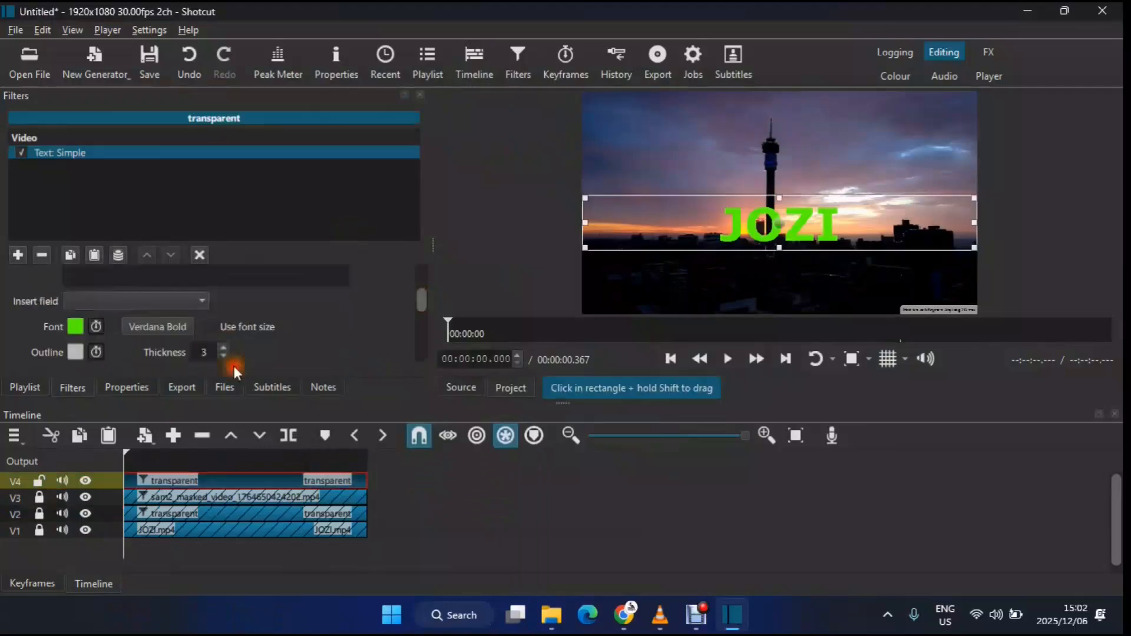
{"action": "scroll", "coordinate": [227, 342], "scroll_direction": "up", "scroll_amount": 2}
{"action": "scroll", "coordinate": [226, 345], "scroll_direction": "up", "scroll_amount": 4}
{"action": "scroll", "coordinate": [226, 346], "scroll_direction": "up", "scroll_amount": 14}
{"action": "left_click", "coordinate": [77, 352]}
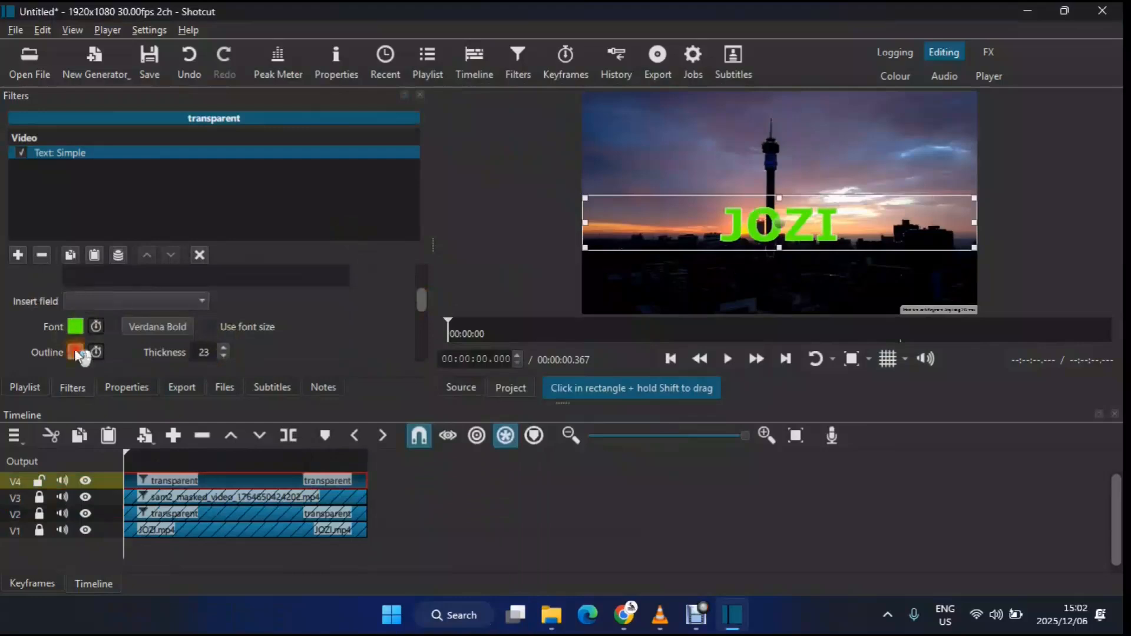
{"action": "left_click", "coordinate": [578, 275]}
{"action": "left_click_drag", "start_coordinate": [580, 277], "coordinate": [508, 311]}
{"action": "left_click", "coordinate": [648, 455]}
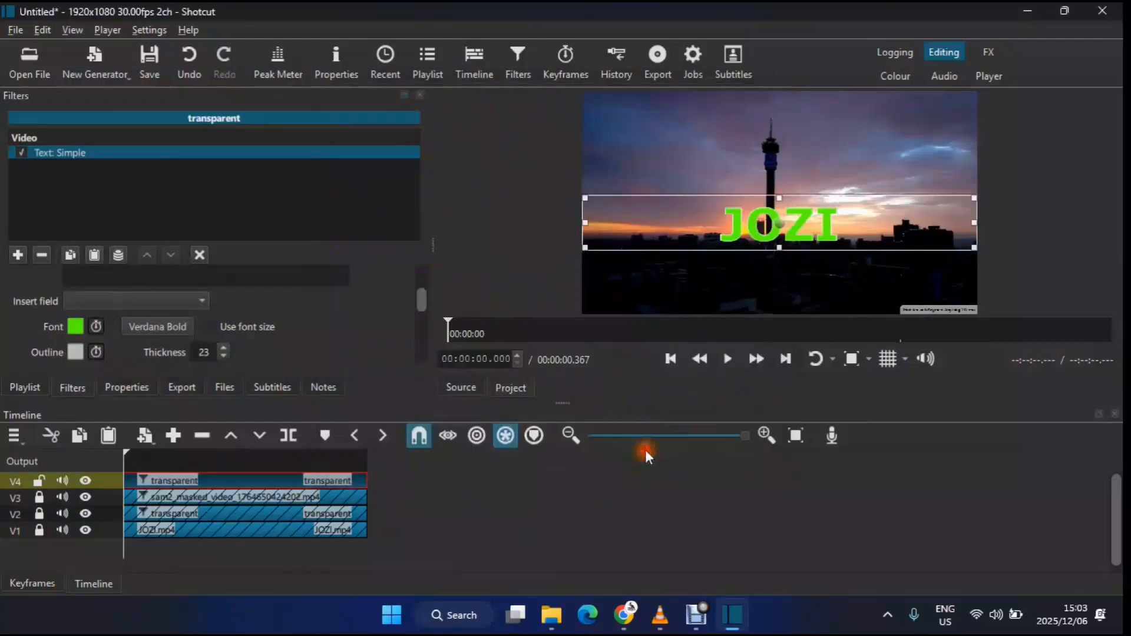
{"action": "left_click", "coordinate": [850, 358]}
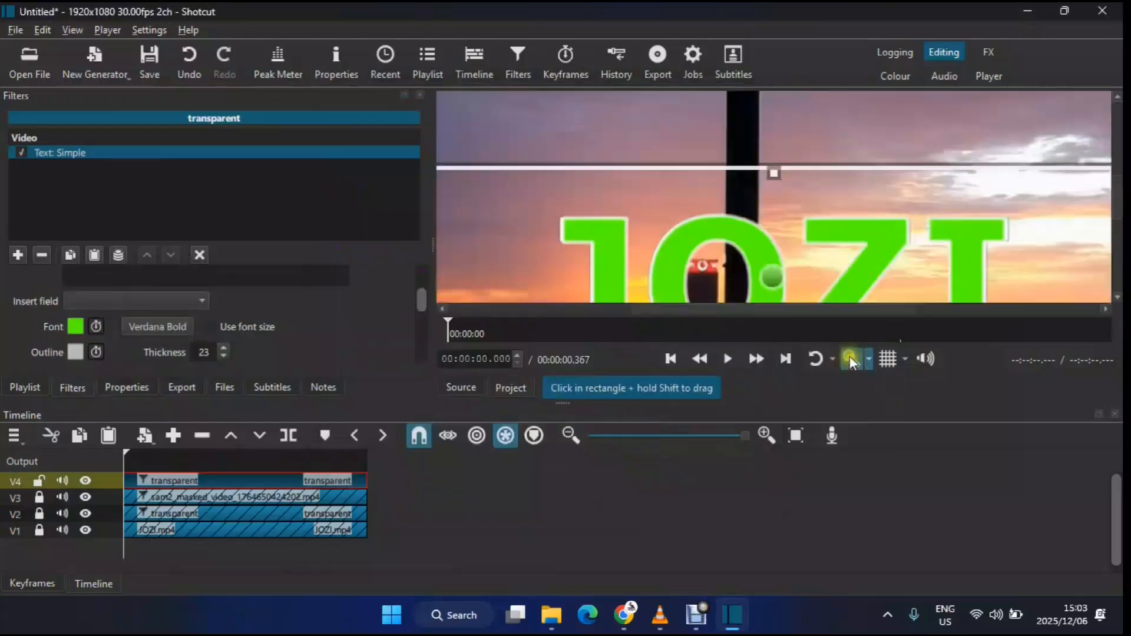
{"action": "left_click", "coordinate": [850, 359]}
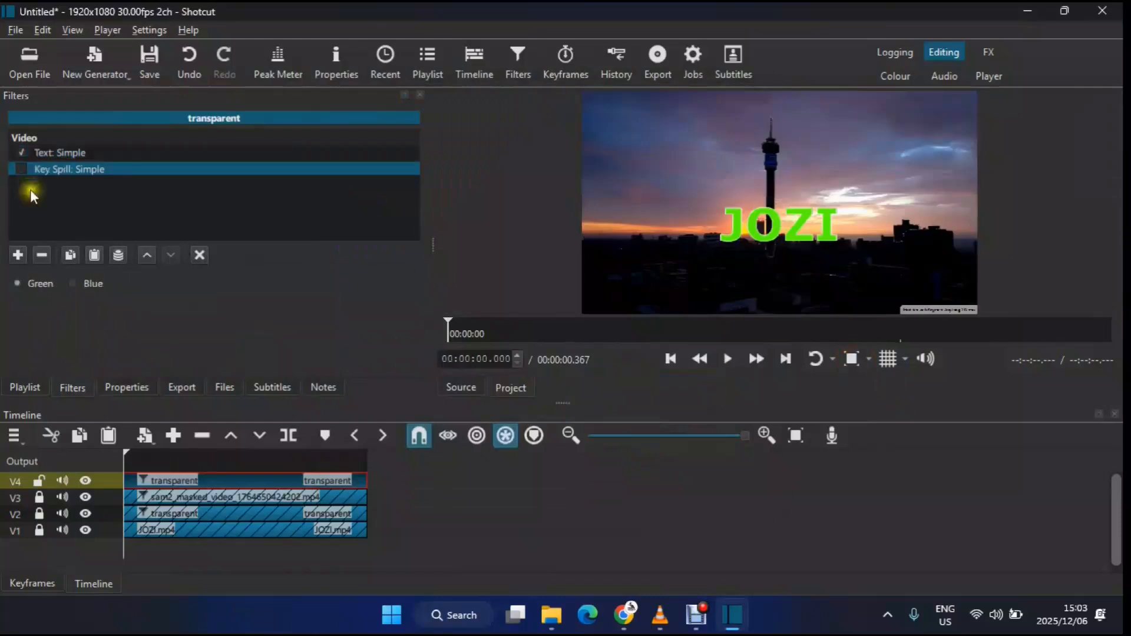
Step: Hide tracks V1, V2 and V3, leaving only the green JOZI text track V4 shown
{"action": "left_click", "coordinate": [85, 530]}
{"action": "left_click", "coordinate": [86, 515]}
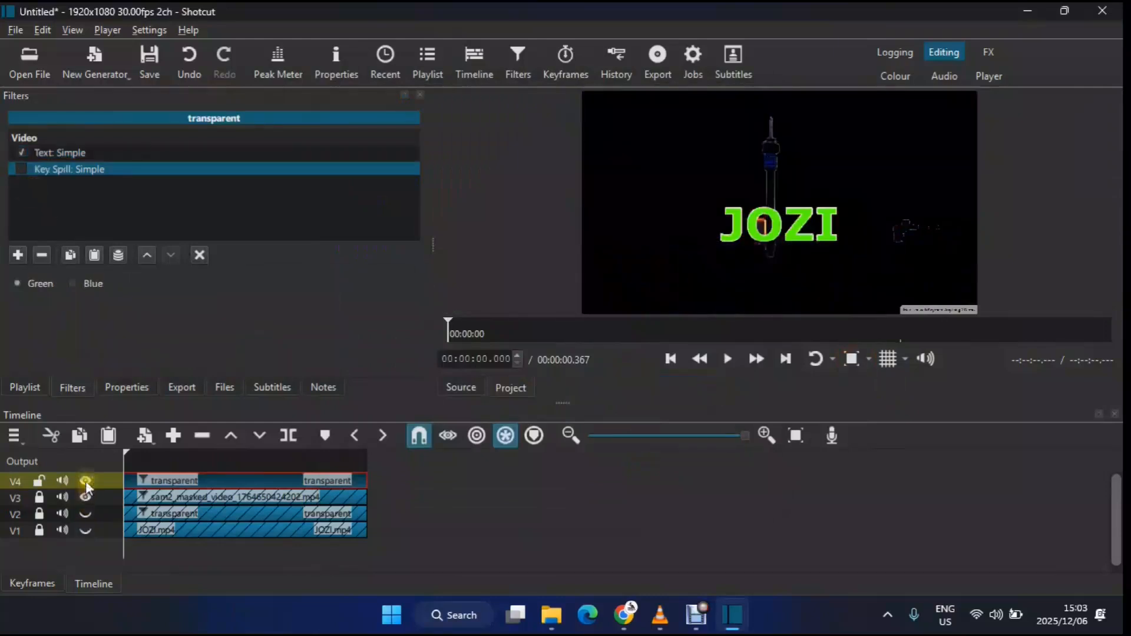
{"action": "left_click", "coordinate": [85, 482]}
{"action": "left_click", "coordinate": [85, 498]}
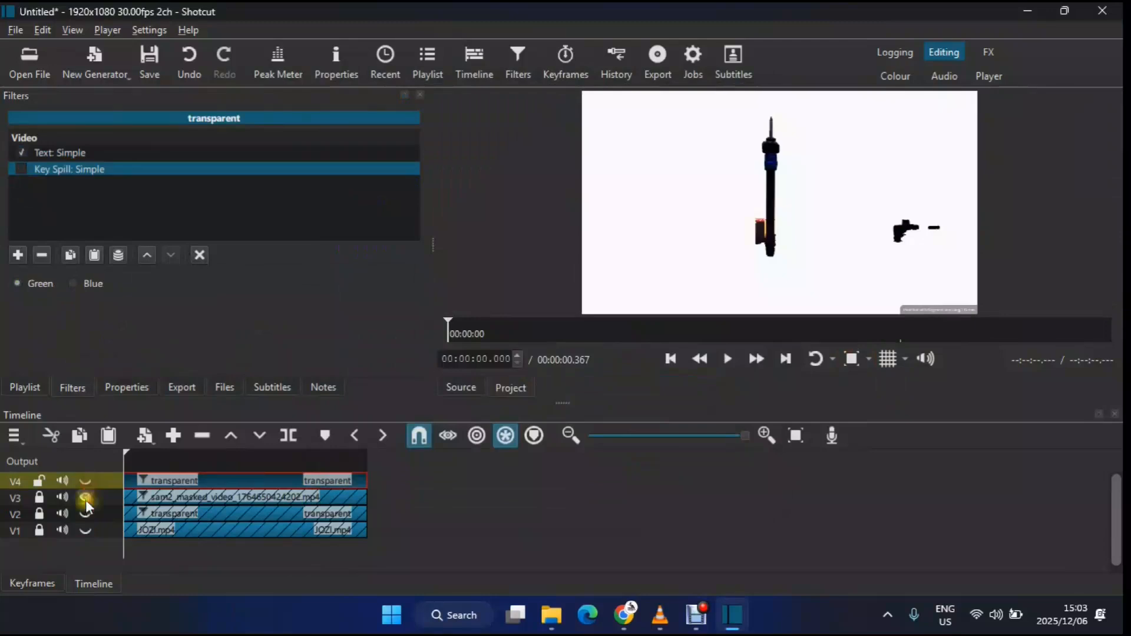
{"action": "left_click", "coordinate": [86, 480]}
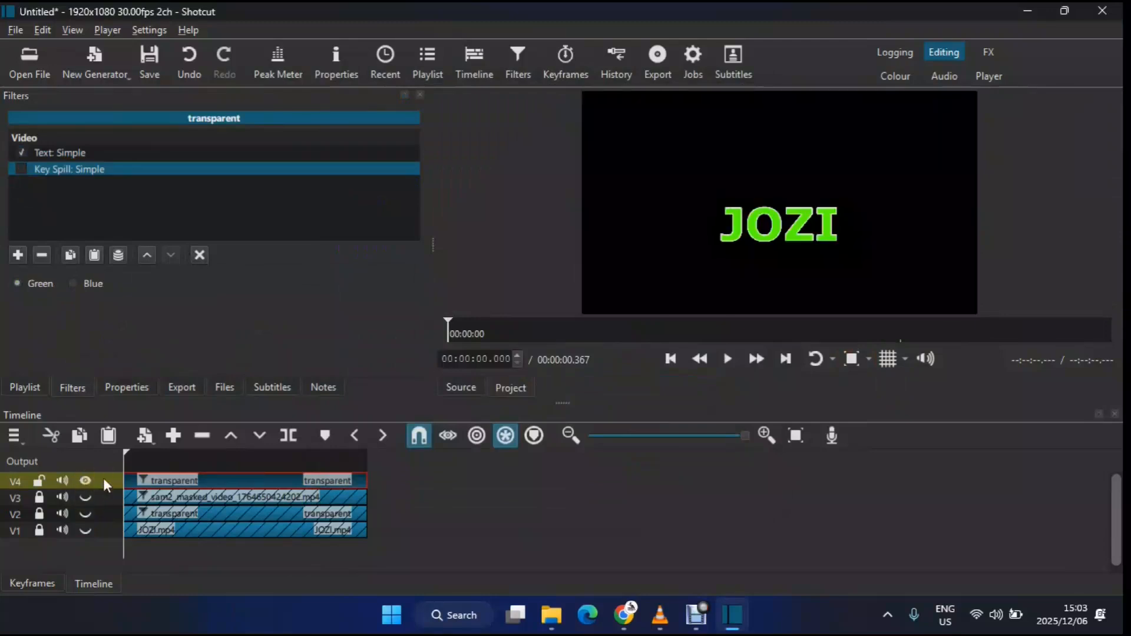
Step: Export the current frame as a PNG image named Shotcut_00_00_00_000 in the Mlondleni Main folder
{"action": "key", "text": "ctrl"}
{"action": "key", "text": "shift+e"}
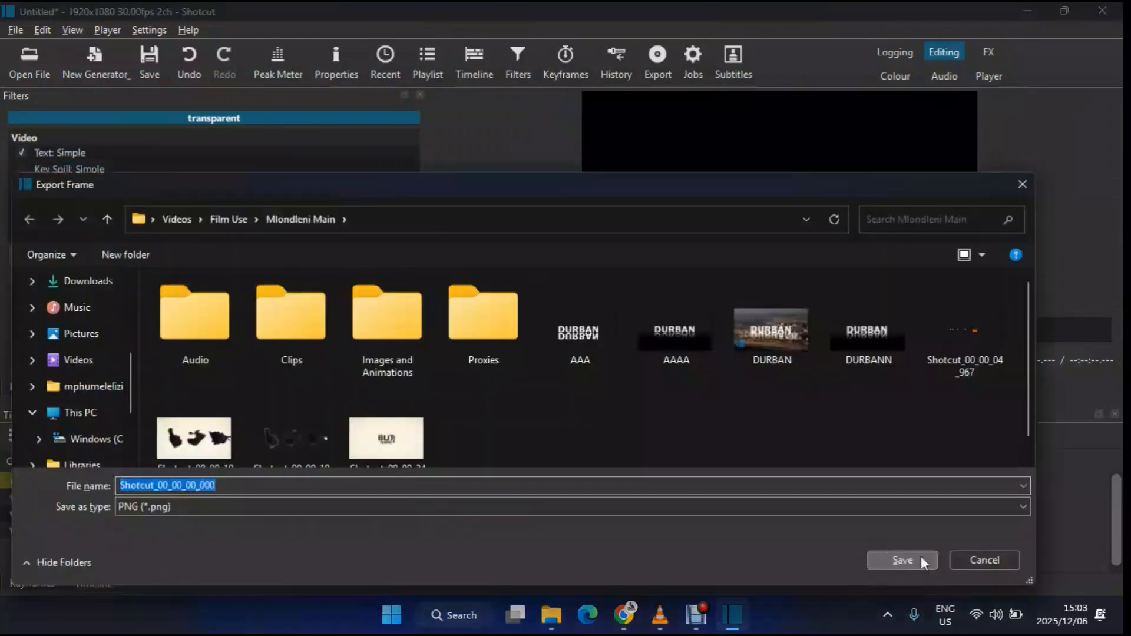
{"action": "left_click", "coordinate": [920, 556]}
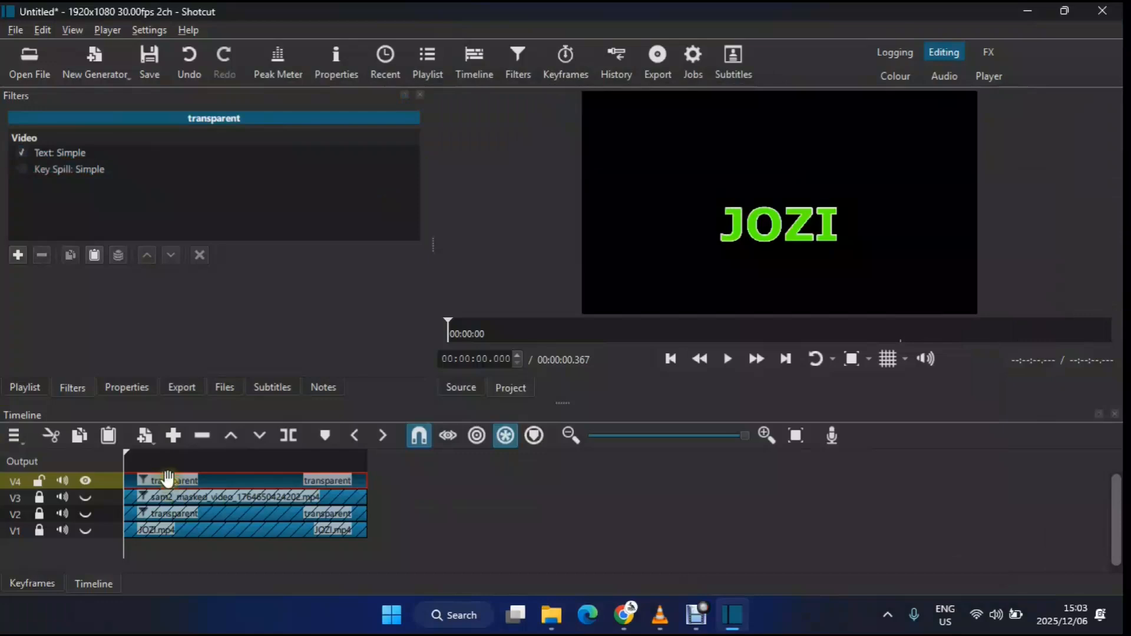
Step: Replace the green JOZI text clip on V4 with the exported image Shotcut_00_00_00_000.png, placed at the track's start
{"action": "key", "text": "Delete"}
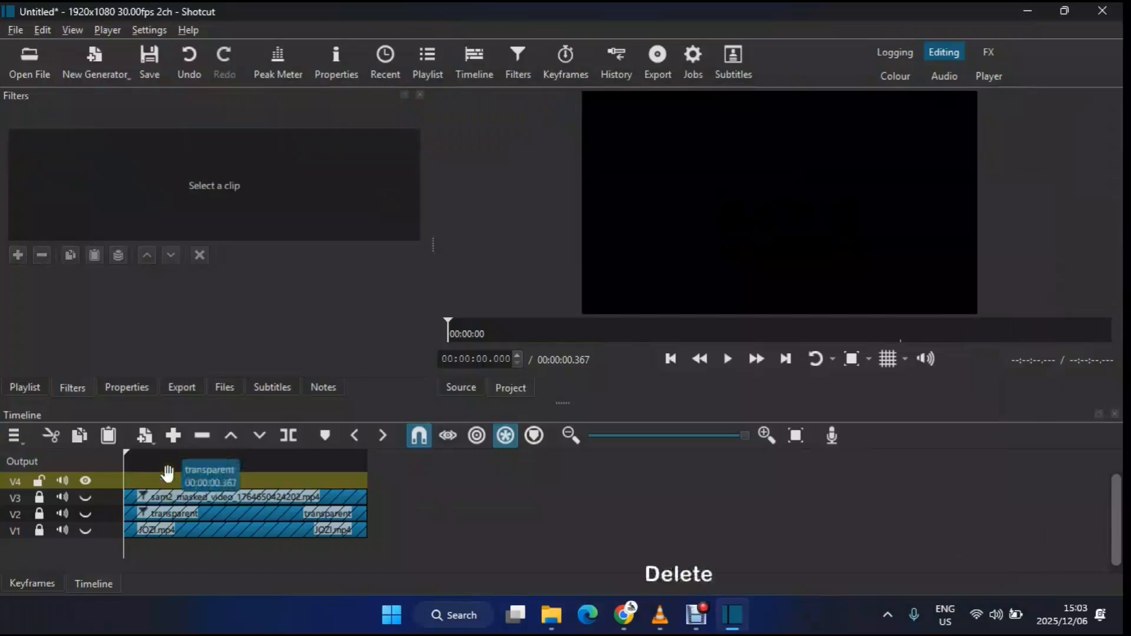
{"action": "left_click", "coordinate": [27, 387]}
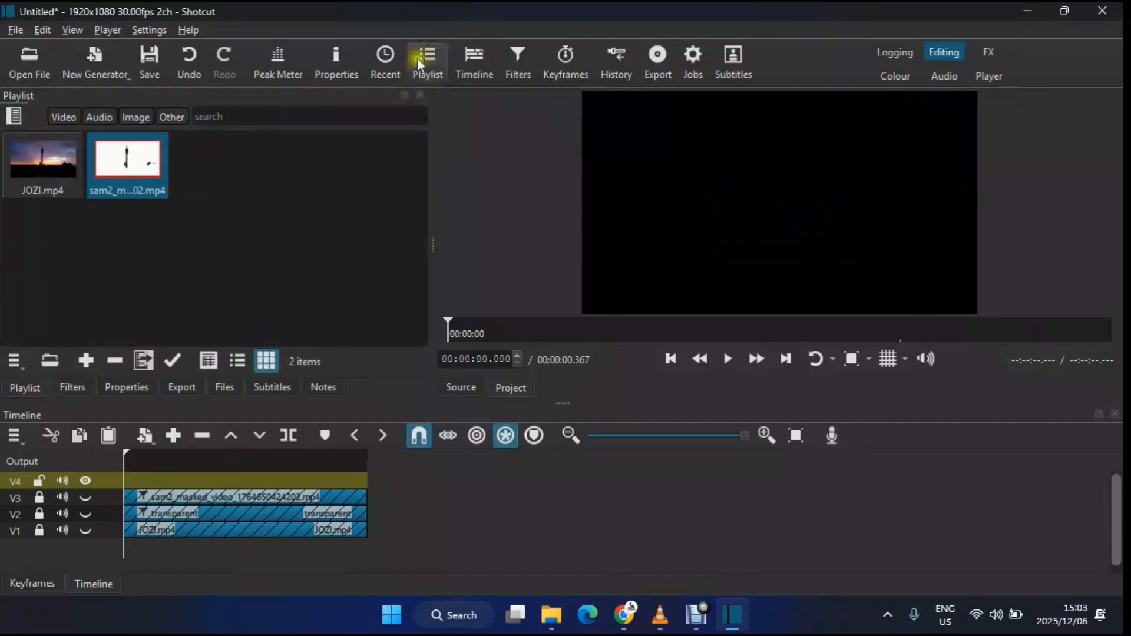
{"action": "left_click", "coordinate": [1019, 129]}
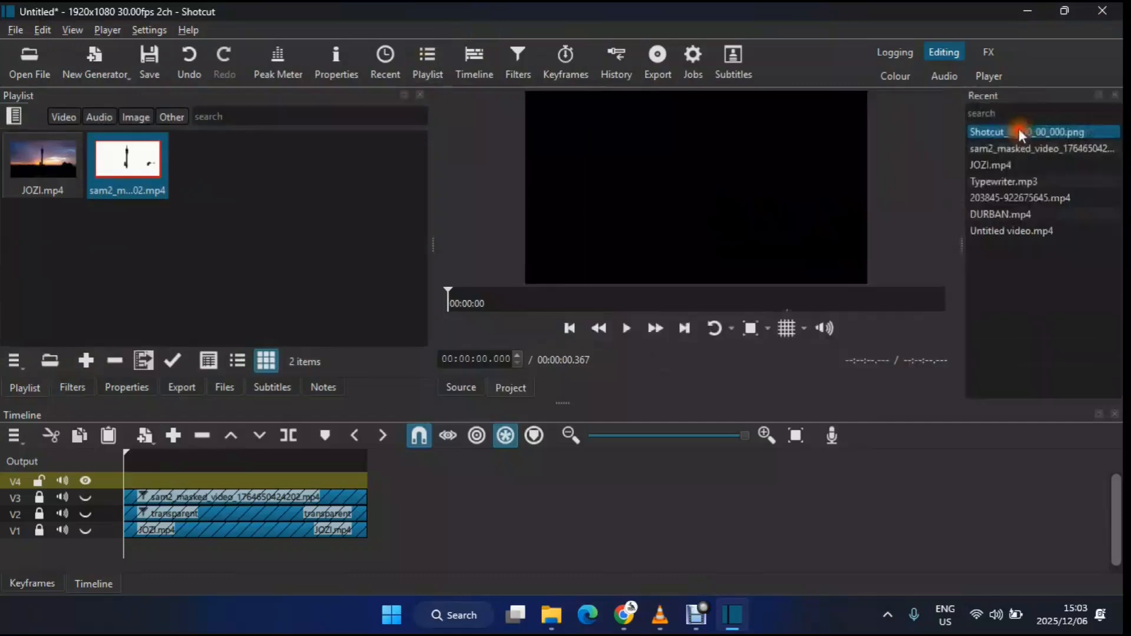
{"action": "double_click", "coordinate": [1019, 130]}
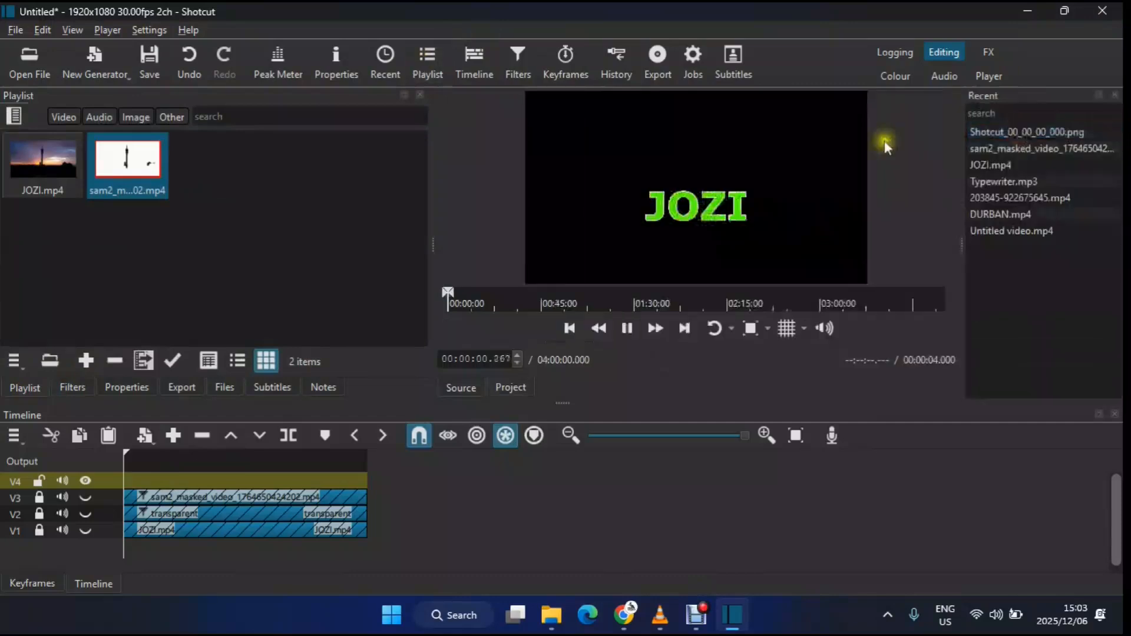
{"action": "left_click_drag", "start_coordinate": [884, 140], "coordinate": [128, 476]}
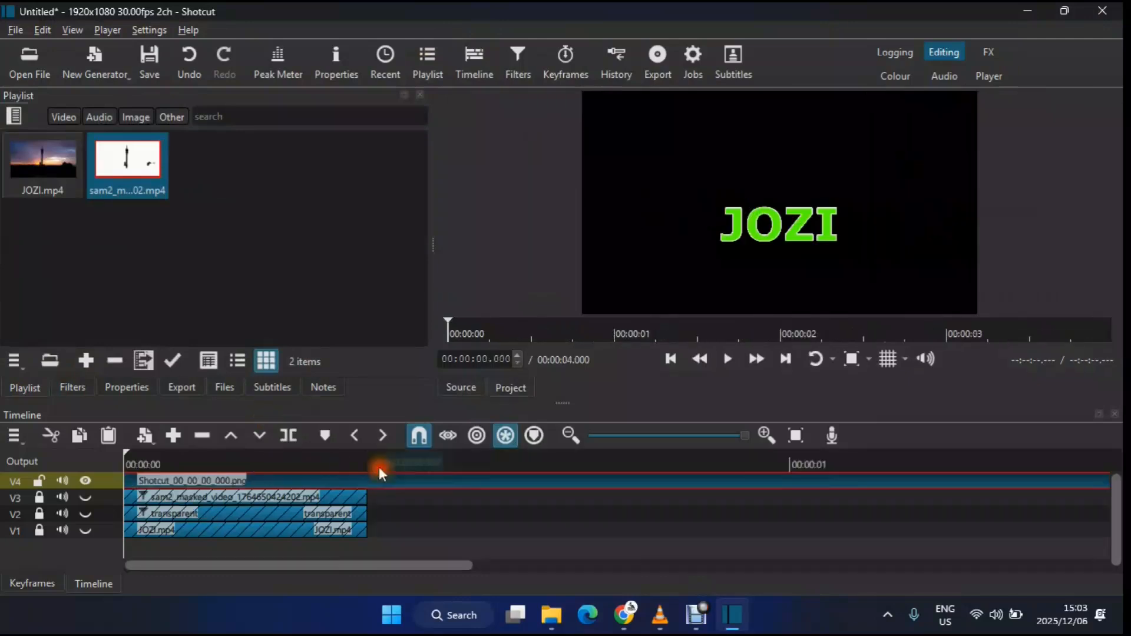
Step: Split the image clip on V4 at 00:00:00.367, where the clips below end, and delete the remainder
{"action": "left_click", "coordinate": [369, 466]}
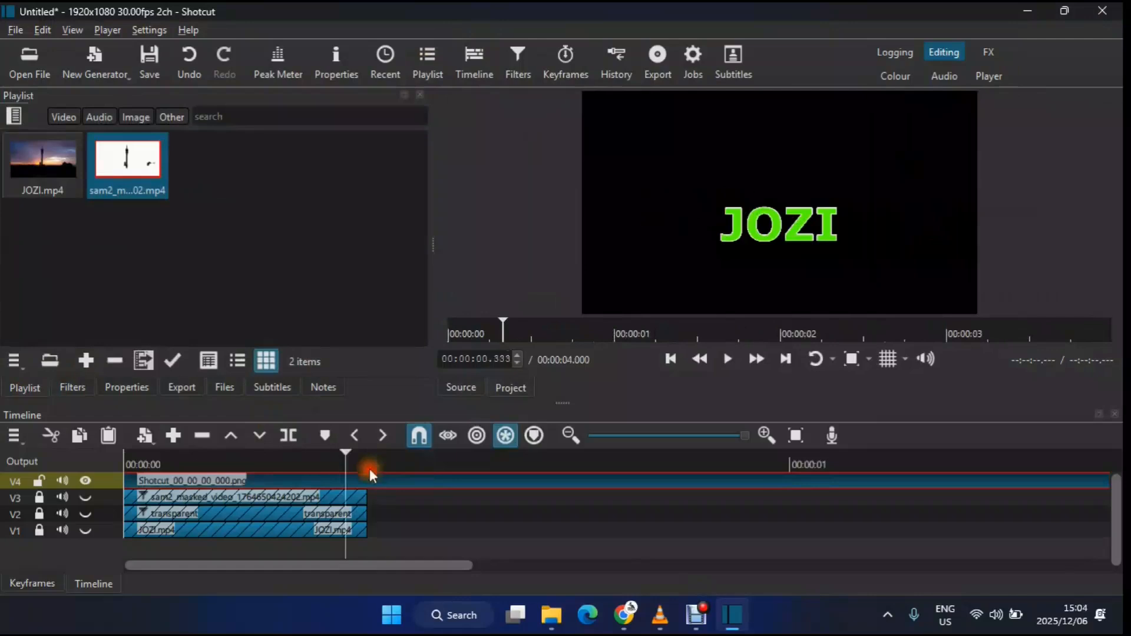
{"action": "left_click", "coordinate": [366, 460]}
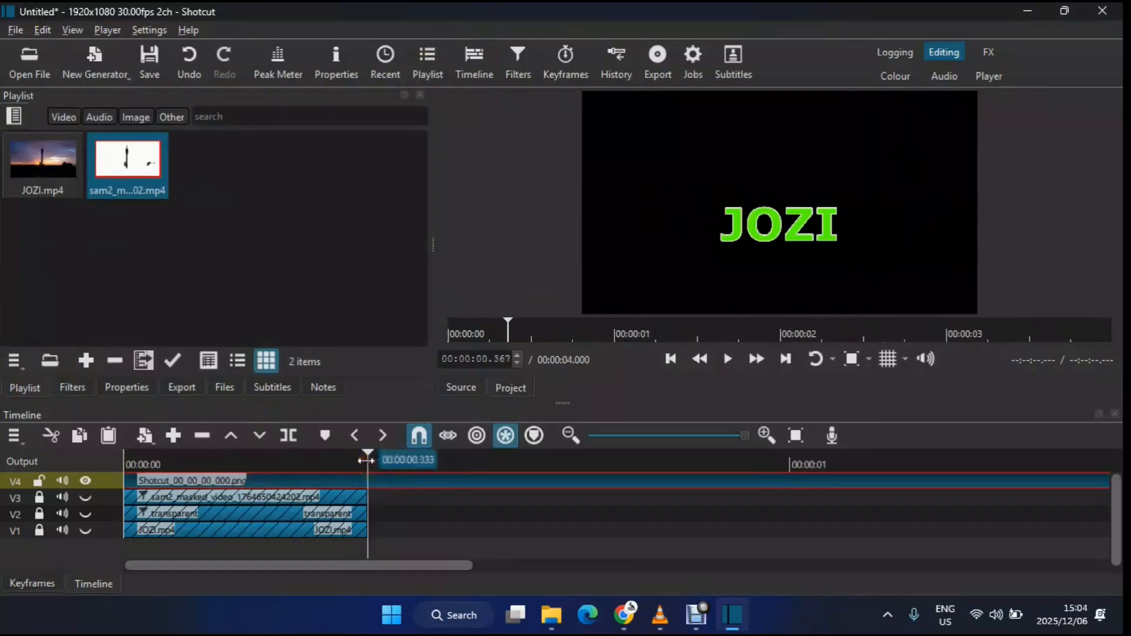
{"action": "left_click", "coordinate": [404, 482]}
{"action": "key", "text": "s"}
{"action": "key", "text": "Delete"}
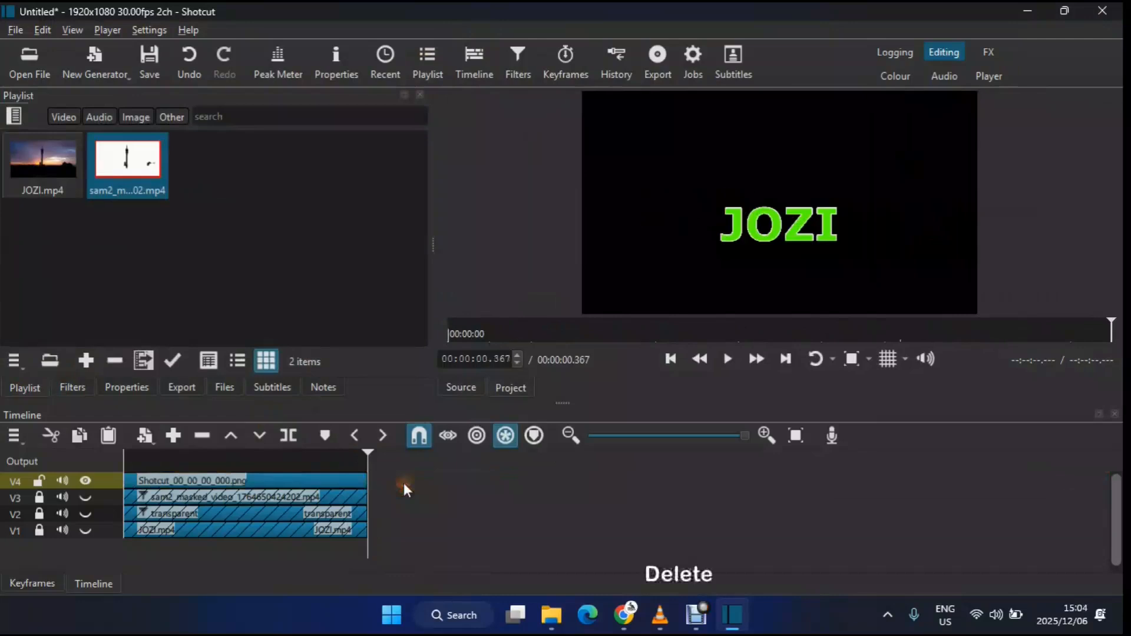
Step: Try the Key Spill: Simple filter on the V4 image clip and remove it again
{"action": "left_click", "coordinate": [73, 387]}
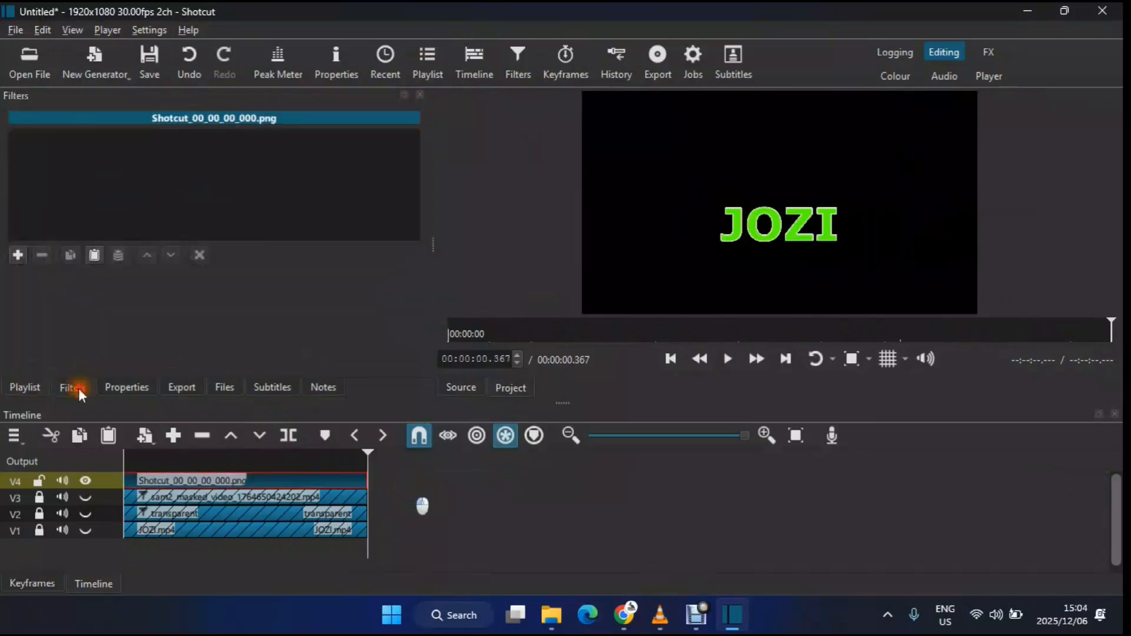
{"action": "left_click", "coordinate": [25, 254]}
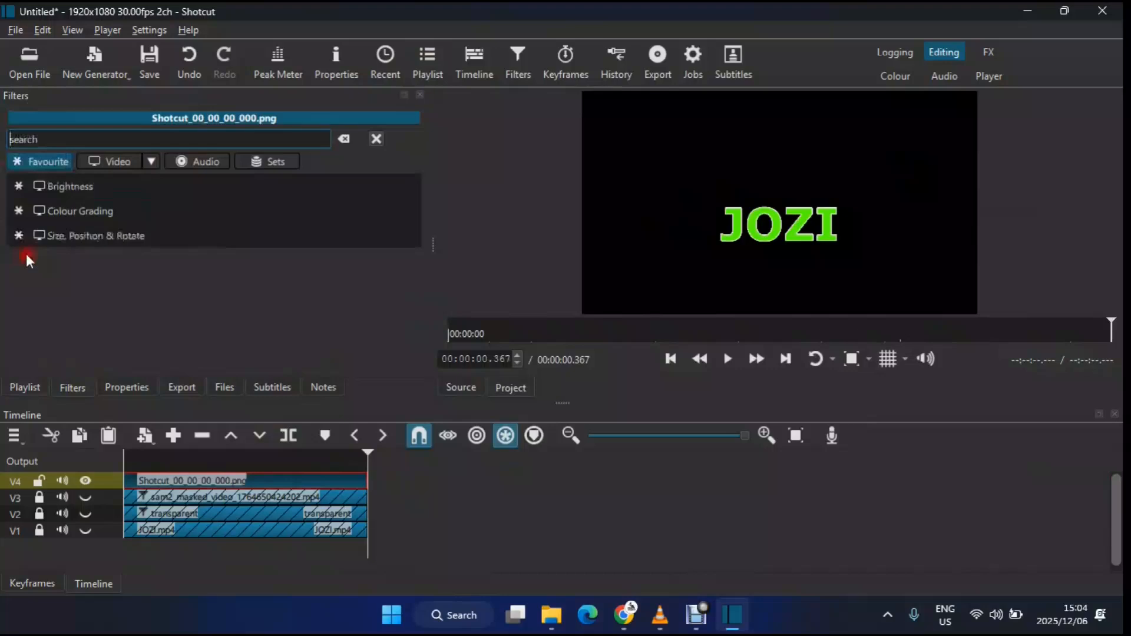
{"action": "type", "text": "CHR"}
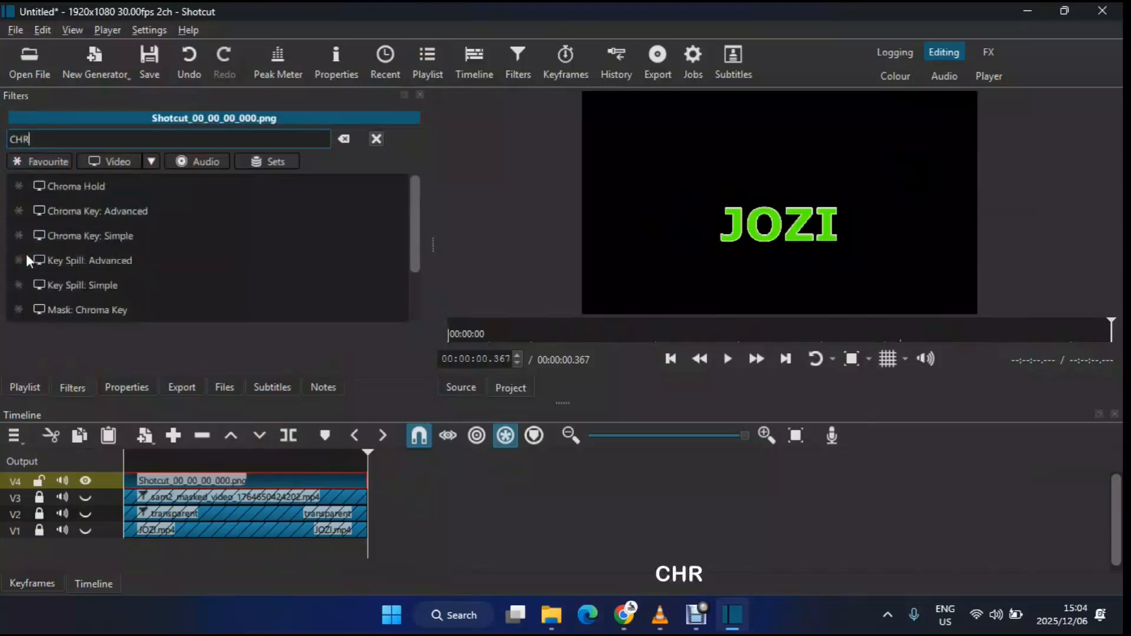
{"action": "left_click", "coordinate": [64, 279]}
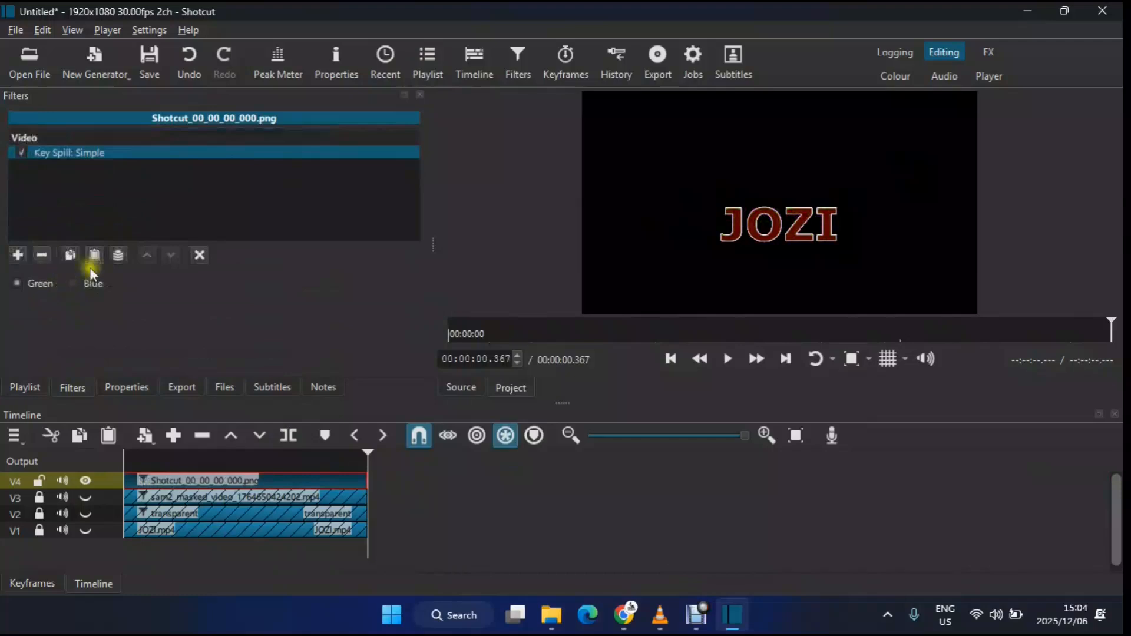
{"action": "left_click", "coordinate": [43, 257]}
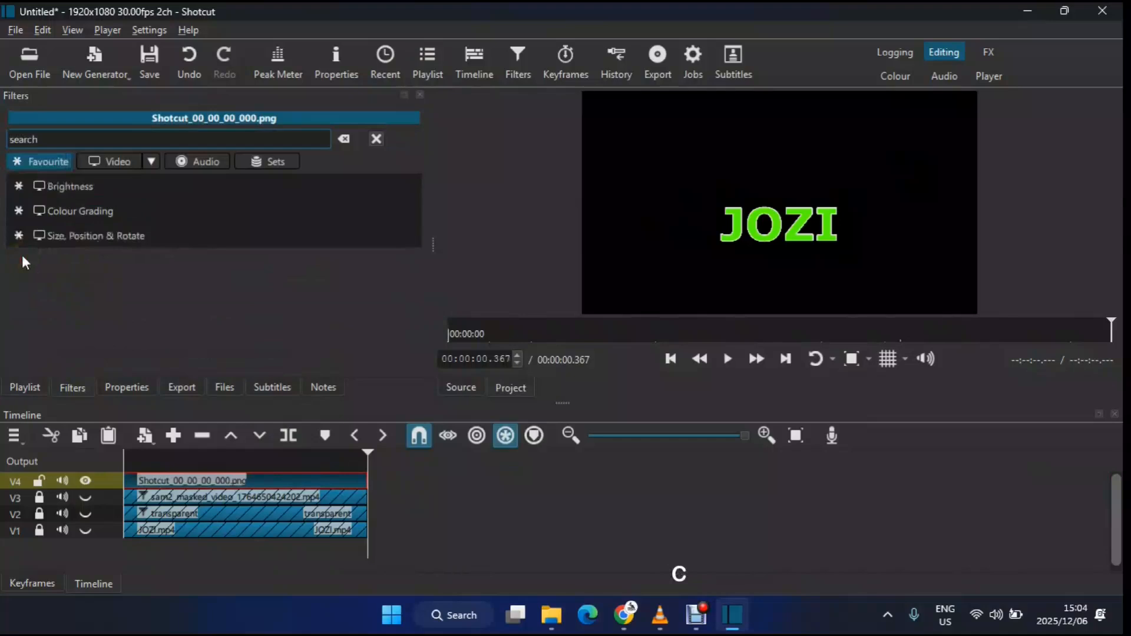
Step: Add a Chroma Key: Simple filter to the V4 image clip and sample the green of the JOZI letters as key colour
{"action": "type", "text": "CHRO"}
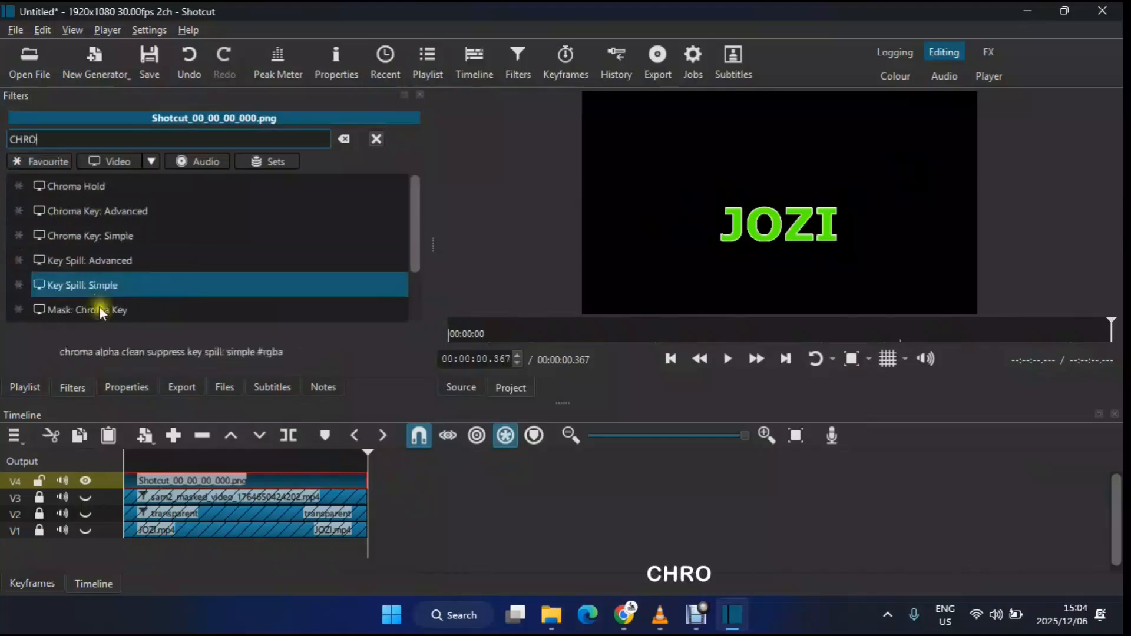
{"action": "left_click", "coordinate": [91, 238]}
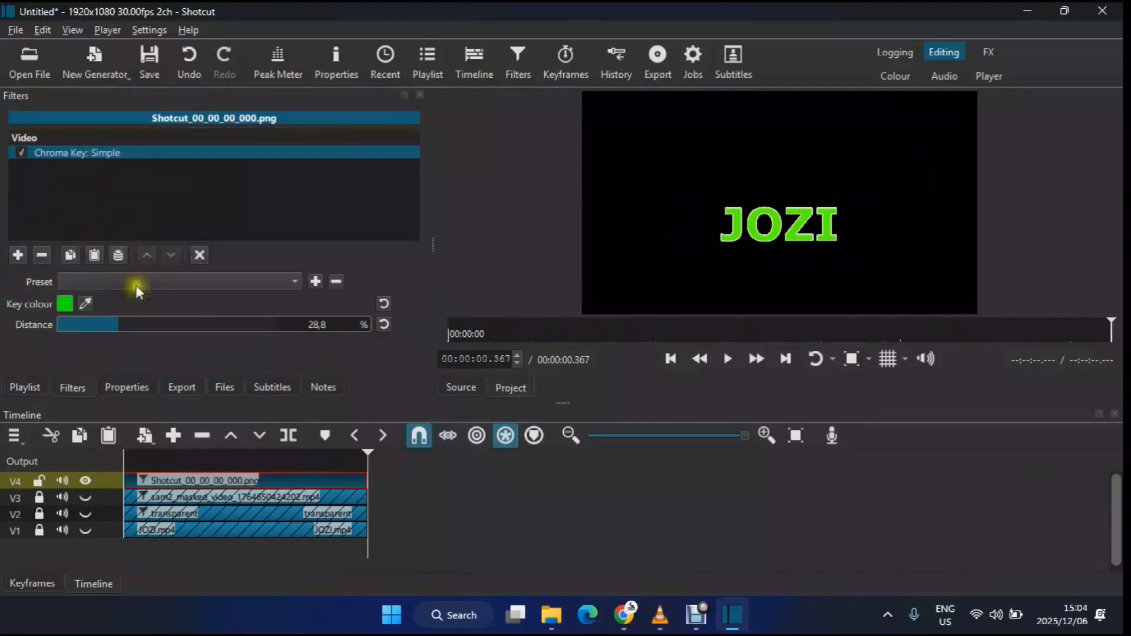
{"action": "left_click", "coordinate": [86, 303]}
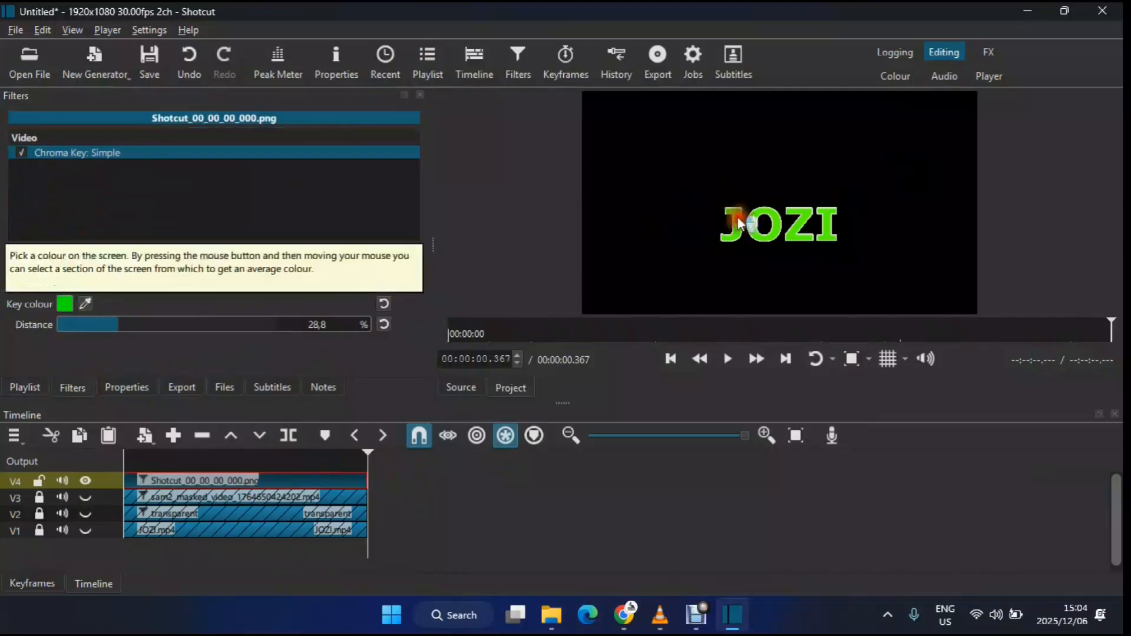
{"action": "left_click", "coordinate": [740, 224]}
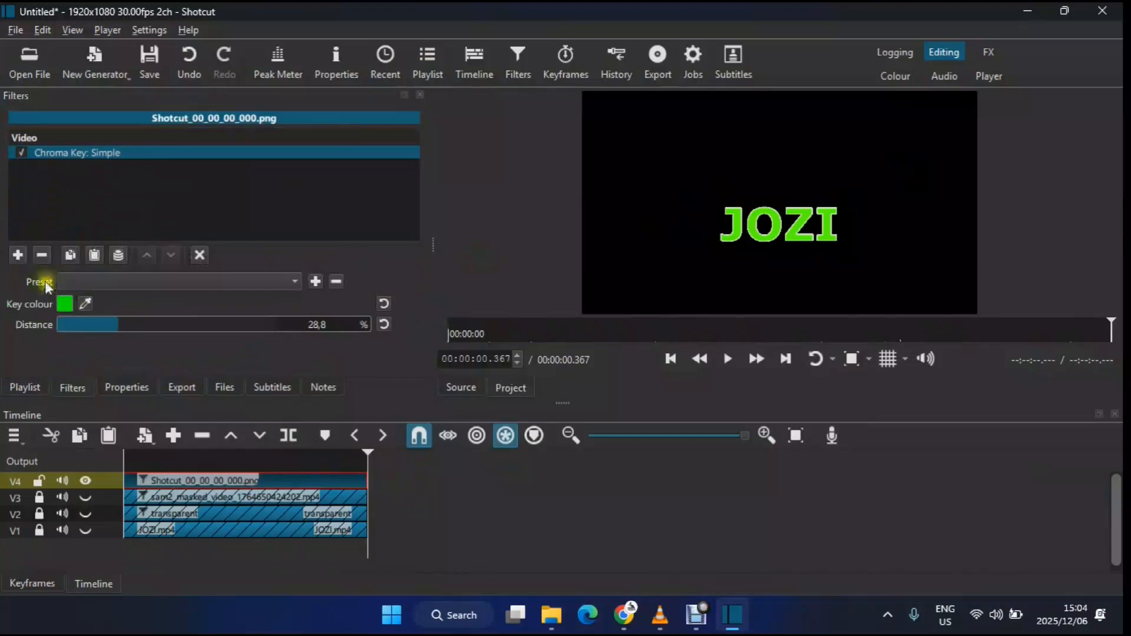
{"action": "left_click", "coordinate": [85, 304]}
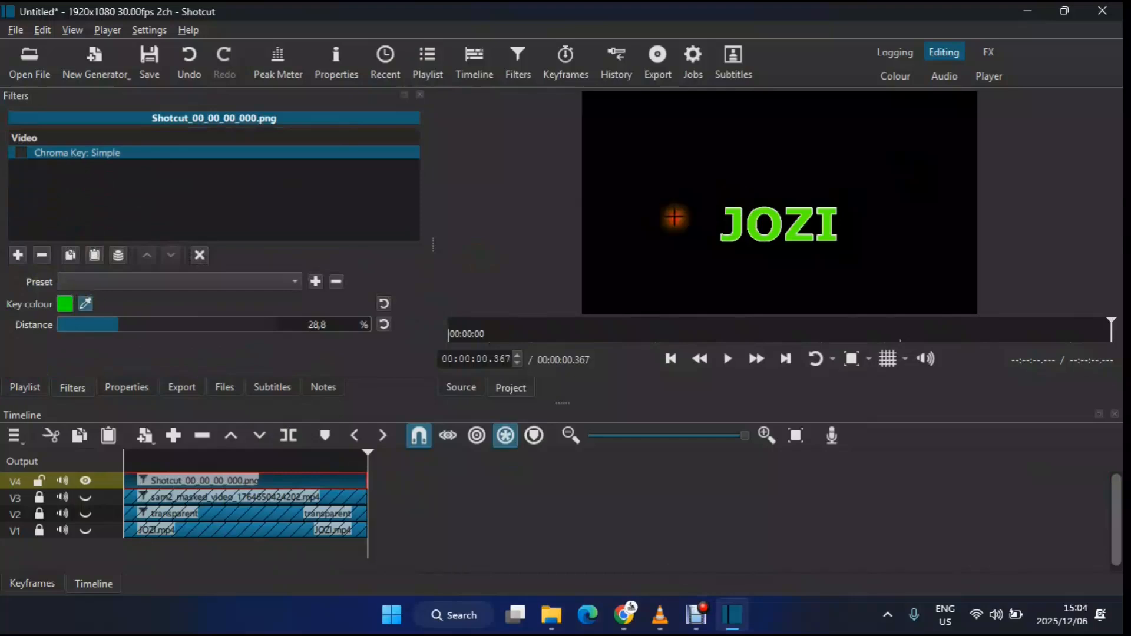
{"action": "left_click", "coordinate": [740, 224]}
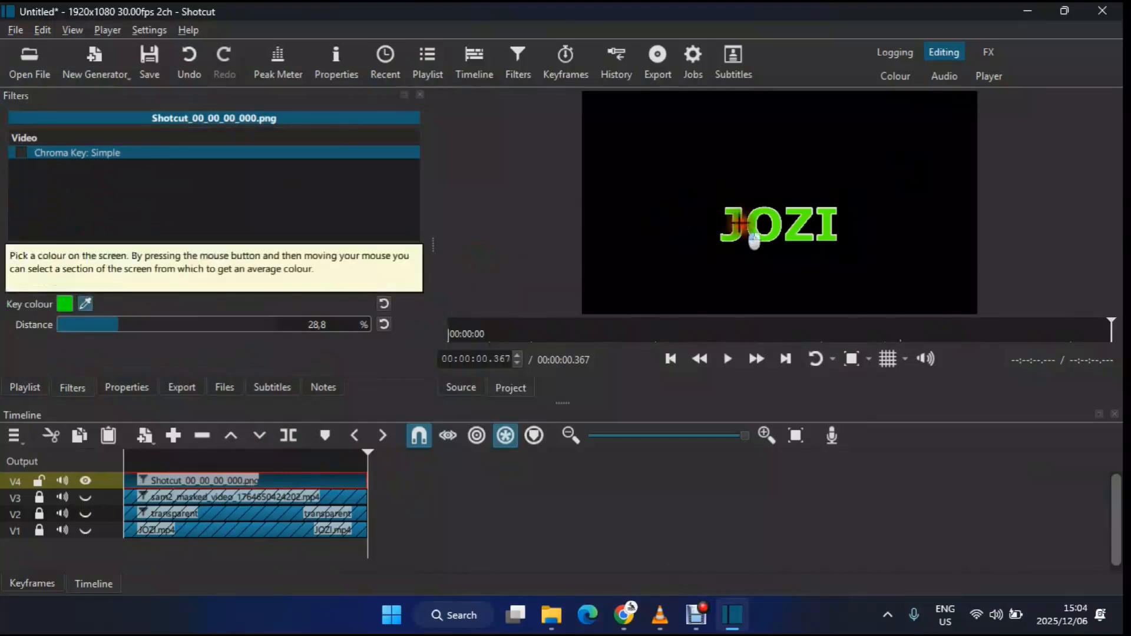
Step: Show tracks V1, V2 and V3 again beneath the keyed JOZI outline
{"action": "left_click", "coordinate": [95, 527]}
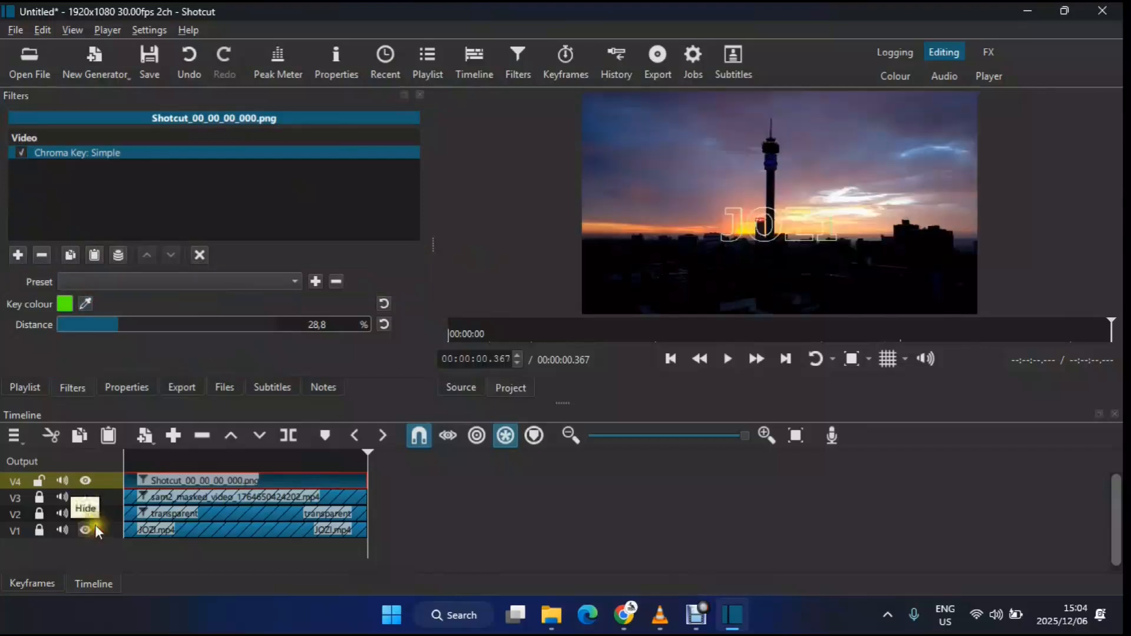
{"action": "left_click", "coordinate": [86, 513]}
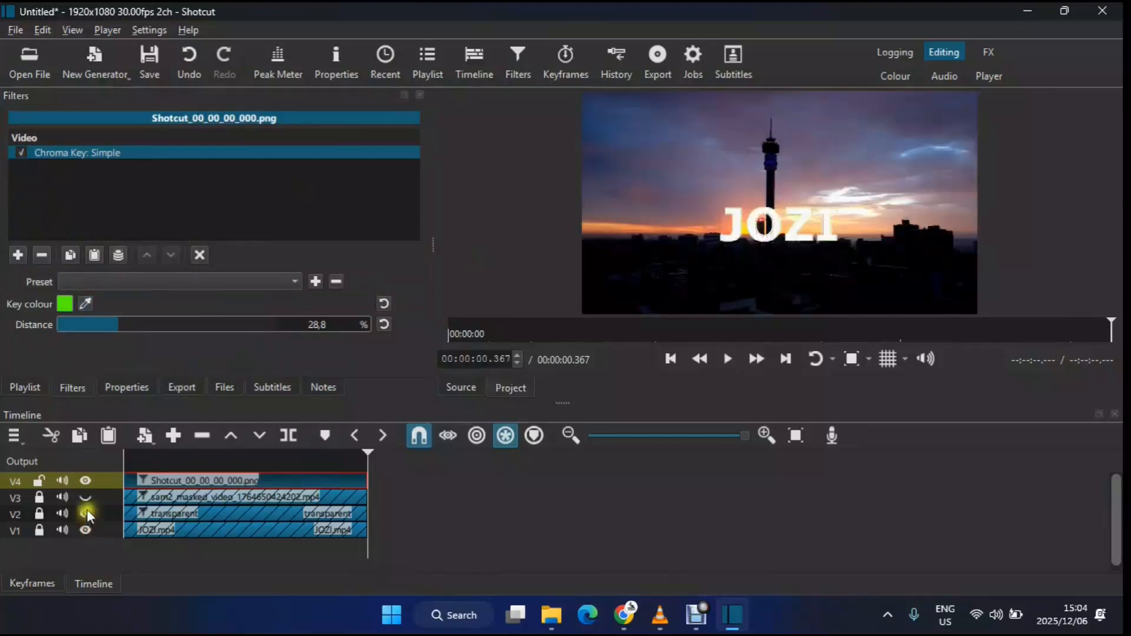
{"action": "left_click", "coordinate": [86, 498]}
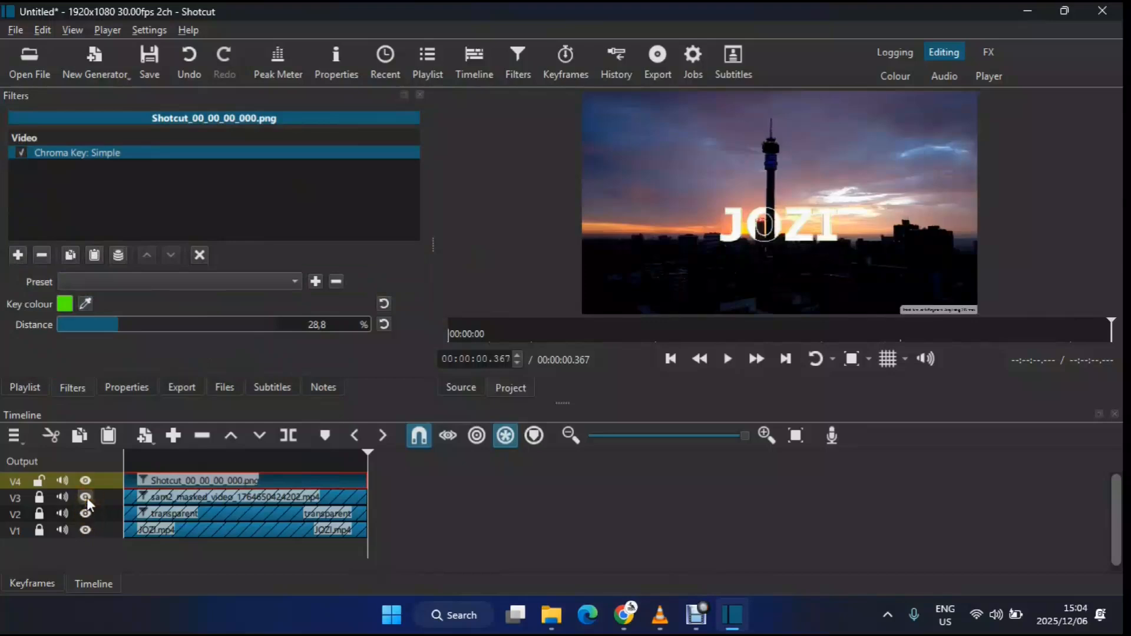